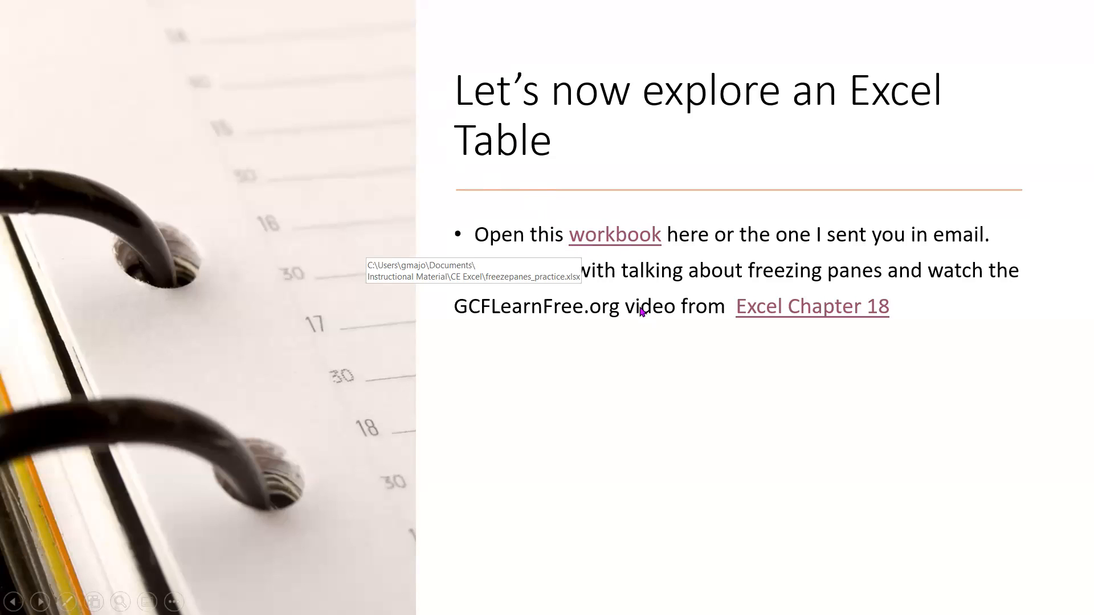
- Open the Excel Chapter 18 link from the slide and play the Freeze Panes and View Options video in full screen
{"action": "left_click", "coordinate": [783, 312]}
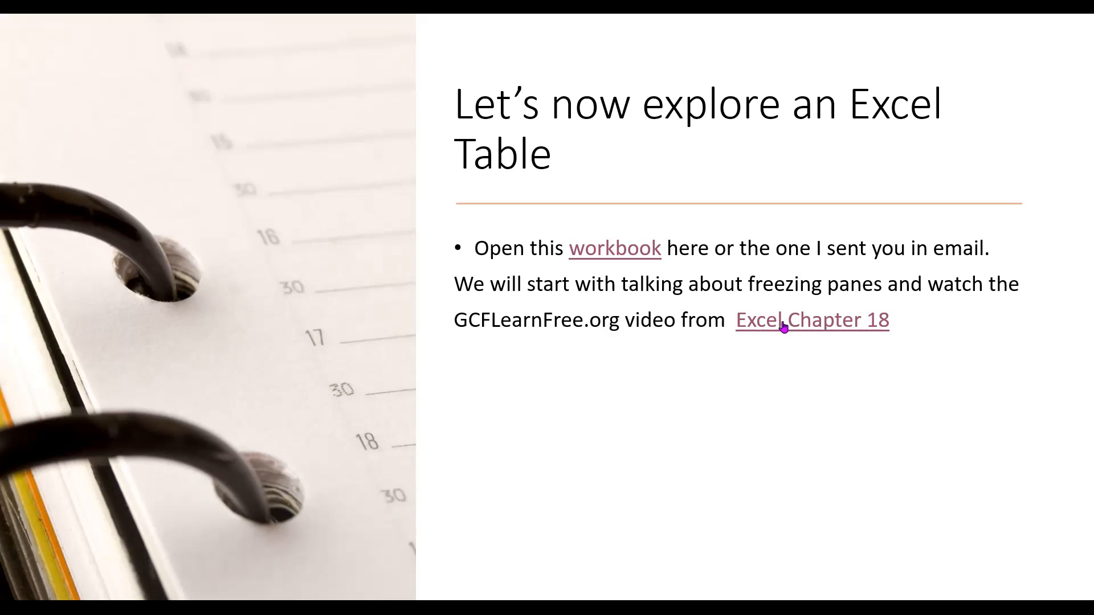
{"action": "left_click", "coordinate": [784, 326]}
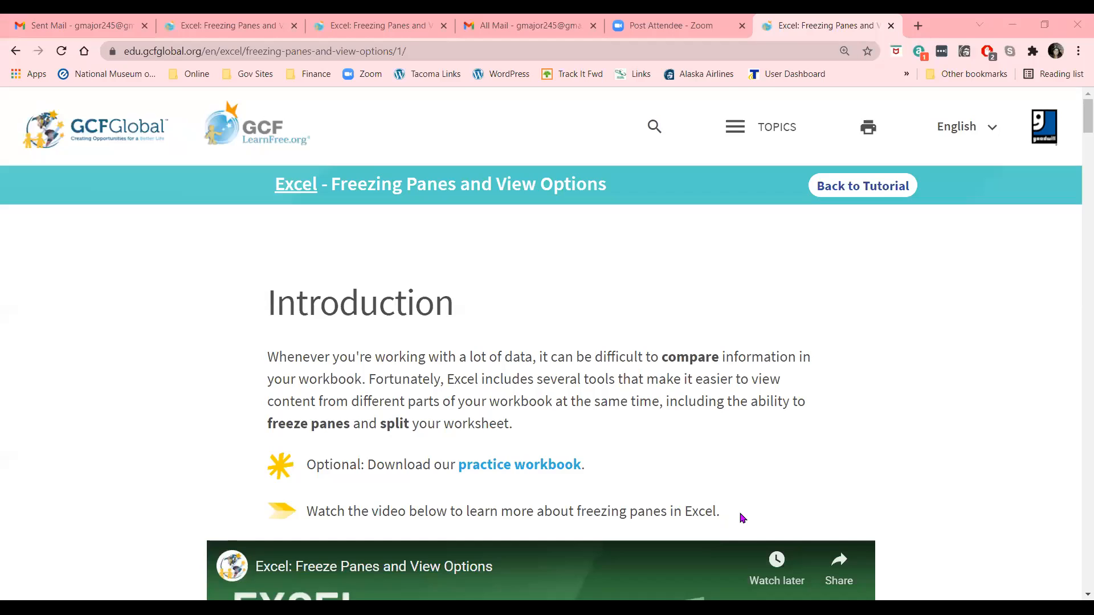
{"action": "scroll", "coordinate": [742, 518], "scroll_direction": "down", "scroll_amount": 6}
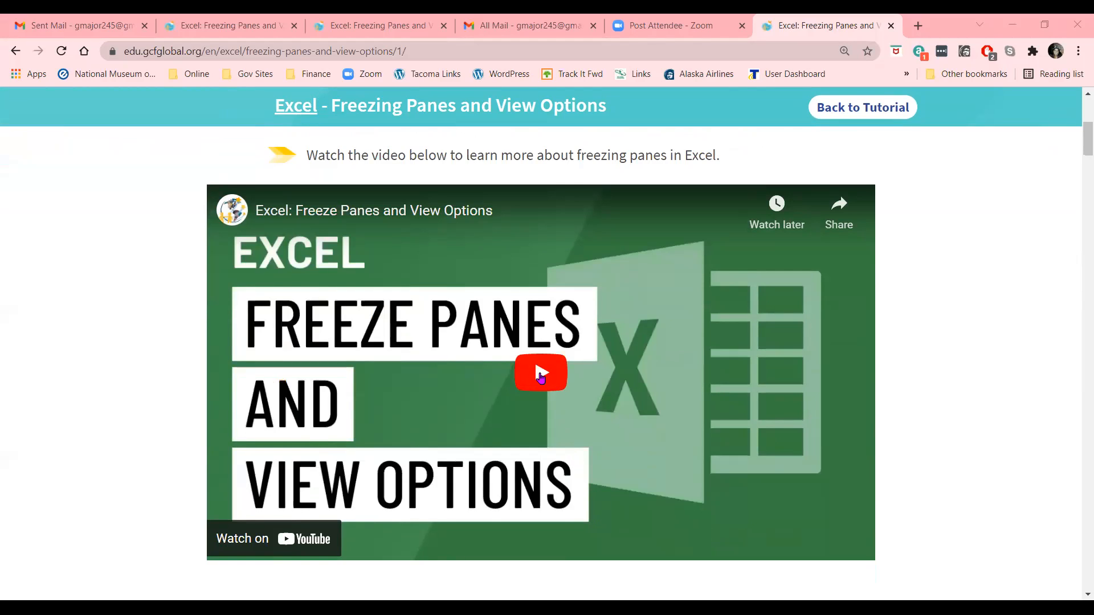
{"action": "left_click", "coordinate": [542, 379]}
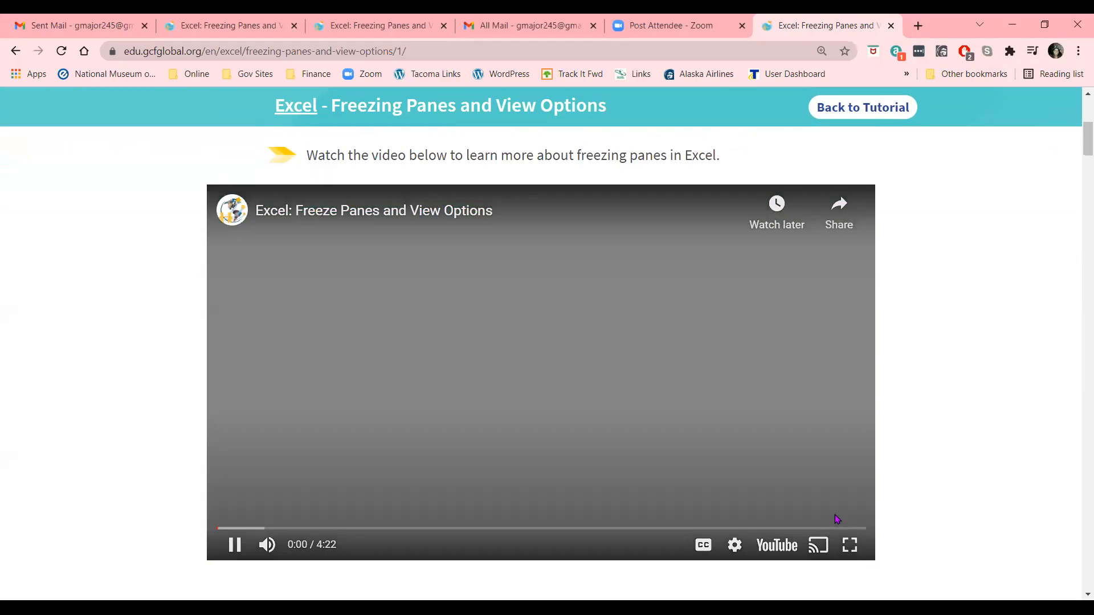
{"action": "left_click", "coordinate": [853, 548]}
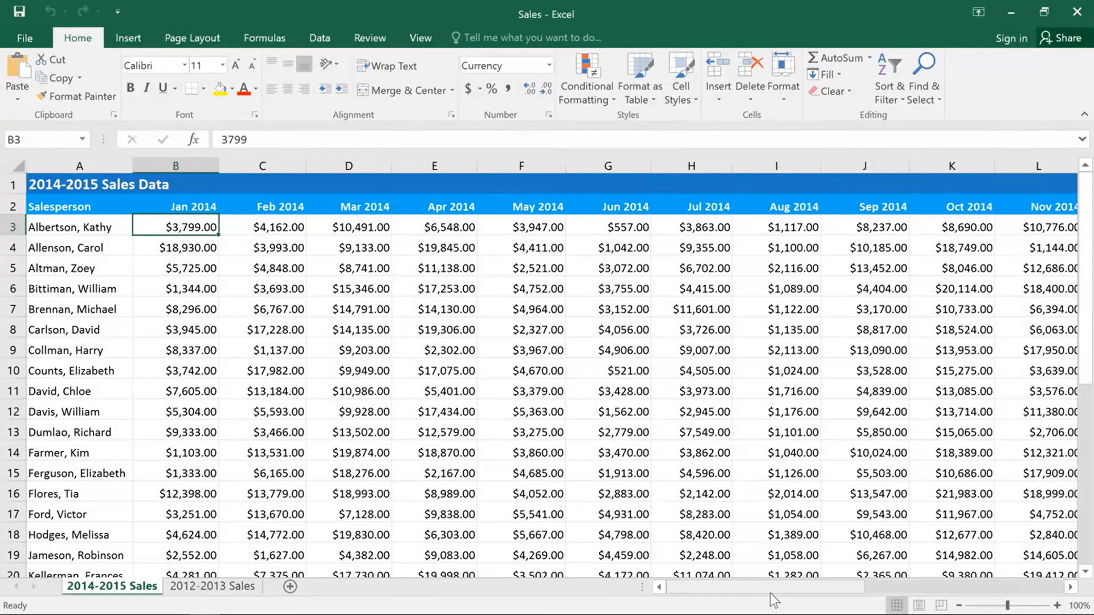
- Freeze the first column of the 2014-2015 Sales sheet and check it against the monthly columns
{"action": "left_click_drag", "start_coordinate": [771, 593], "coordinate": [751, 606]}
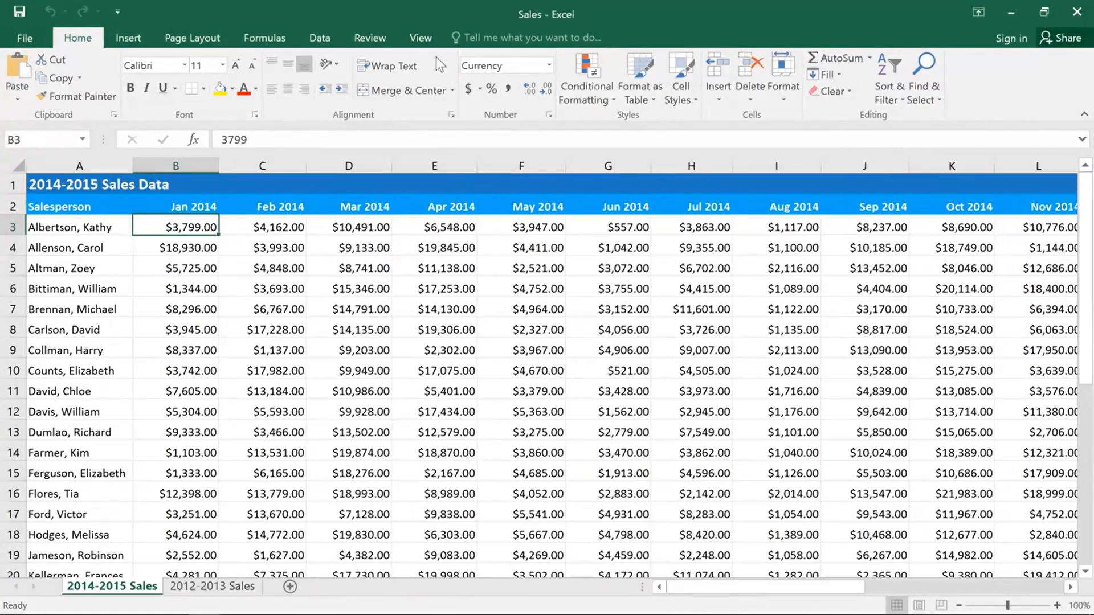
{"action": "left_click", "coordinate": [422, 38]}
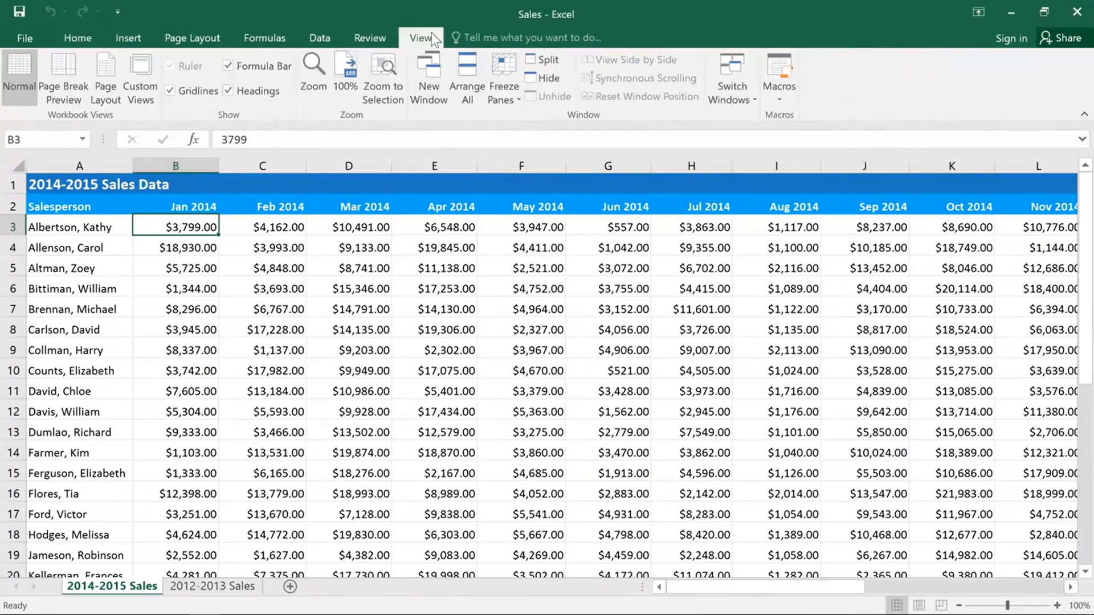
{"action": "left_click", "coordinate": [500, 67]}
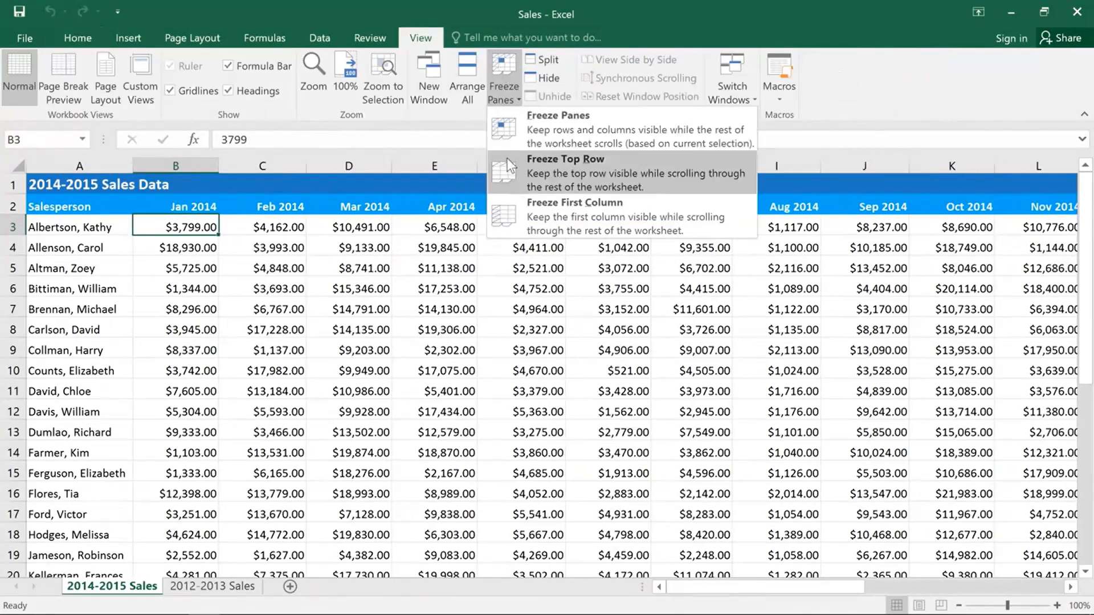
{"action": "left_click", "coordinate": [508, 206]}
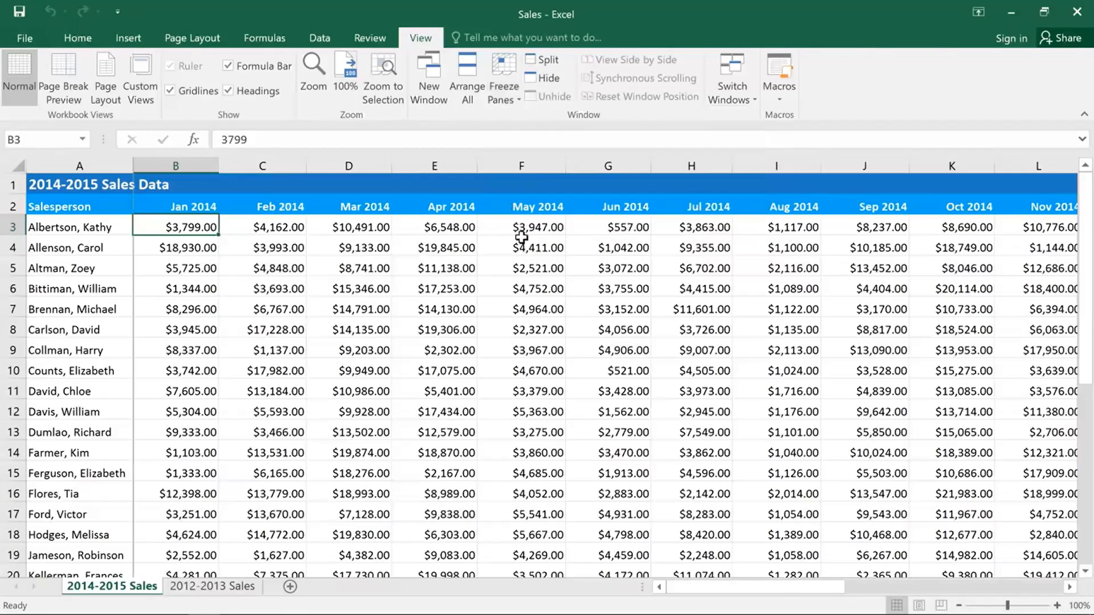
{"action": "left_click_drag", "start_coordinate": [707, 585], "coordinate": [684, 598]}
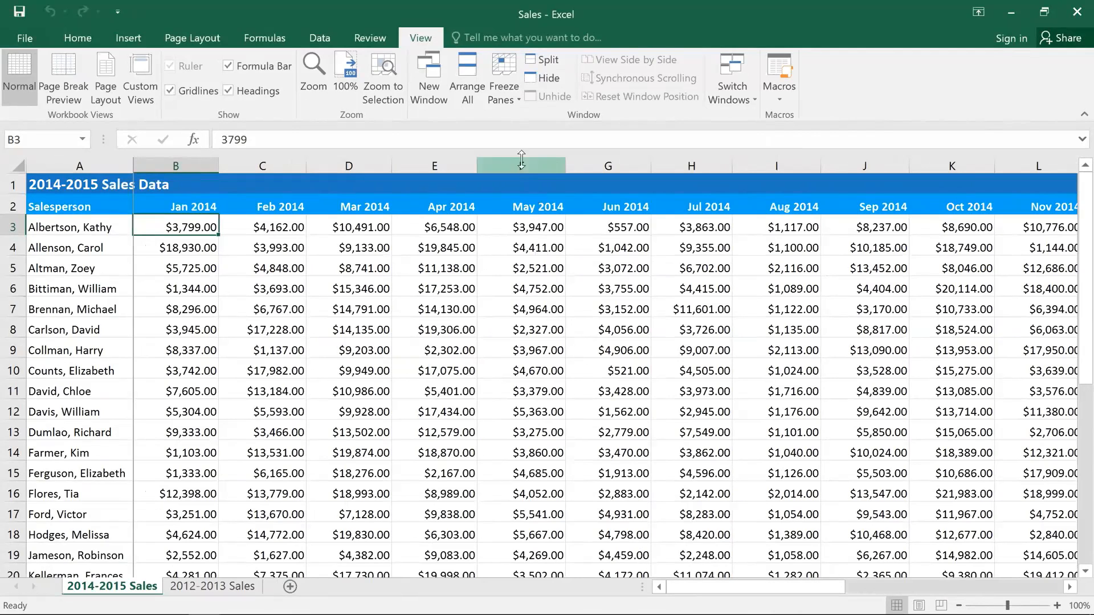
- Unfreeze the first column, and freeze rows 1 and 2 together with column A using cell B3 as the reference
{"action": "left_click", "coordinate": [510, 71]}
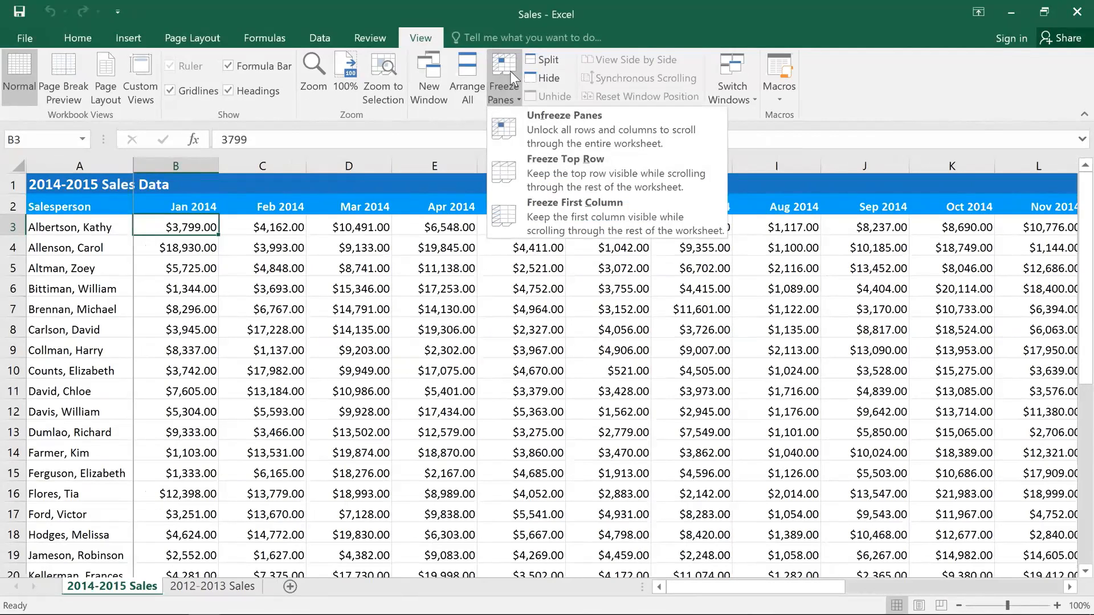
{"action": "left_click", "coordinate": [515, 145]}
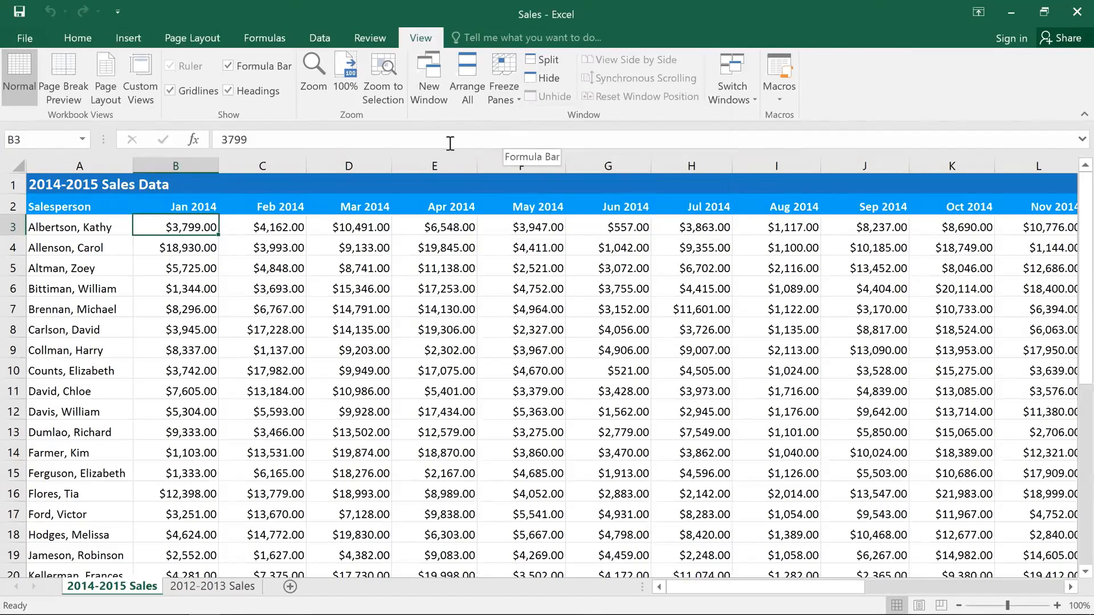
{"action": "left_click", "coordinate": [6, 225]}
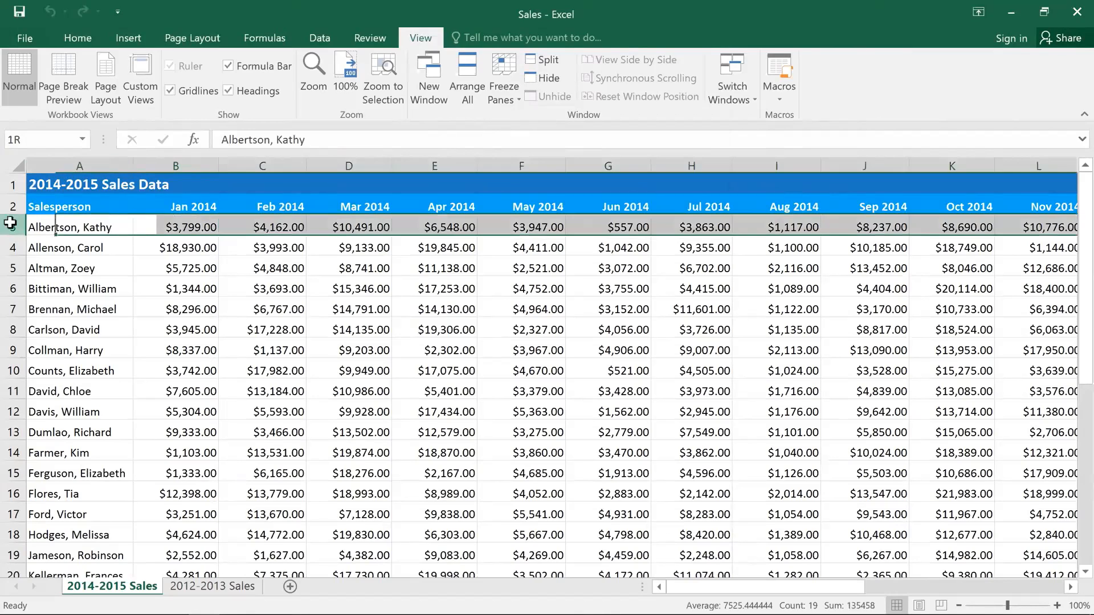
{"action": "left_click", "coordinate": [154, 223]}
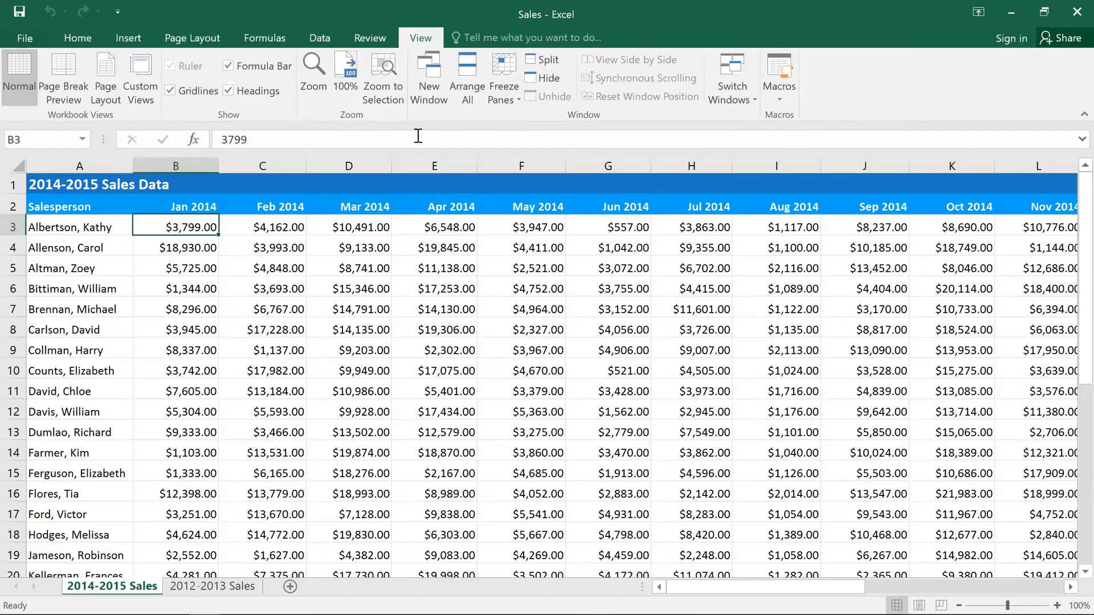
{"action": "left_click", "coordinate": [496, 98]}
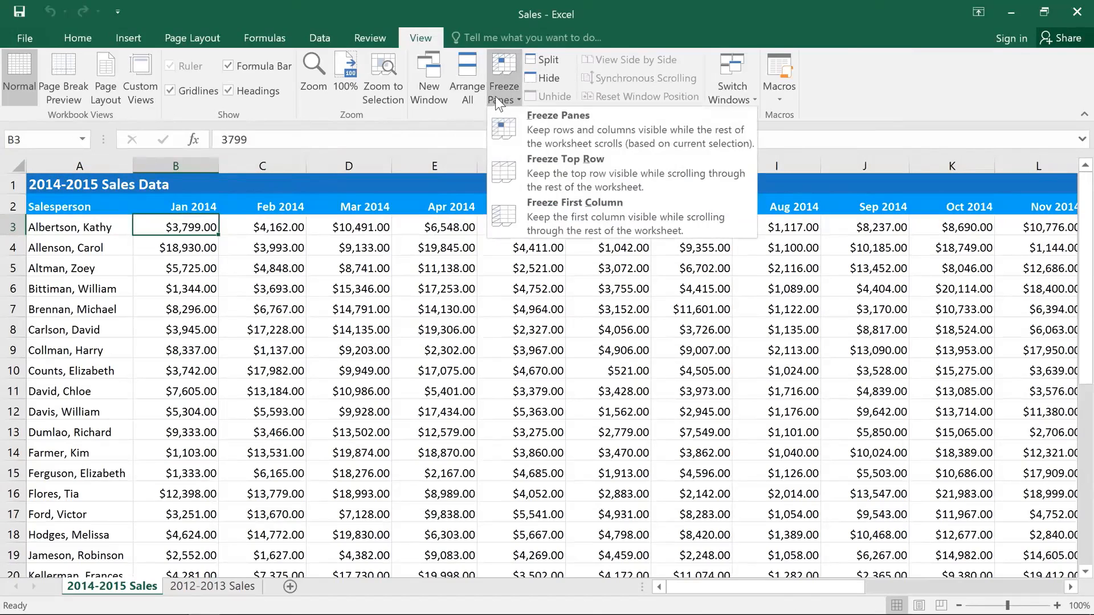
{"action": "left_click", "coordinate": [507, 127]}
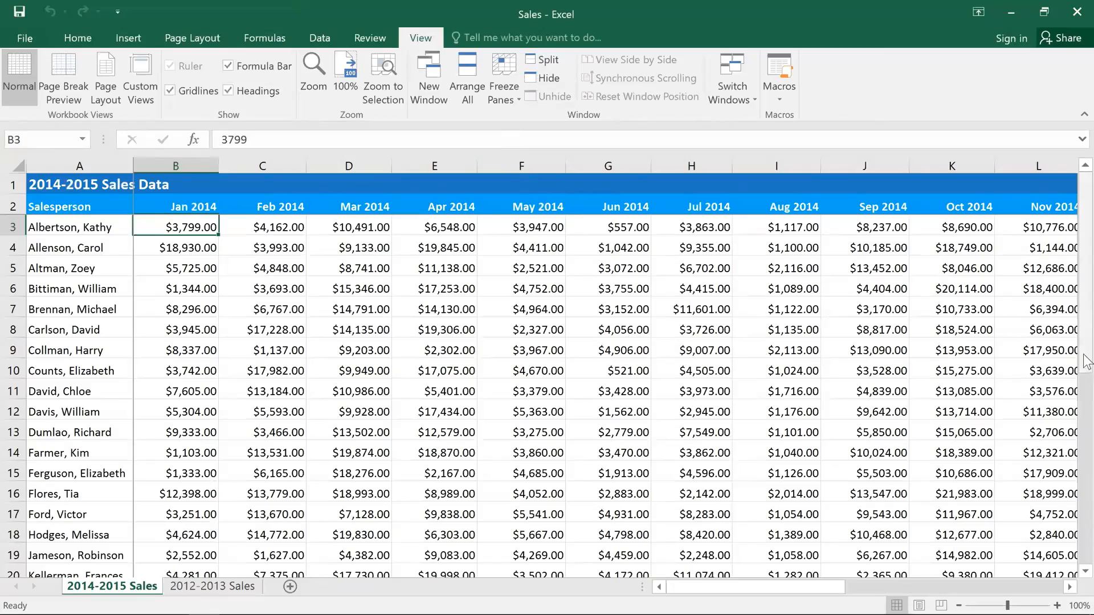
{"action": "left_click_drag", "start_coordinate": [1084, 353], "coordinate": [1085, 440]}
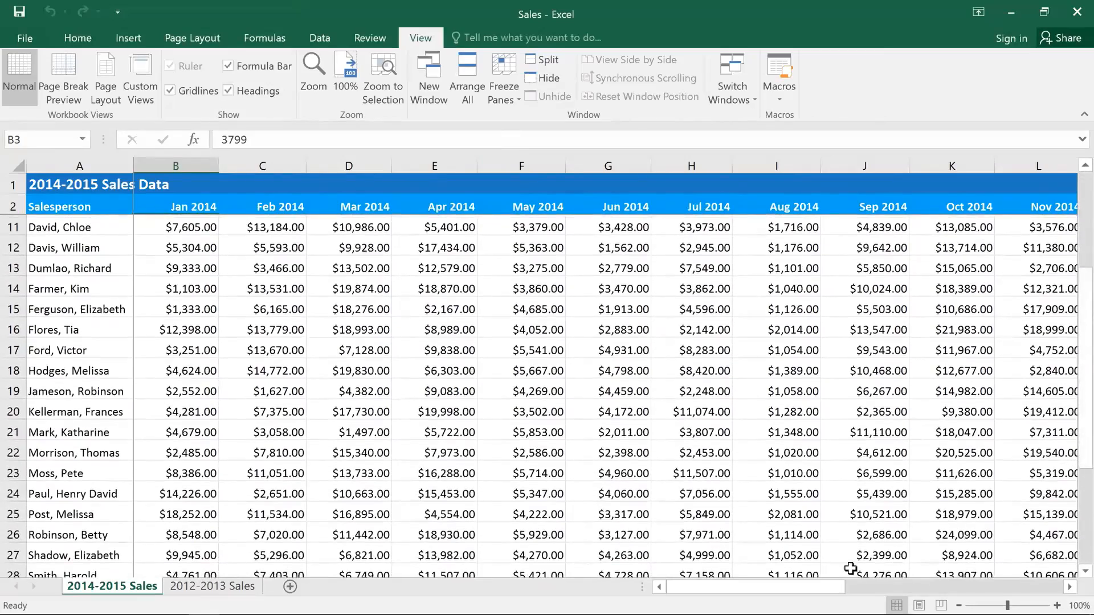
{"action": "left_click_drag", "start_coordinate": [798, 589], "coordinate": [838, 593]}
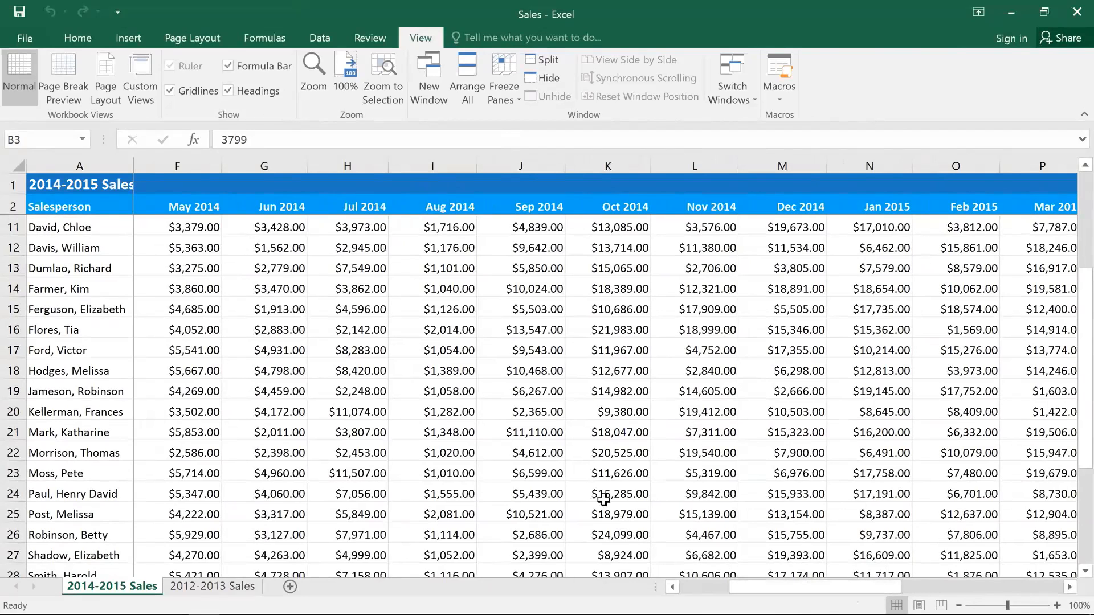
- Open a second window of the Sales workbook and arrange the two windows side by side
{"action": "left_click", "coordinate": [418, 71]}
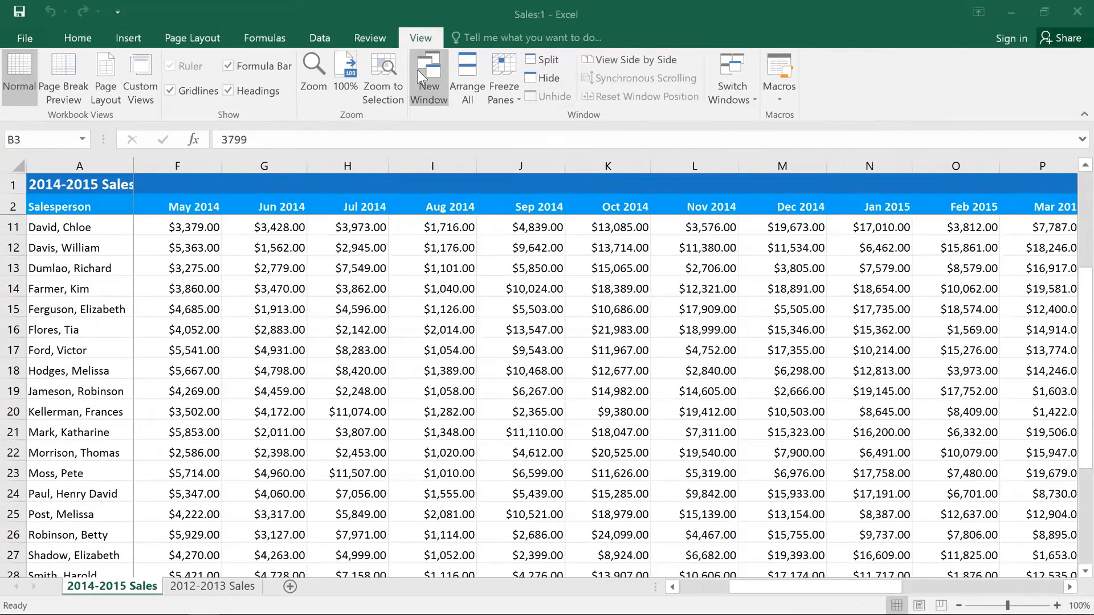
{"action": "left_click_drag", "start_coordinate": [691, 18], "coordinate": [1093, 183]}
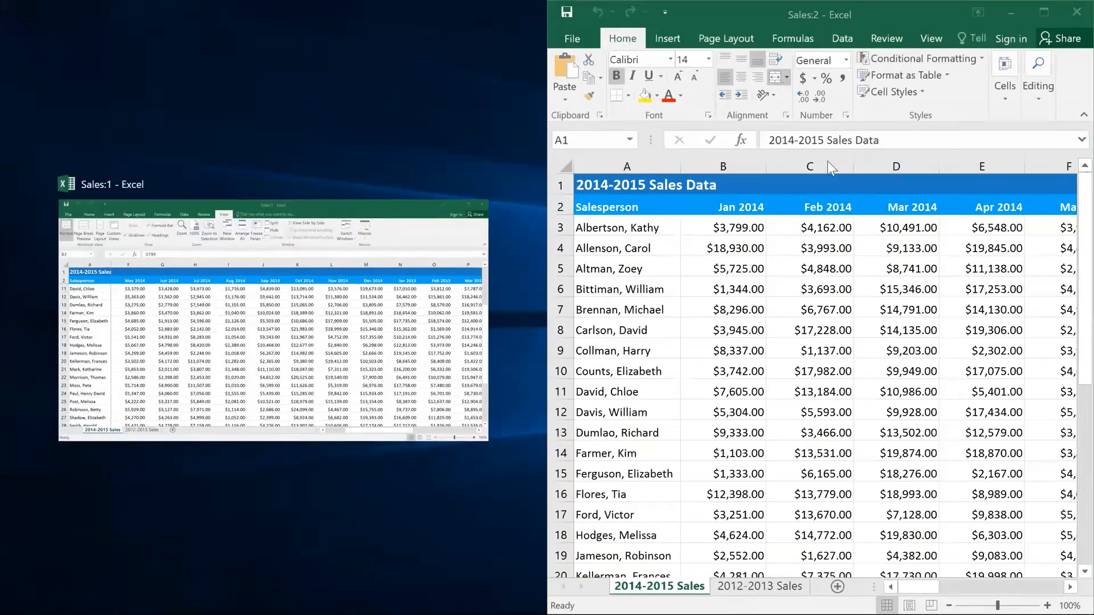
{"action": "left_click", "coordinate": [330, 262]}
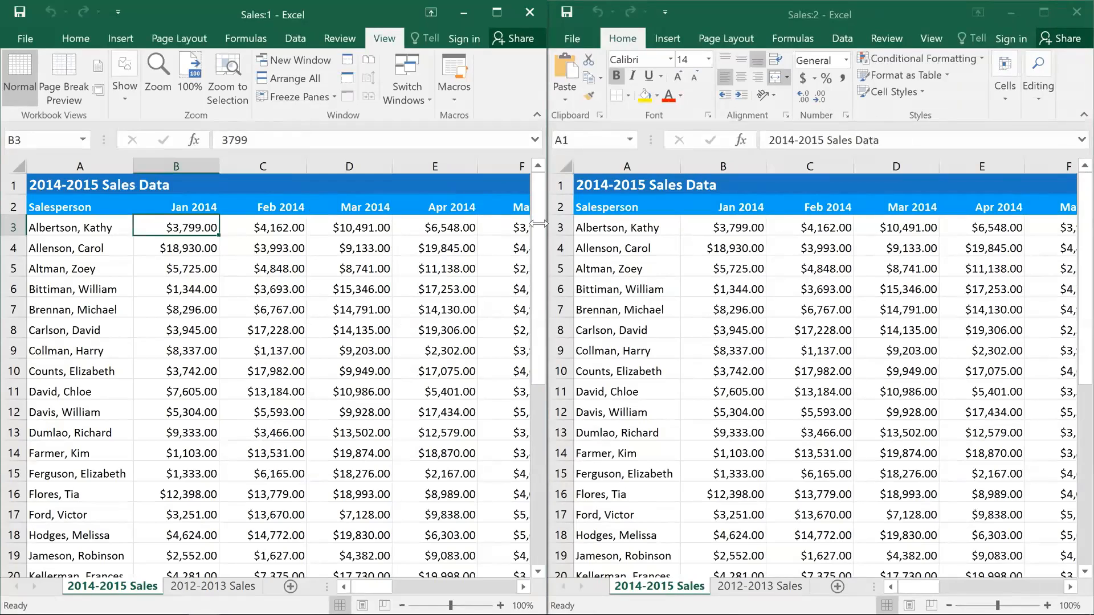
- Show the 2012-2013 Sales sheet in the Sales:2 window for comparison with 2014-2015 Sales, and select cell B3 in Sales:1
{"action": "left_click_drag", "start_coordinate": [1087, 238], "coordinate": [1084, 439]}
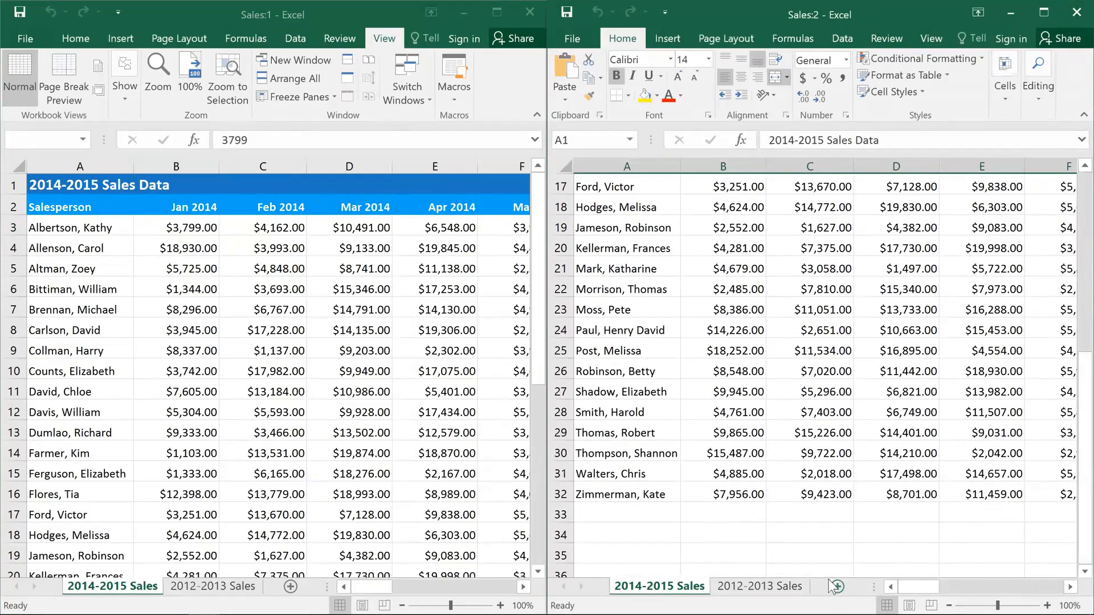
{"action": "left_click", "coordinate": [766, 588]}
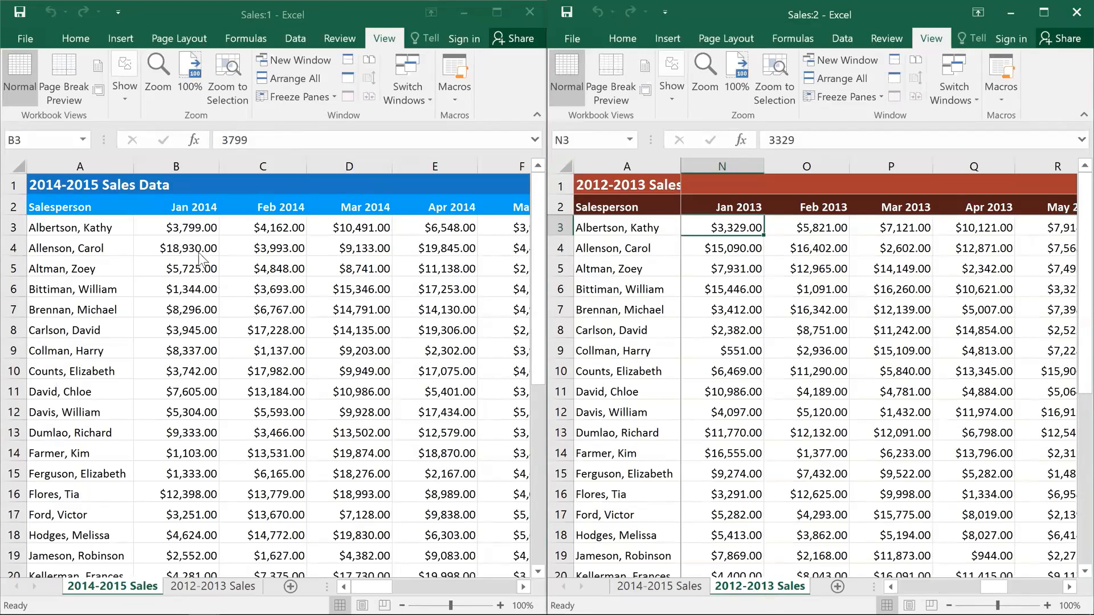
{"action": "left_click", "coordinate": [199, 224]}
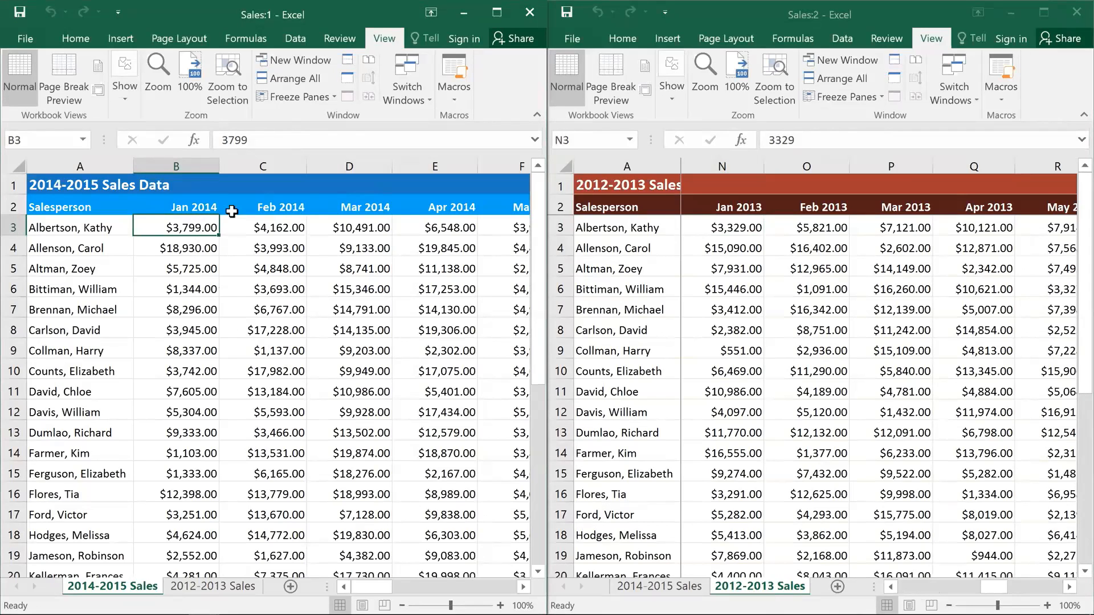
- Close the Sales:1 window and return to the 2014-2015 Sales sheet in the maximized remaining window
{"action": "left_click", "coordinate": [538, 15]}
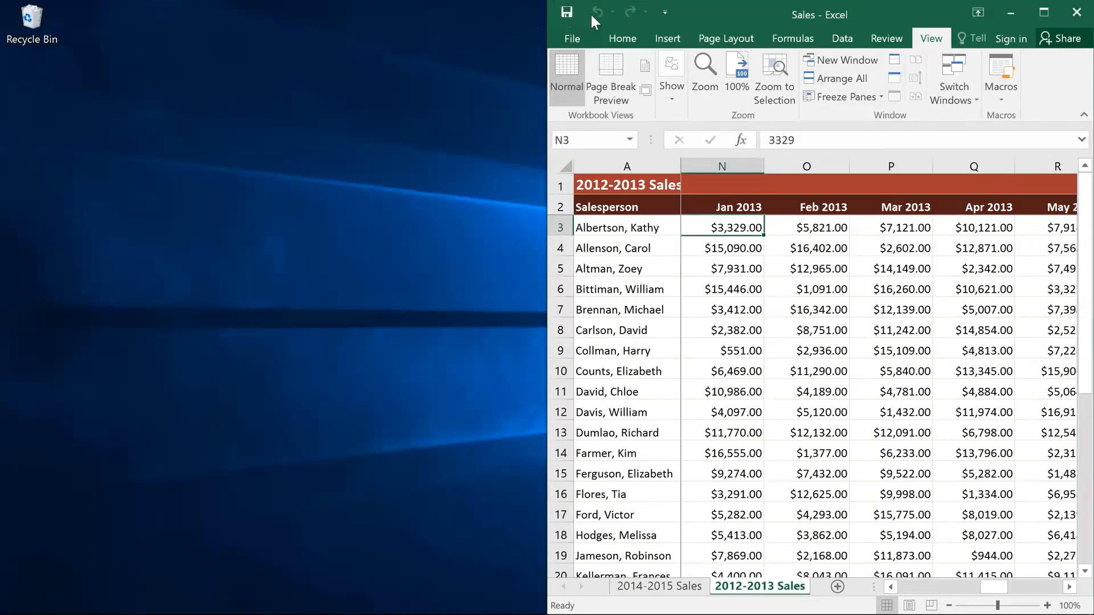
{"action": "left_click", "coordinate": [1044, 12]}
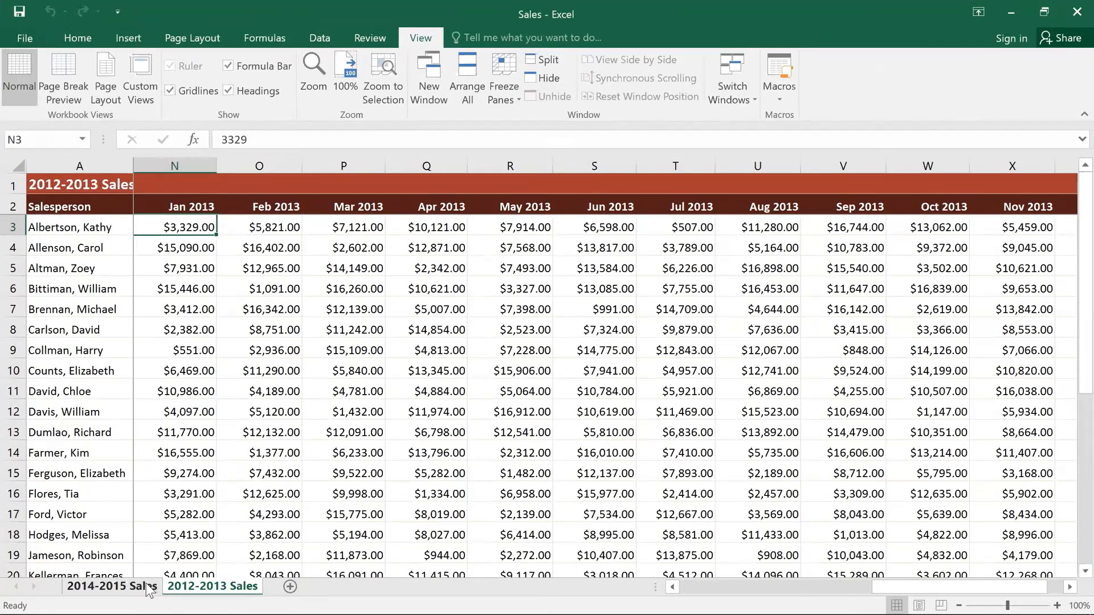
{"action": "left_click", "coordinate": [121, 590]}
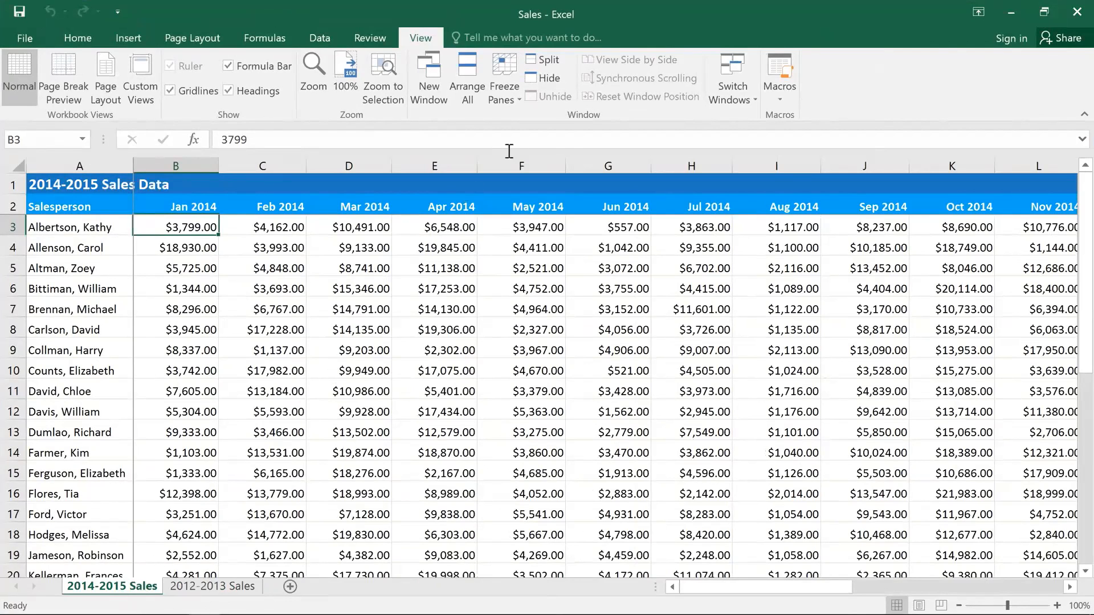
- Unfreeze the panes on the 2014-2015 Sales sheet and split the worksheet at cell G12
{"action": "left_click", "coordinate": [520, 98]}
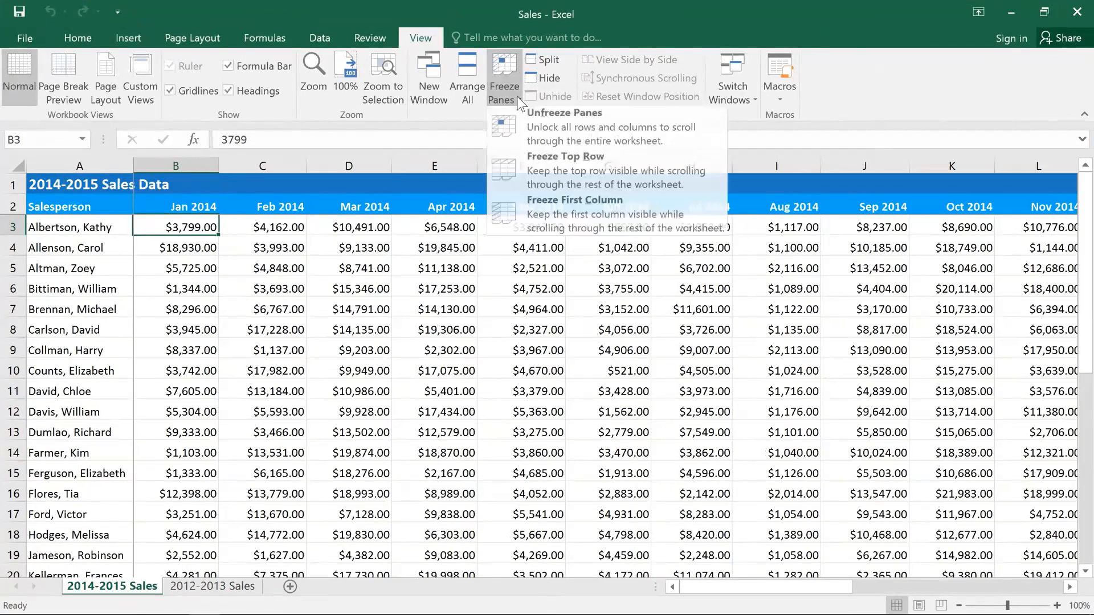
{"action": "left_click", "coordinate": [525, 124]}
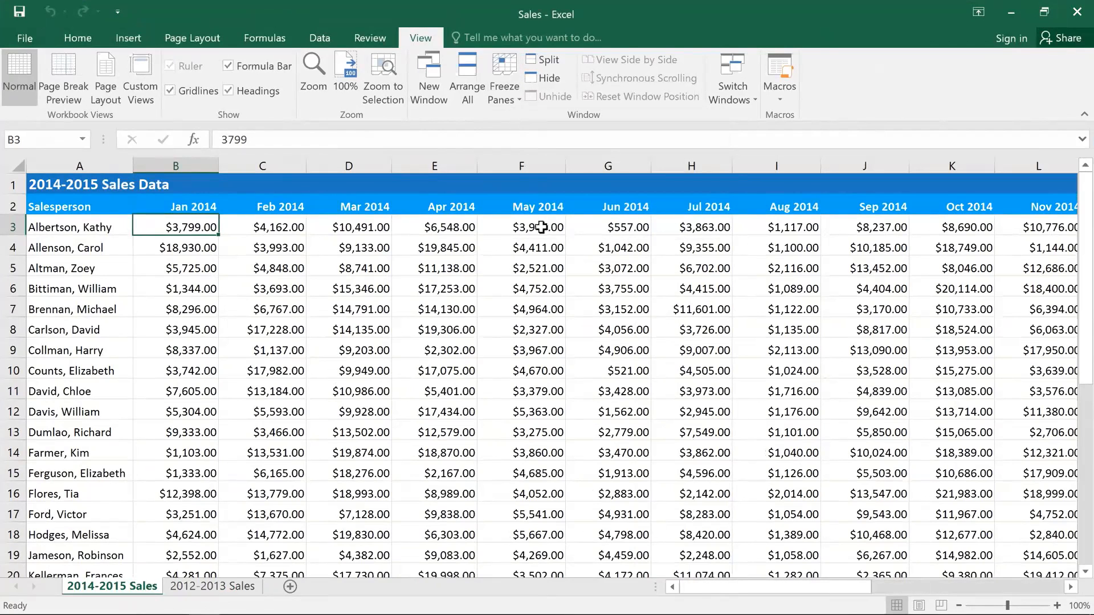
{"action": "left_click", "coordinate": [605, 411]}
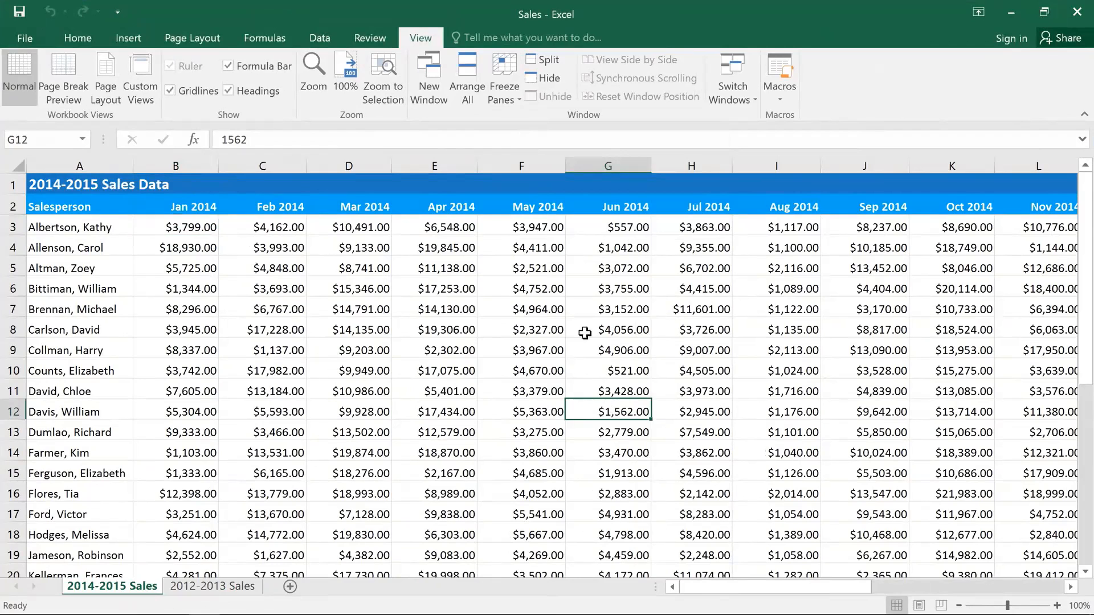
{"action": "left_click", "coordinate": [555, 60]}
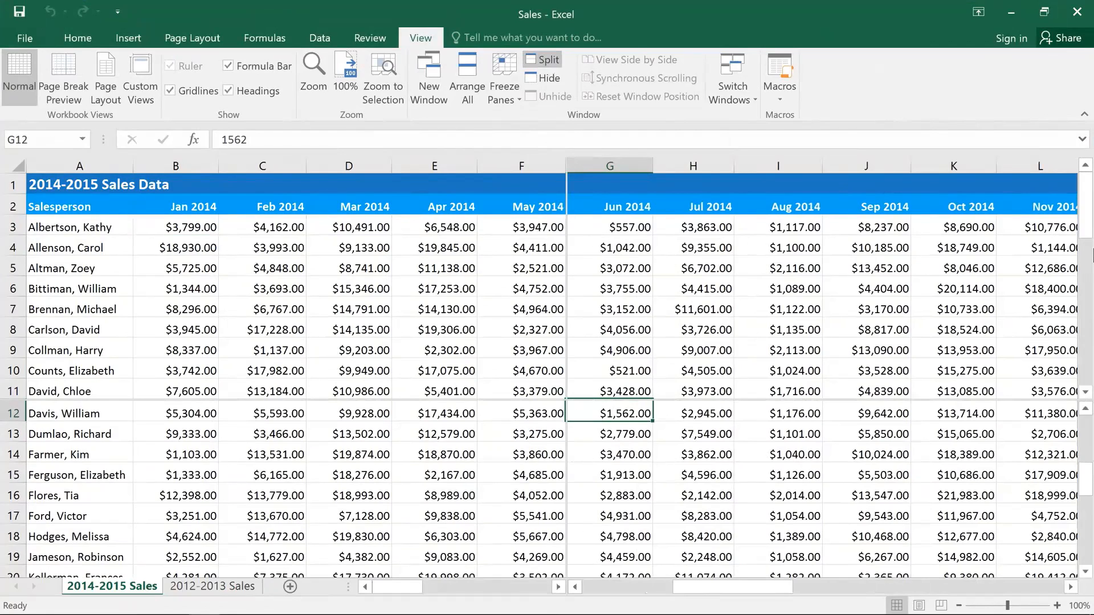
- Remove the vertical split from the worksheet and move the horizontal split up to just below row 8
{"action": "mouse_move", "coordinate": [1089, 218]}
{"action": "left_mouse_down"}
{"action": "mouse_move", "coordinate": [1090, 242]}
{"action": "mouse_move", "coordinate": [1088, 209]}
{"action": "left_mouse_up"}
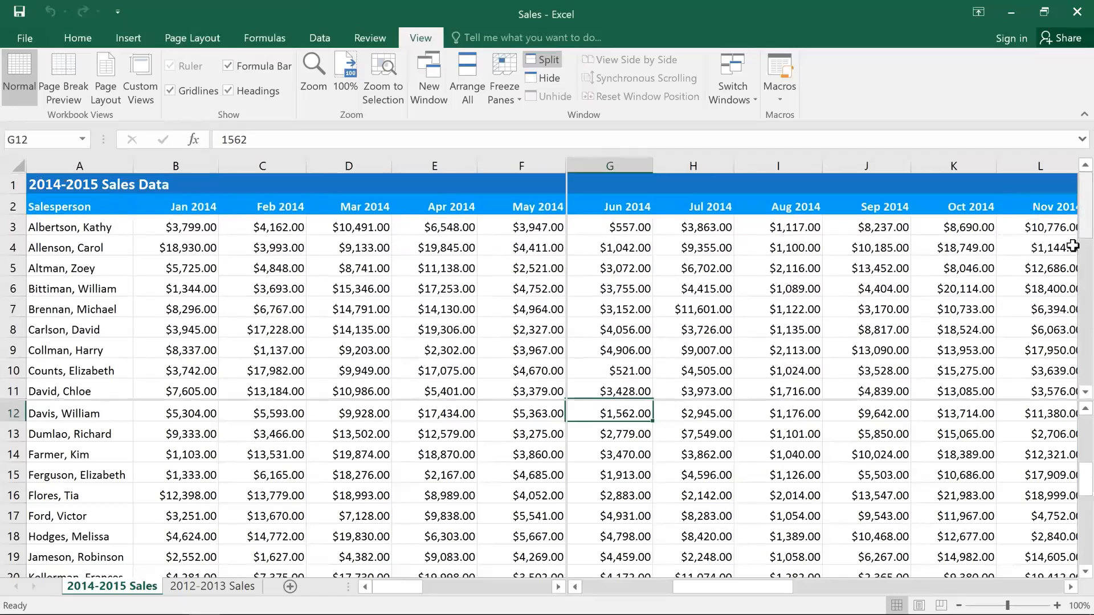
{"action": "left_click_drag", "start_coordinate": [757, 589], "coordinate": [713, 601]}
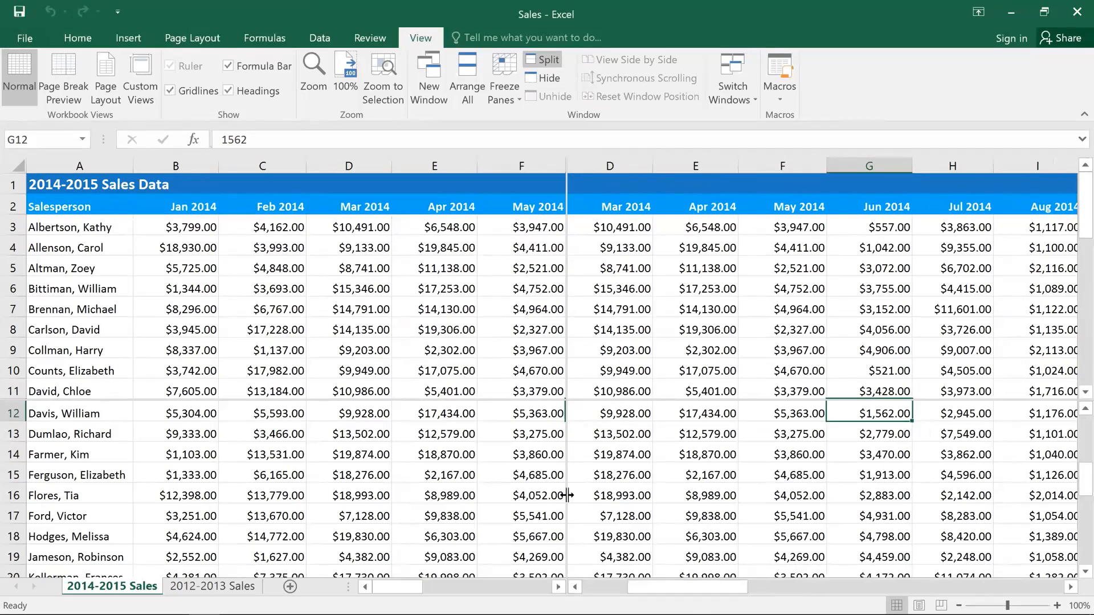
{"action": "left_click_drag", "start_coordinate": [567, 496], "coordinate": [1, 509]}
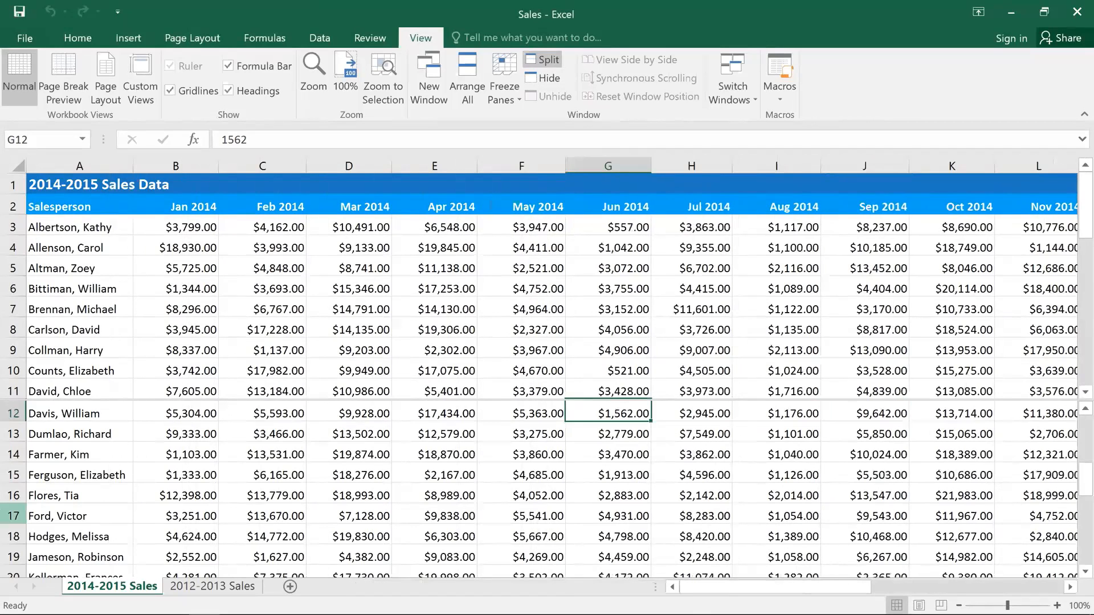
{"action": "left_click_drag", "start_coordinate": [565, 401], "coordinate": [581, 340]}
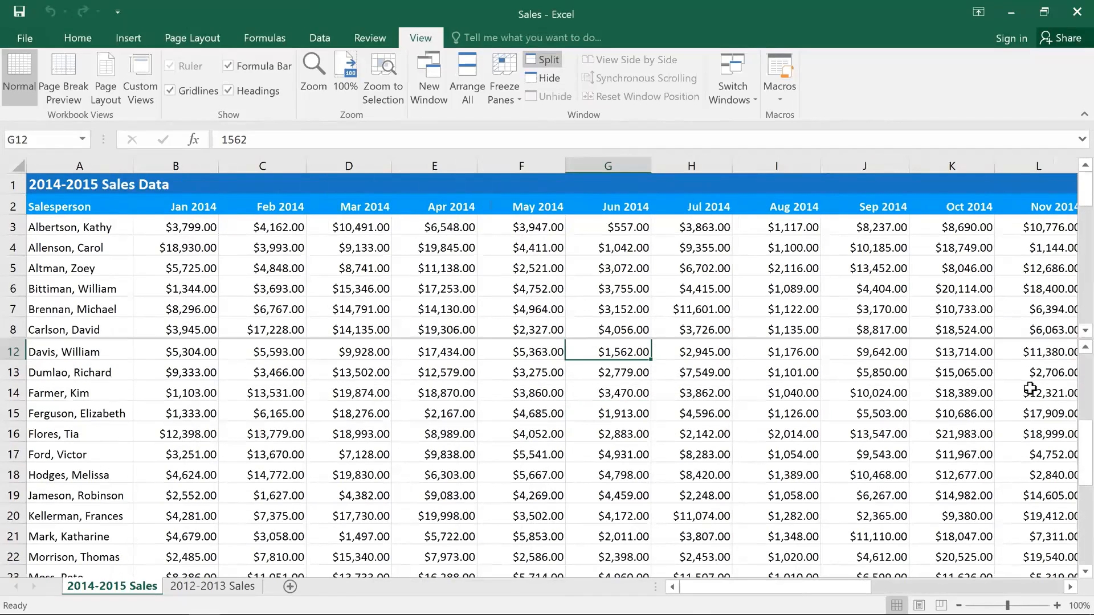
- Bring rows 25 onward into view in the lower pane of the split 2014-2015 Sales sheet
{"action": "left_click_drag", "start_coordinate": [1087, 450], "coordinate": [1091, 525]}
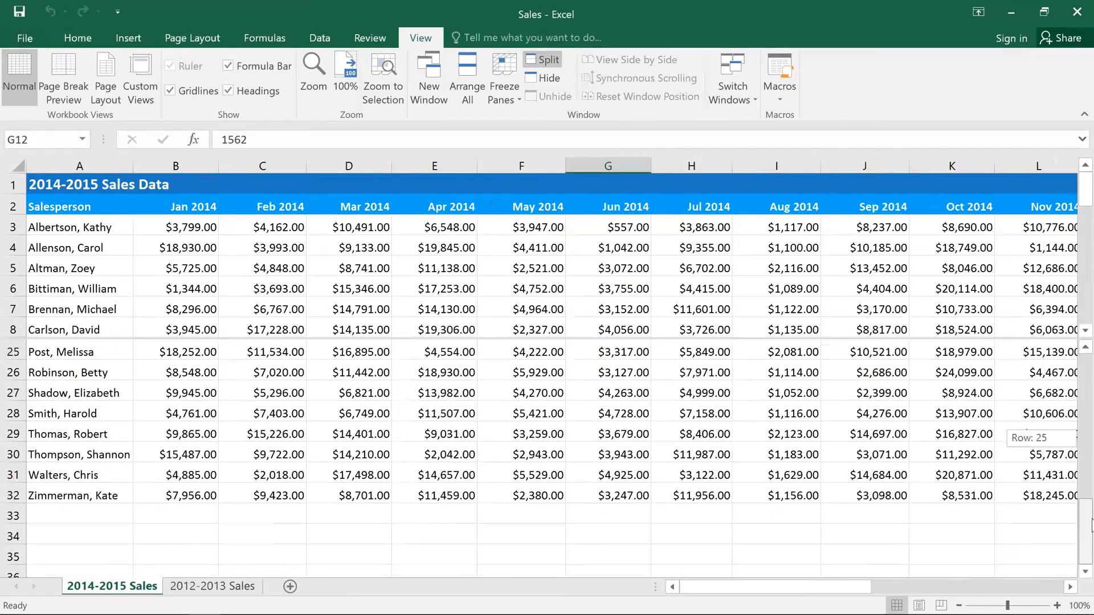
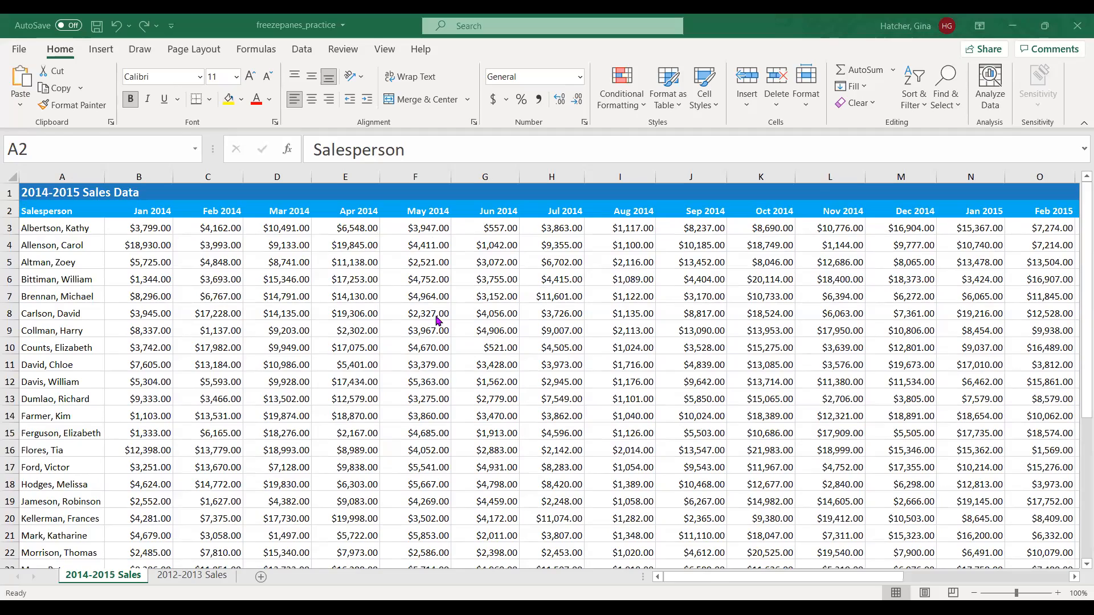
- Freeze rows 1-2 and column A at cell B3 in freezepanes_practice and check the frozen panes in both directions
{"action": "scroll", "coordinate": [440, 319], "scroll_direction": "up", "scroll_amount": 2}
{"action": "scroll", "coordinate": [413, 338], "scroll_direction": "down", "scroll_amount": 1}
{"action": "scroll", "coordinate": [414, 338], "scroll_direction": "up", "scroll_amount": 1}
{"action": "left_click_drag", "start_coordinate": [862, 579], "coordinate": [789, 591]}
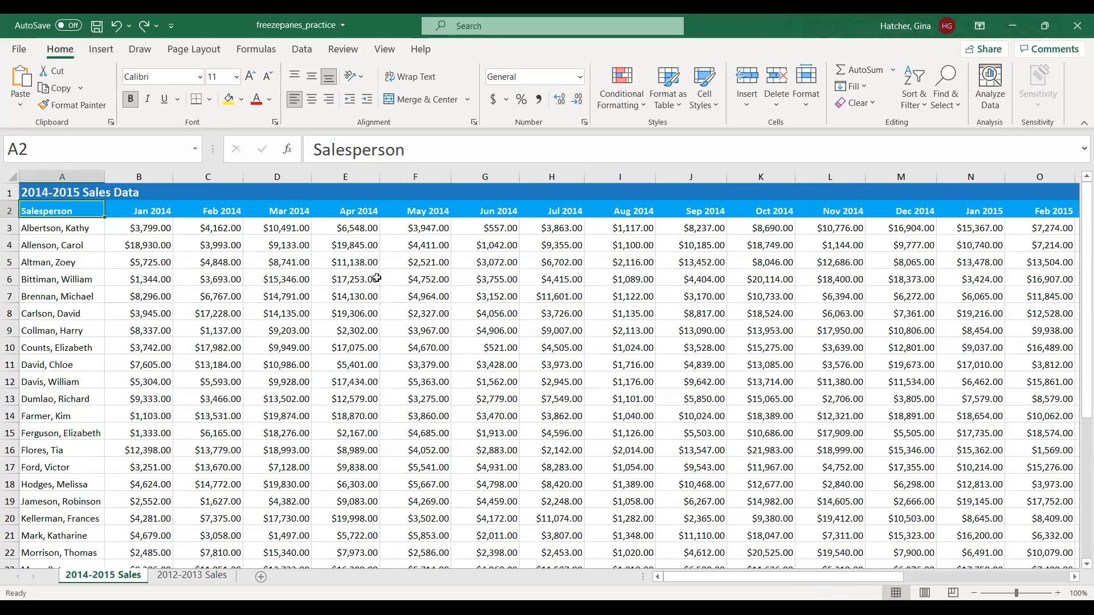
{"action": "left_click", "coordinate": [143, 227]}
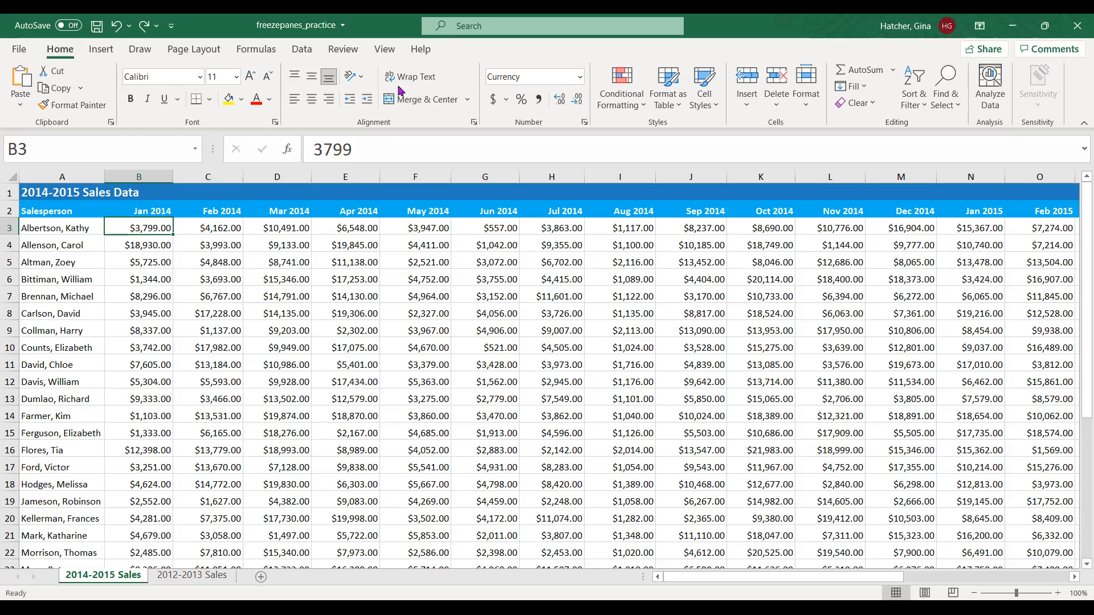
{"action": "left_click", "coordinate": [391, 53]}
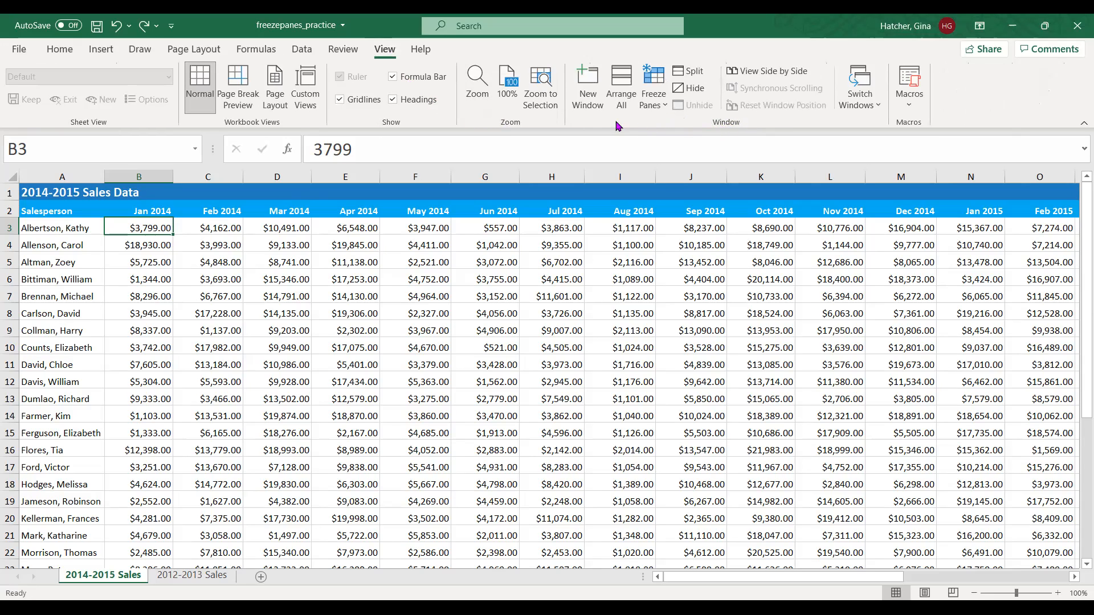
{"action": "left_click", "coordinate": [665, 108]}
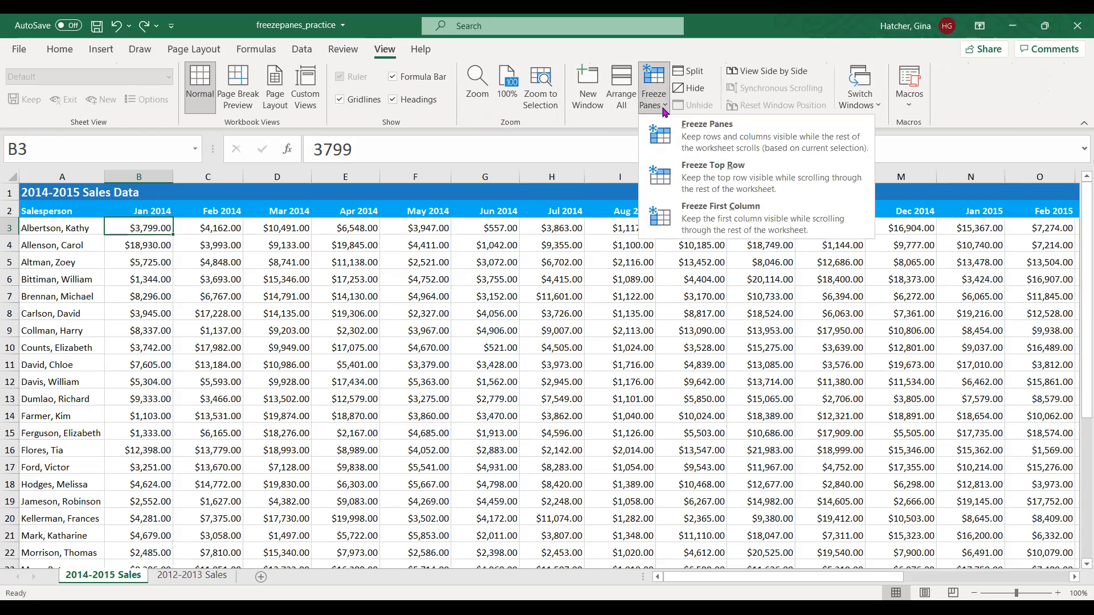
{"action": "left_click", "coordinate": [664, 139]}
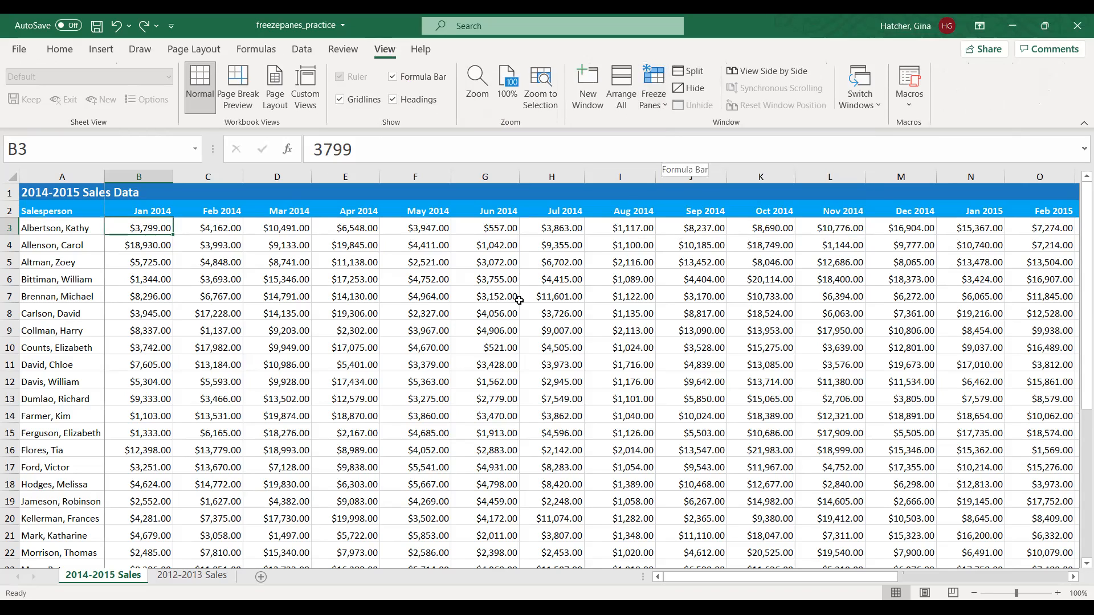
{"action": "scroll", "coordinate": [524, 299], "scroll_direction": "down", "scroll_amount": 6}
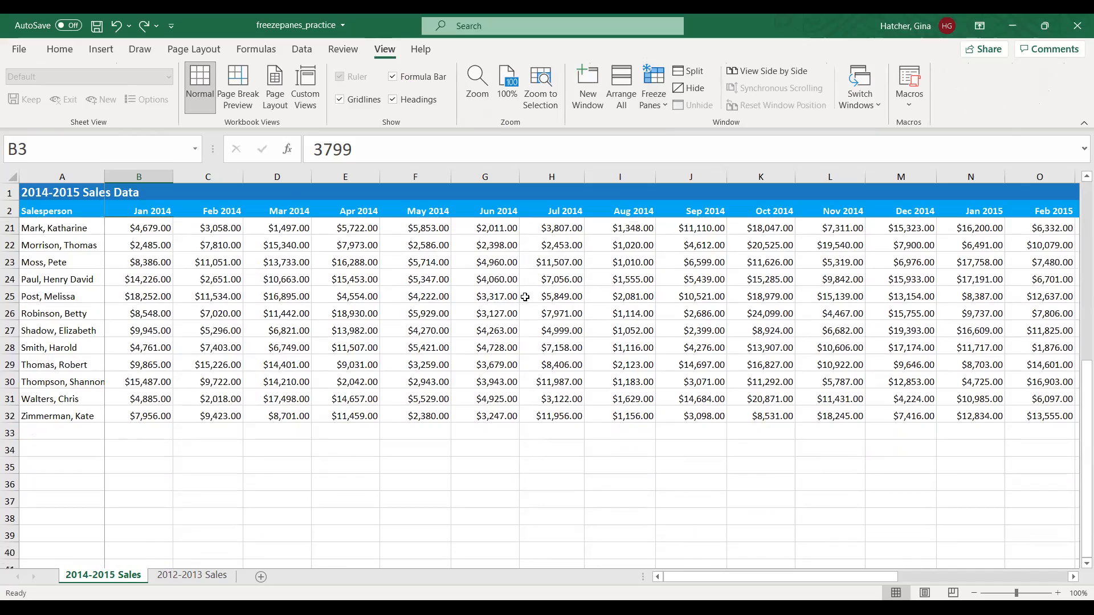
{"action": "scroll", "coordinate": [523, 299], "scroll_direction": "up", "scroll_amount": 6}
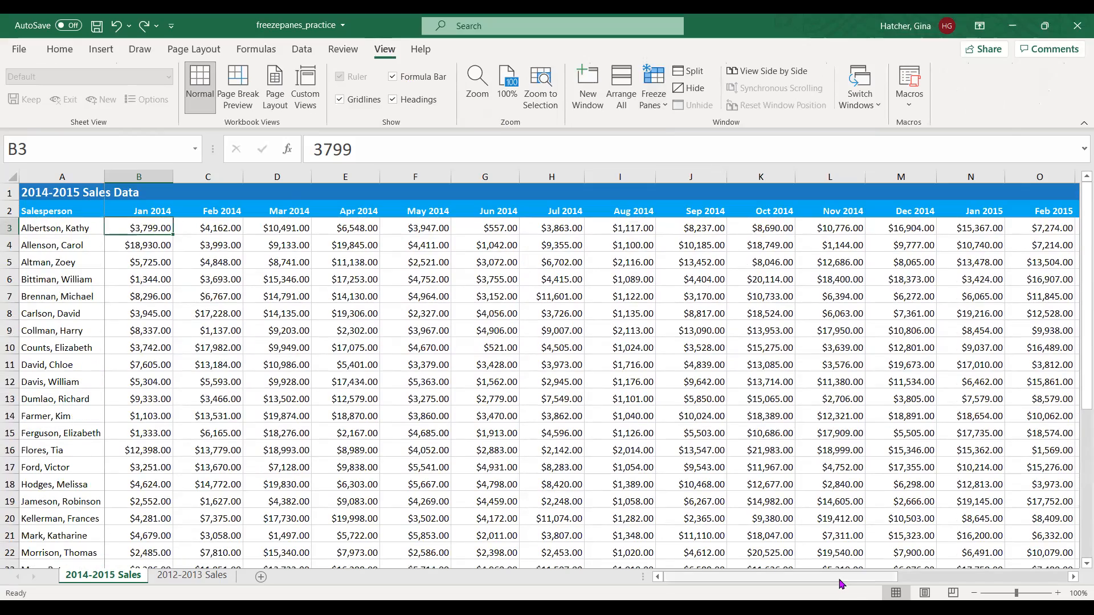
{"action": "left_click_drag", "start_coordinate": [839, 583], "coordinate": [805, 586]}
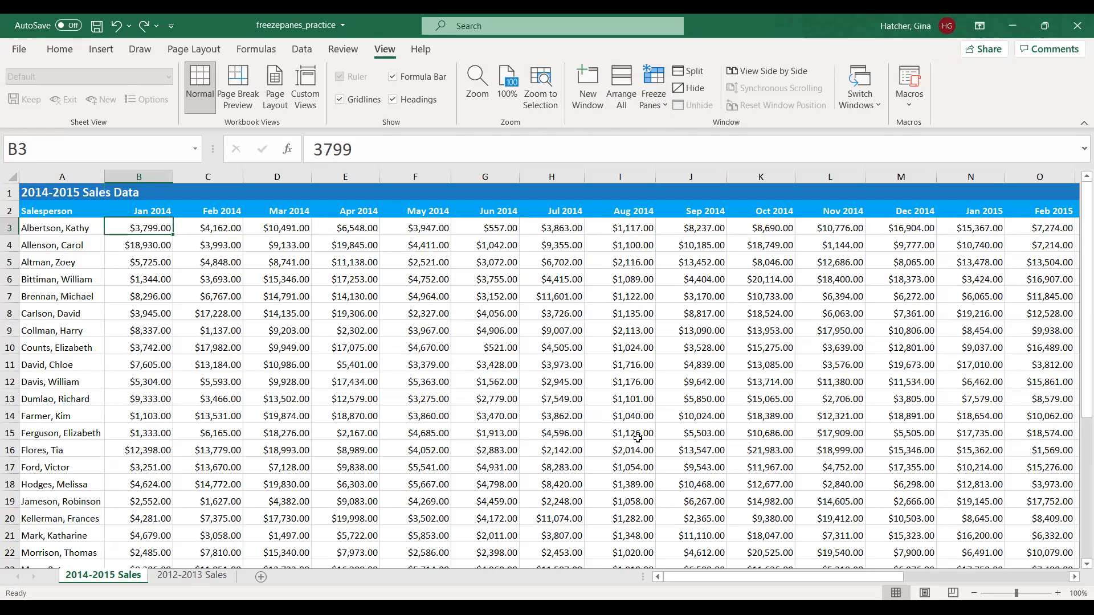
- Freeze the panes at cell I10 and check which rows and columns stay fixed
{"action": "left_click", "coordinate": [636, 347]}
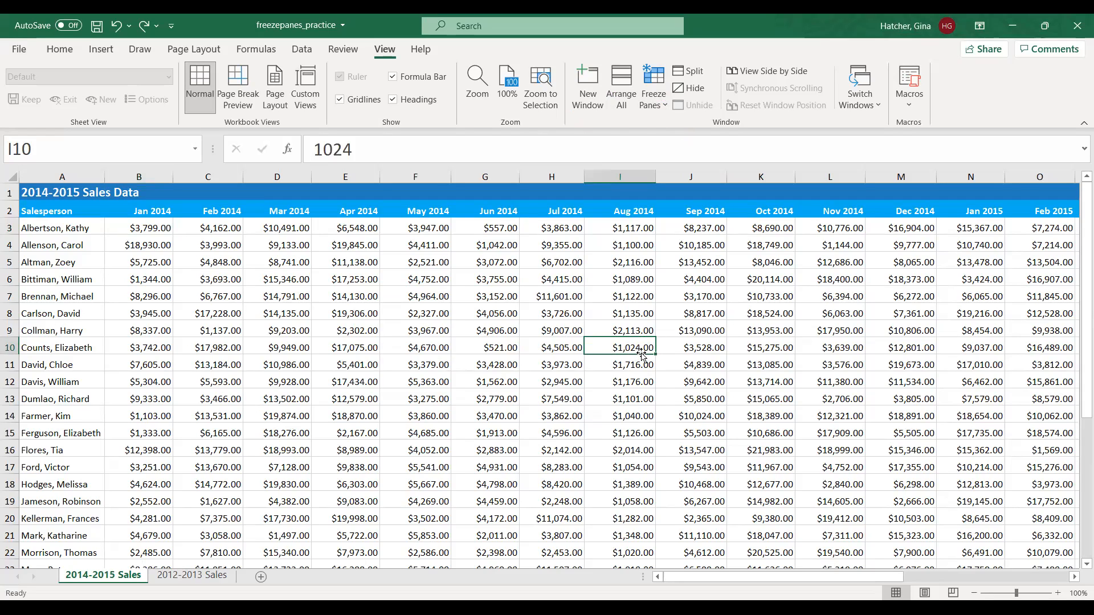
{"action": "left_click", "coordinate": [654, 104]}
{"action": "left_click", "coordinate": [655, 132]}
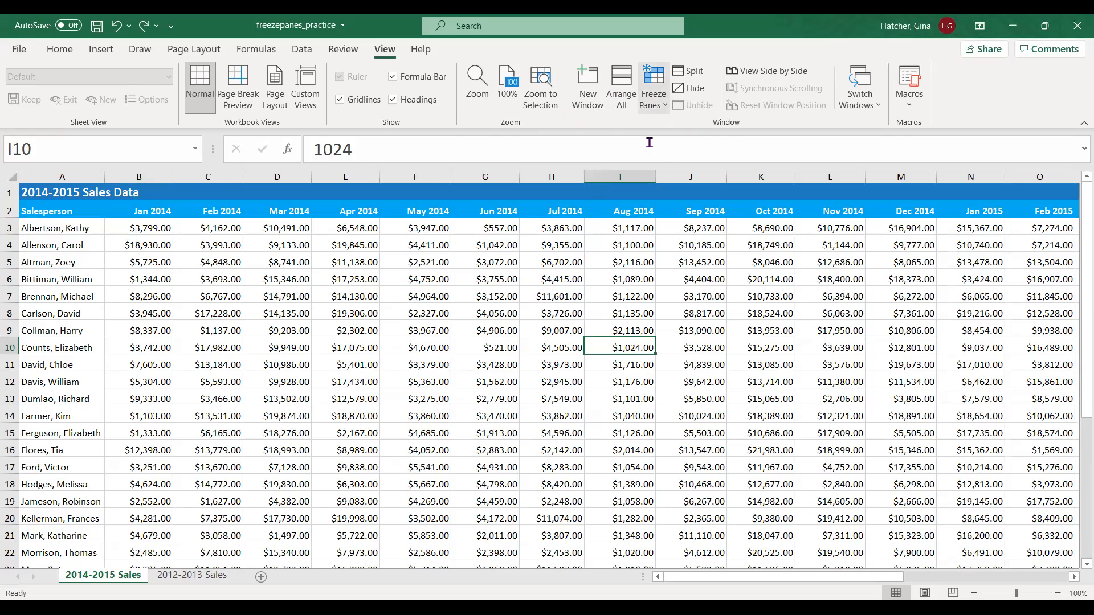
{"action": "scroll", "coordinate": [641, 412], "scroll_direction": "down", "scroll_amount": 3}
{"action": "scroll", "coordinate": [641, 412], "scroll_direction": "down", "scroll_amount": 1}
{"action": "scroll", "coordinate": [640, 406], "scroll_direction": "up", "scroll_amount": 4}
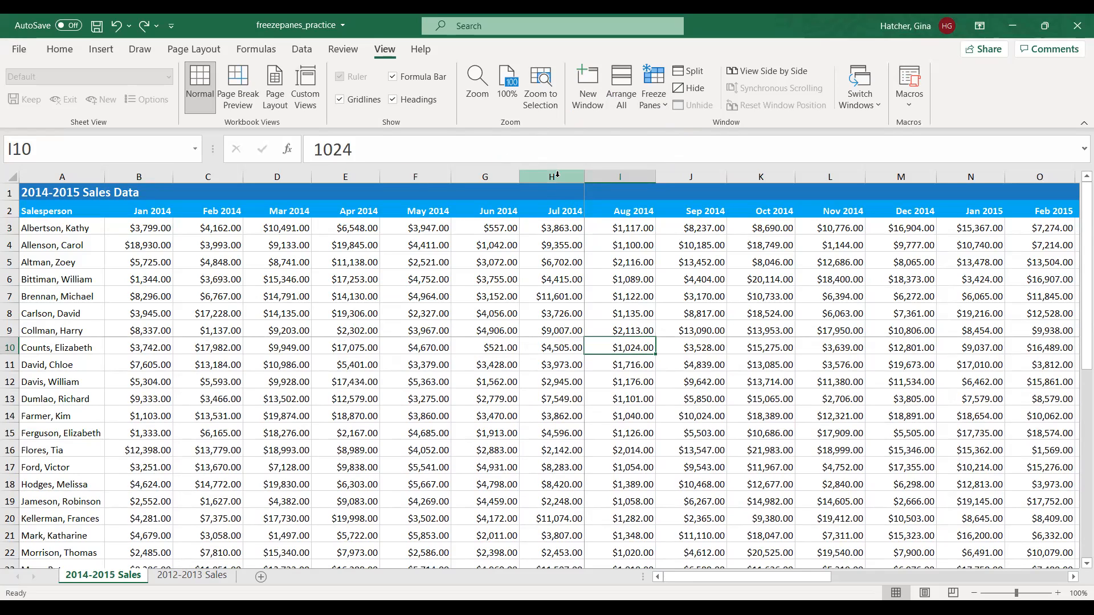
{"action": "scroll", "coordinate": [630, 345], "scroll_direction": "down", "scroll_amount": 4}
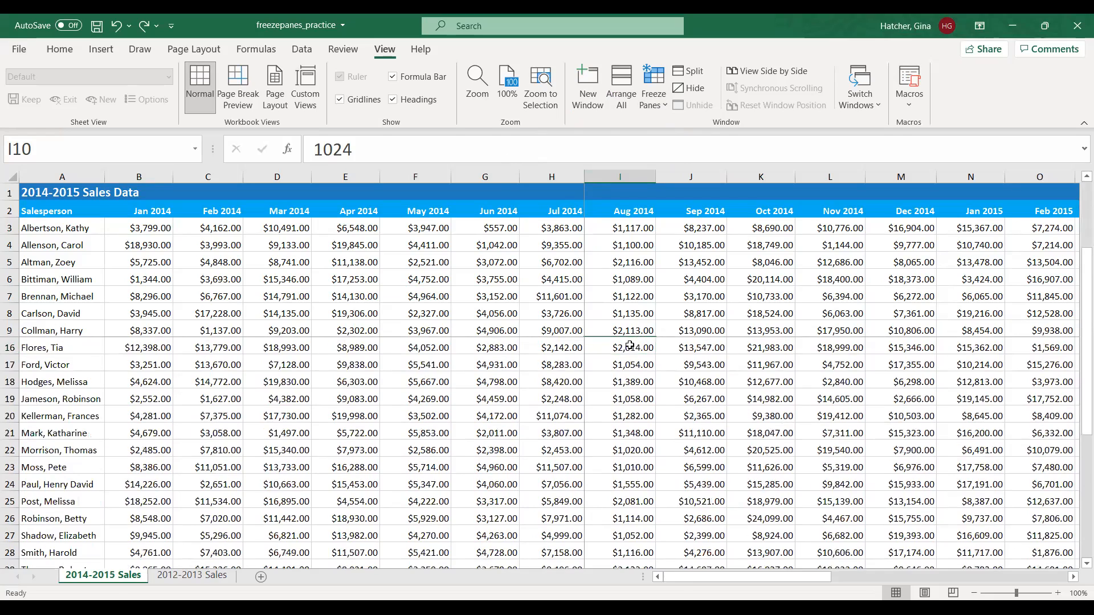
{"action": "scroll", "coordinate": [630, 345], "scroll_direction": "up", "scroll_amount": 4}
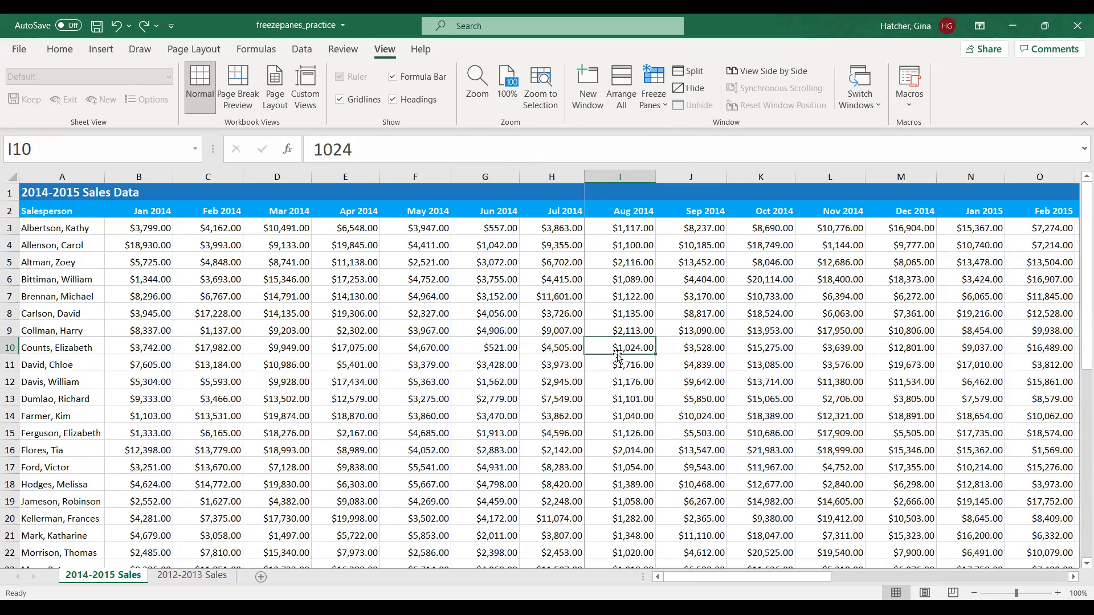
- Unfreeze the panes on the 2014-2015 Sales sheet and select cell B3
{"action": "left_click", "coordinate": [654, 94]}
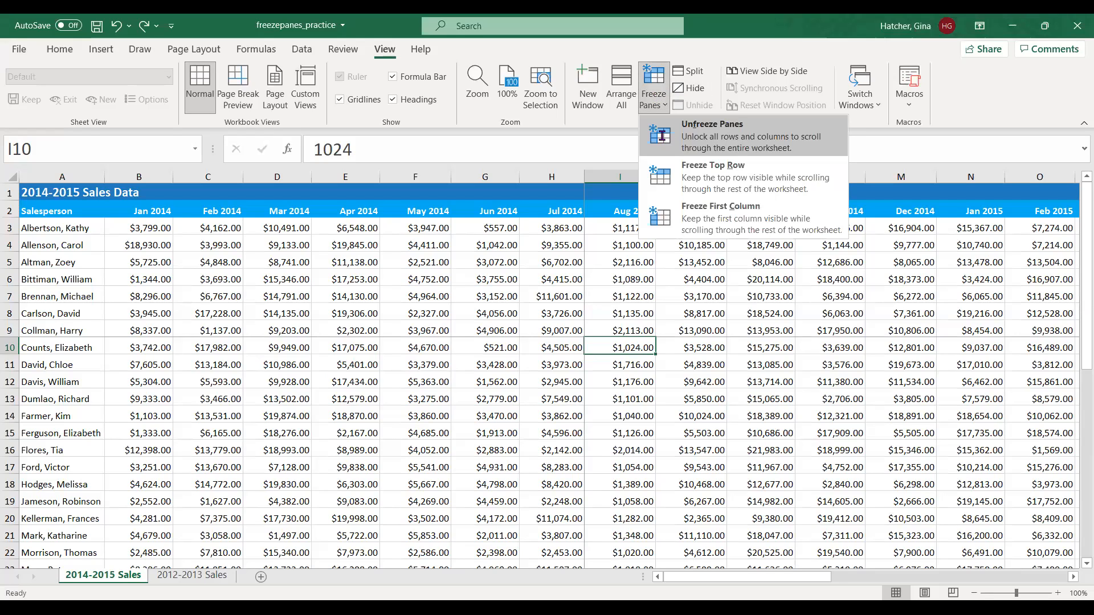
{"action": "left_click", "coordinate": [662, 136]}
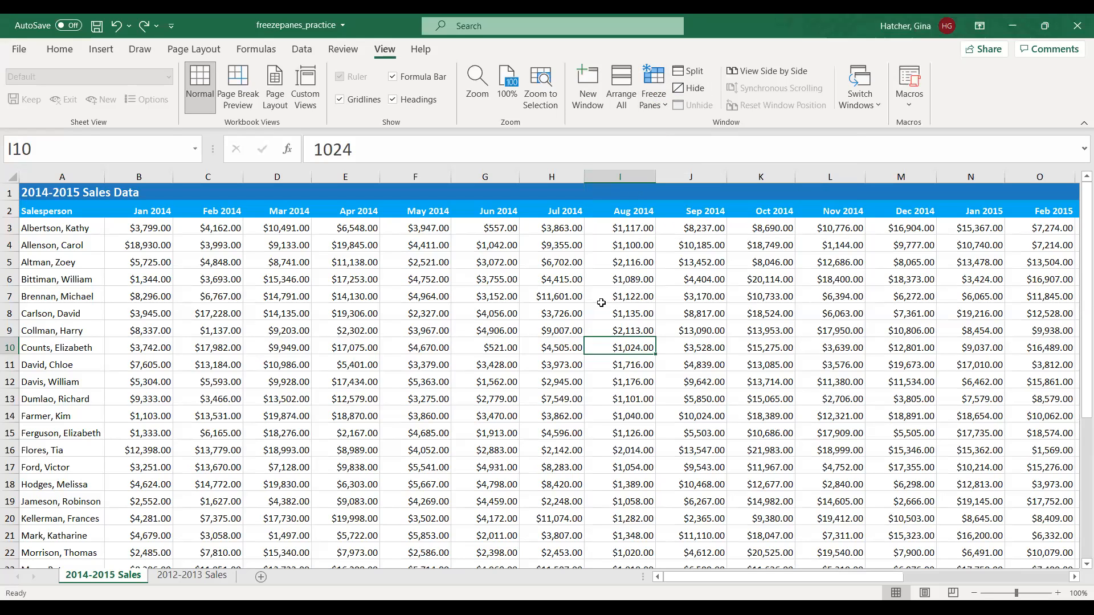
{"action": "left_click", "coordinate": [143, 227]}
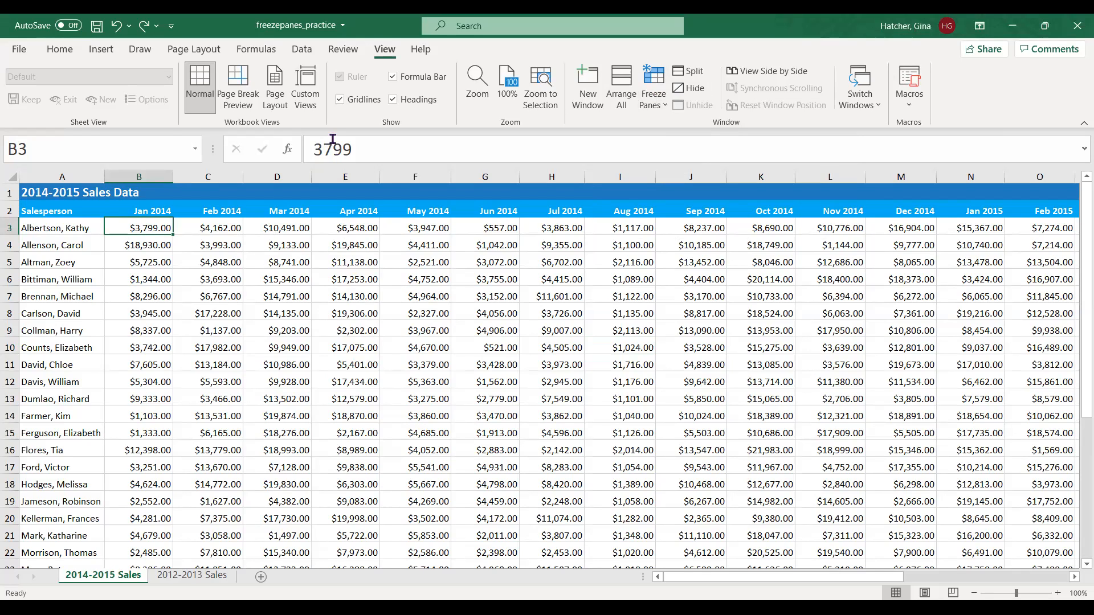
- Sort the 2014-2015 sales data by the Jan 2014 column from largest to smallest and review the reordered rows
{"action": "left_click", "coordinate": [305, 50]}
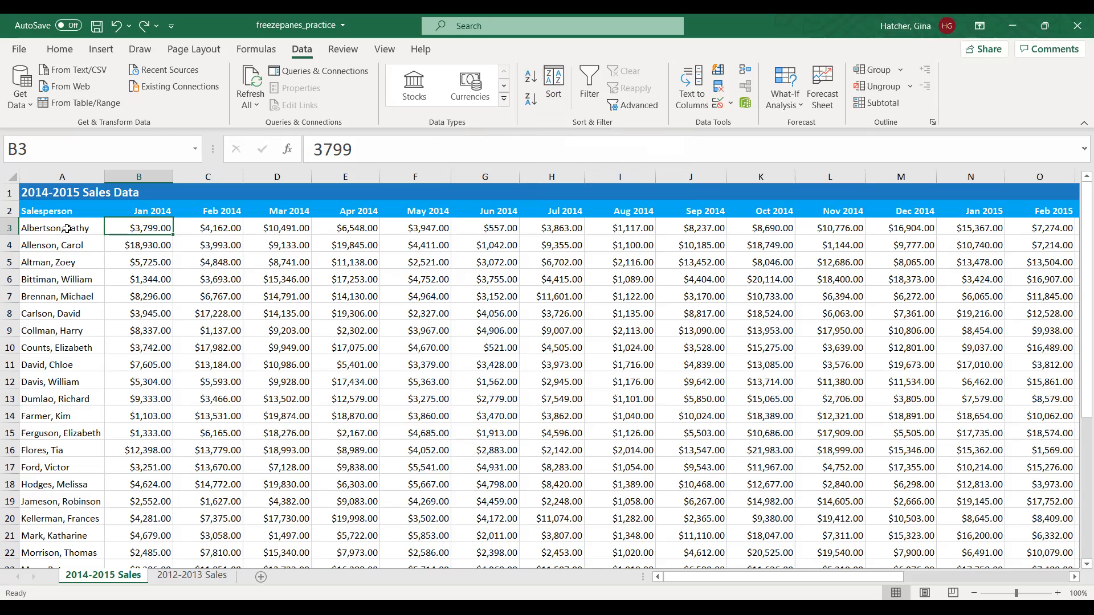
{"action": "scroll", "coordinate": [51, 271], "scroll_direction": "down", "scroll_amount": 1}
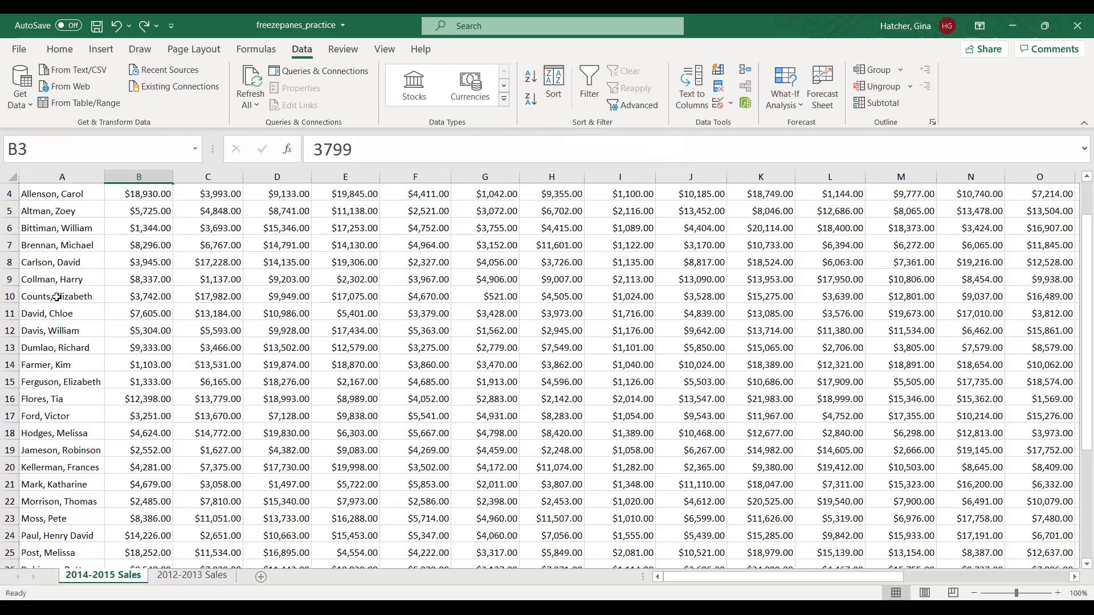
{"action": "scroll", "coordinate": [57, 297], "scroll_direction": "up", "scroll_amount": 1}
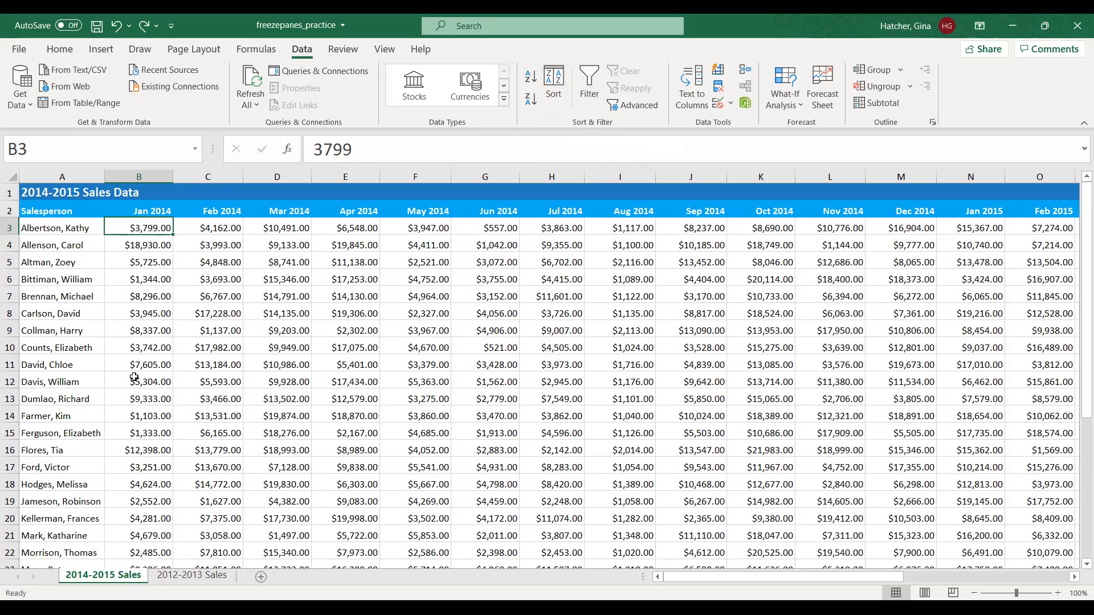
{"action": "left_click", "coordinate": [148, 263]}
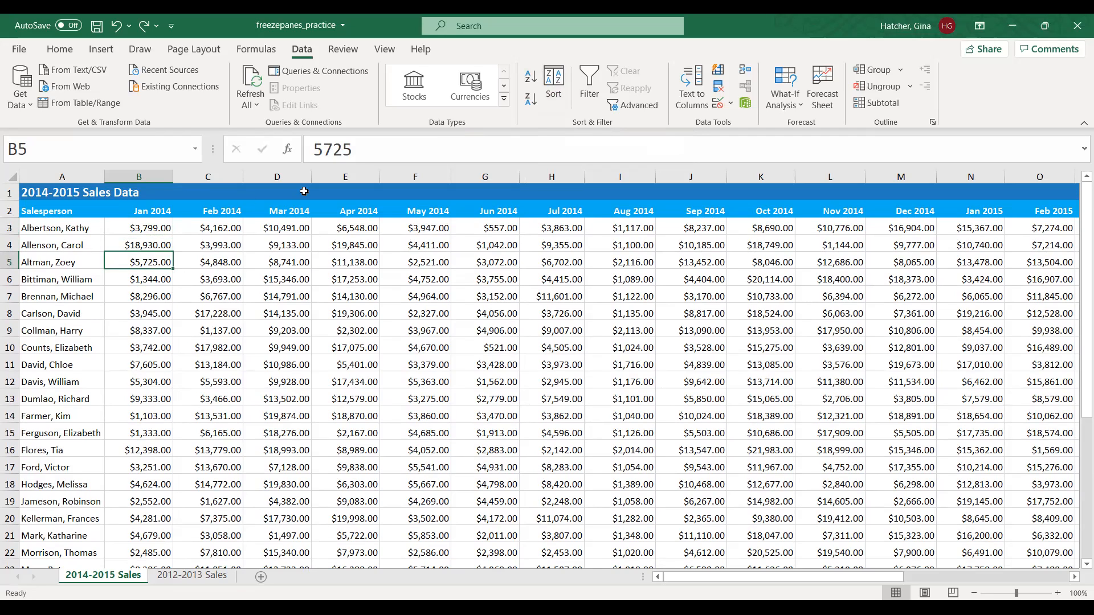
{"action": "left_click", "coordinate": [531, 101]}
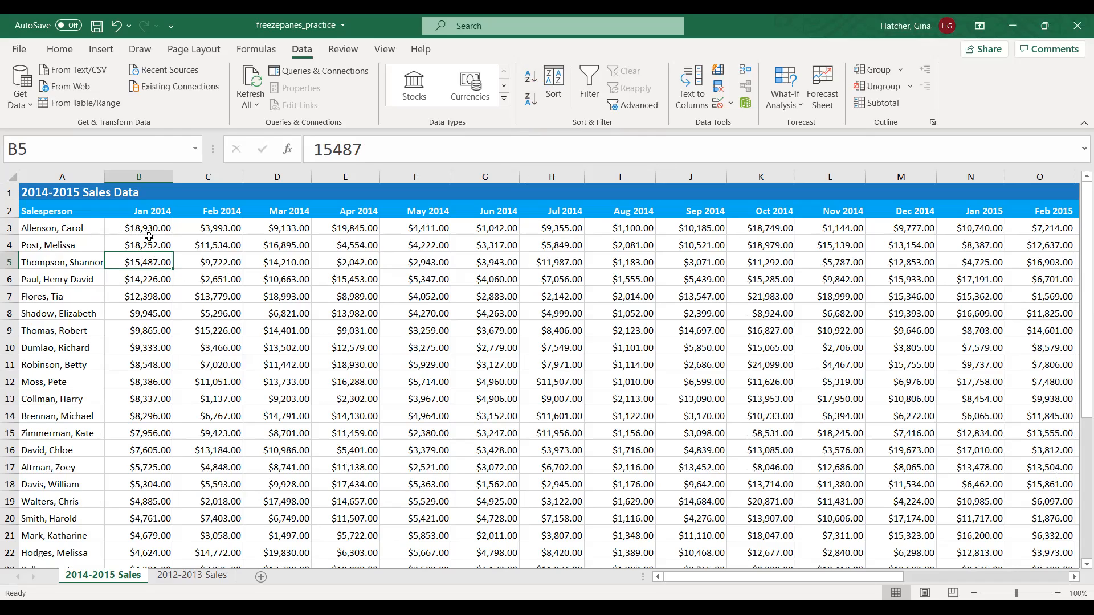
{"action": "scroll", "coordinate": [91, 242], "scroll_direction": "down", "scroll_amount": 4}
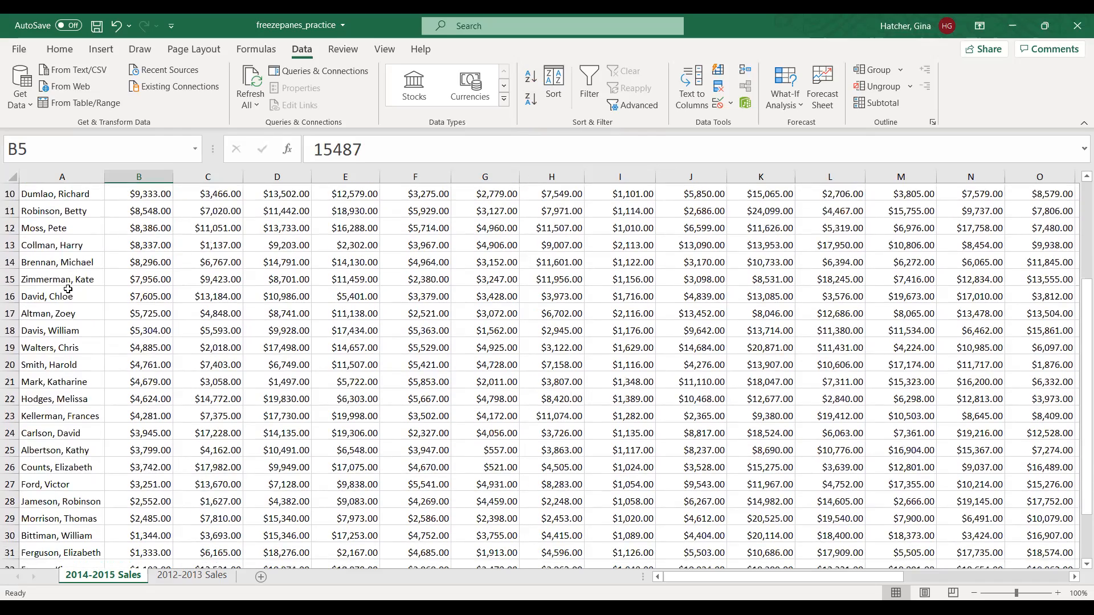
{"action": "scroll", "coordinate": [66, 291], "scroll_direction": "down", "scroll_amount": 3}
{"action": "scroll", "coordinate": [66, 291], "scroll_direction": "up", "scroll_amount": 7}
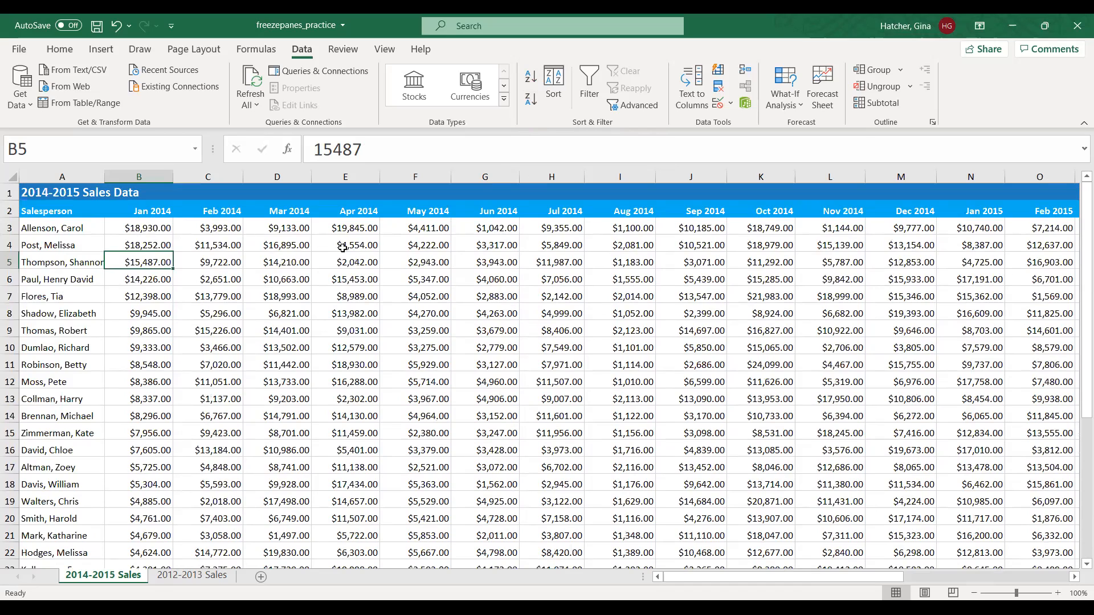
- Sort the sales data by the Apr 2014 column from smallest to largest and review the reordered rows
{"action": "left_click", "coordinate": [360, 245]}
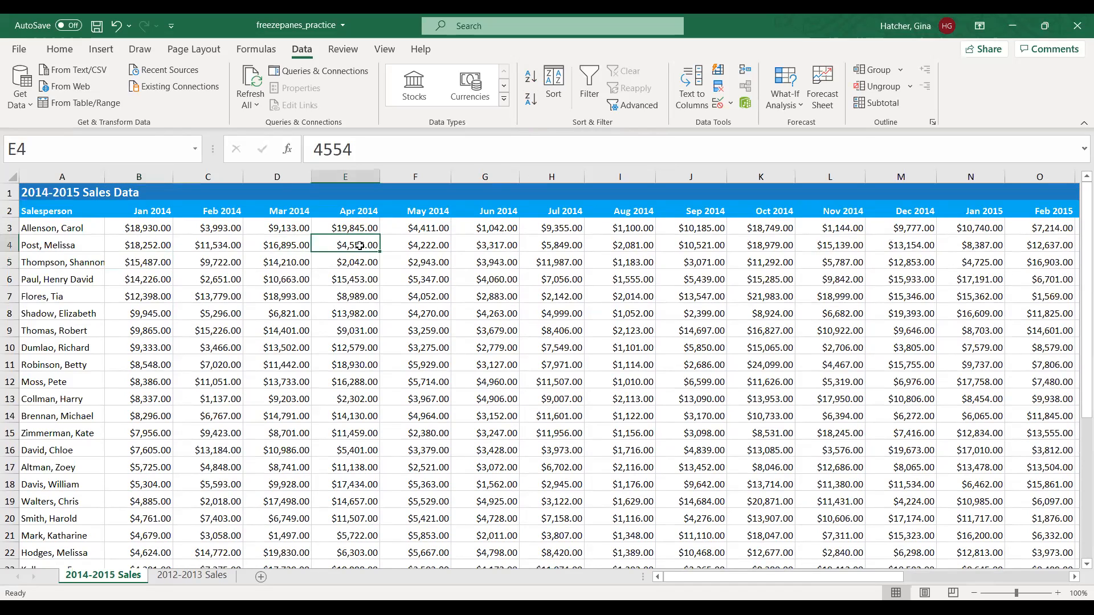
{"action": "left_click", "coordinate": [531, 83]}
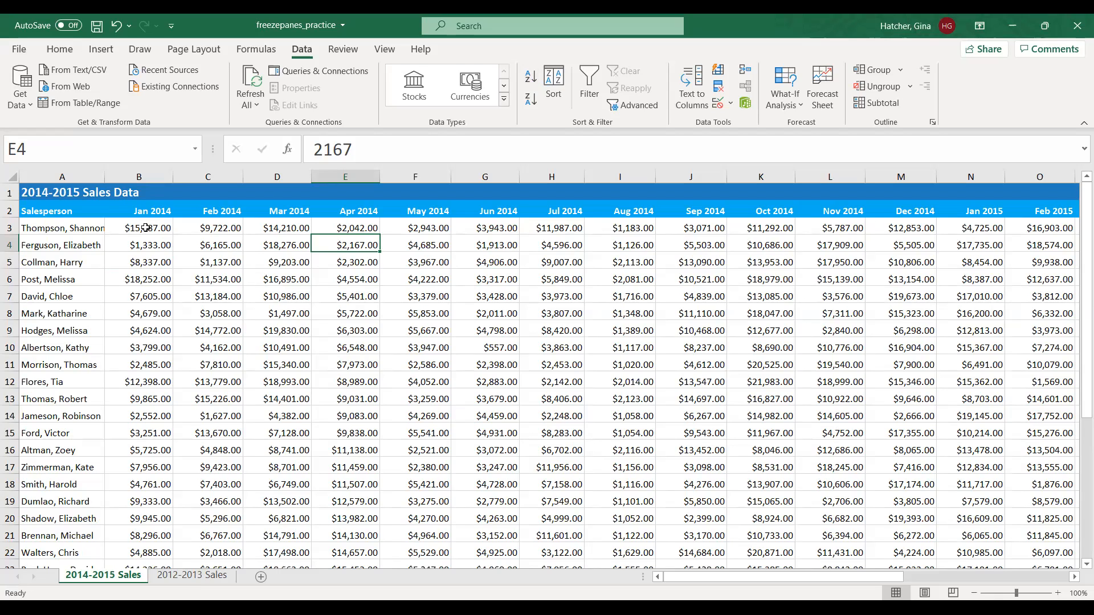
{"action": "scroll", "coordinate": [157, 270], "scroll_direction": "down", "scroll_amount": 2}
{"action": "scroll", "coordinate": [157, 270], "scroll_direction": "up", "scroll_amount": 2}
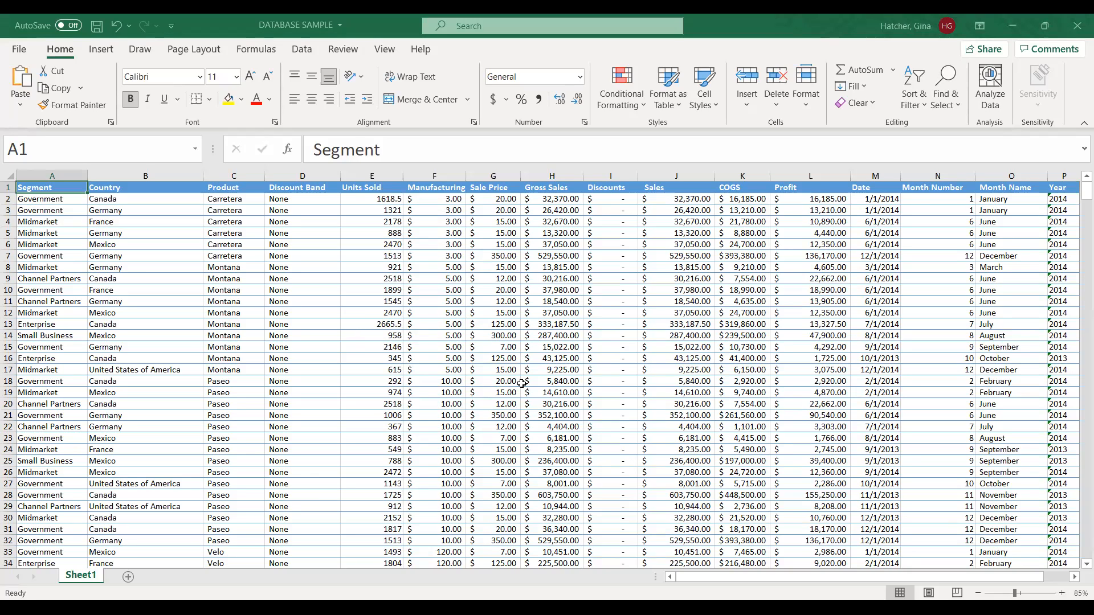
- In the DATABASE SAMPLE workbook, select the whole data range from cell A1 and check how far down it extends
{"action": "scroll", "coordinate": [390, 344], "scroll_direction": "down", "scroll_amount": 1}
{"action": "scroll", "coordinate": [390, 344], "scroll_direction": "up", "scroll_amount": 1}
{"action": "left_click", "coordinate": [252, 352]}
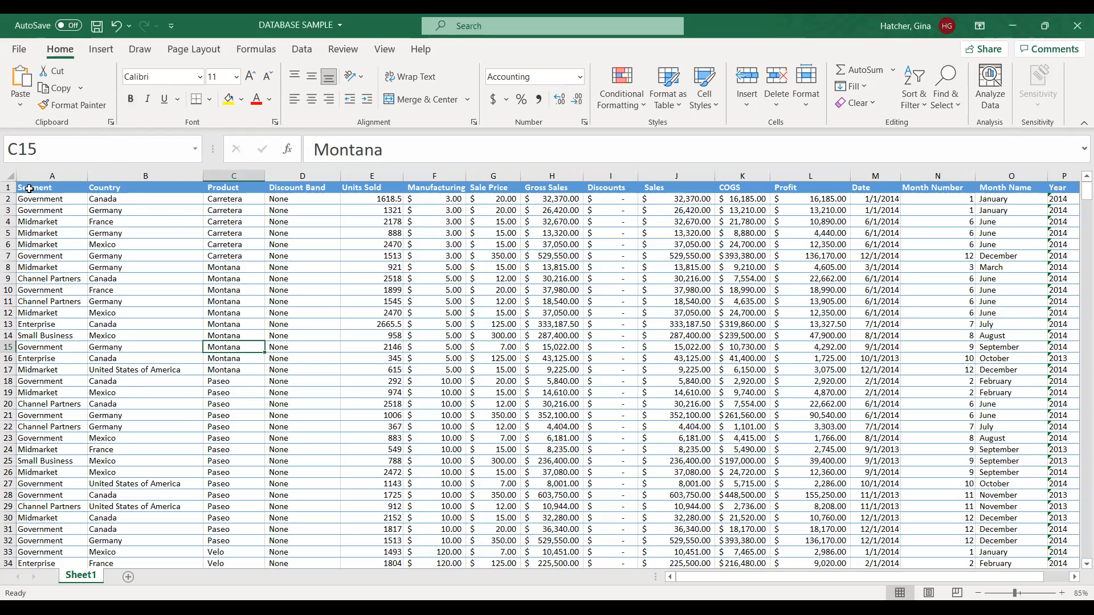
{"action": "left_click", "coordinate": [29, 189]}
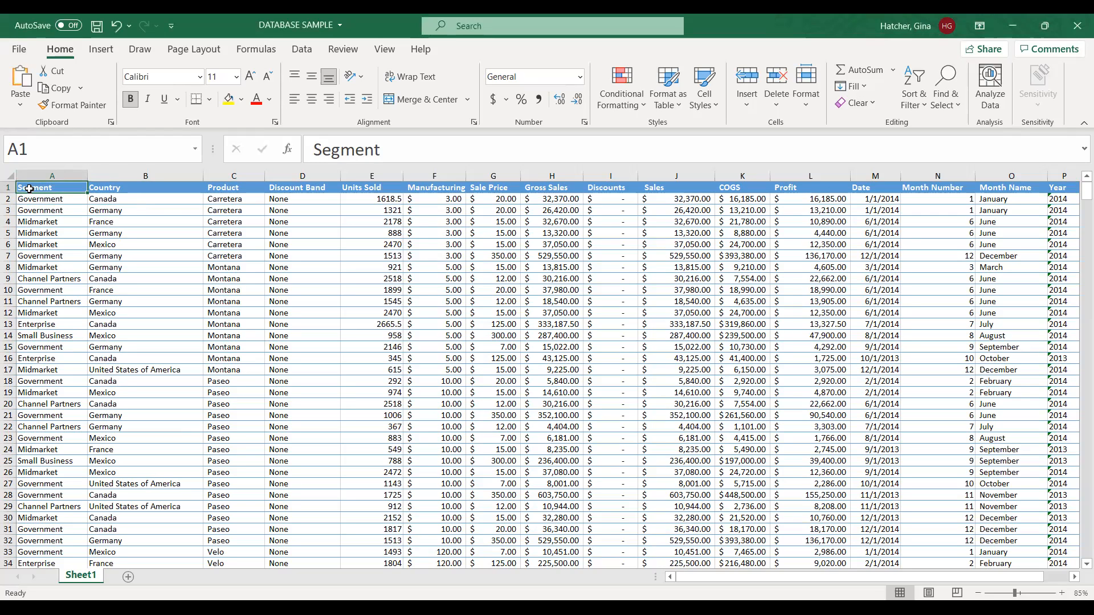
{"action": "key", "text": "ctrl+a"}
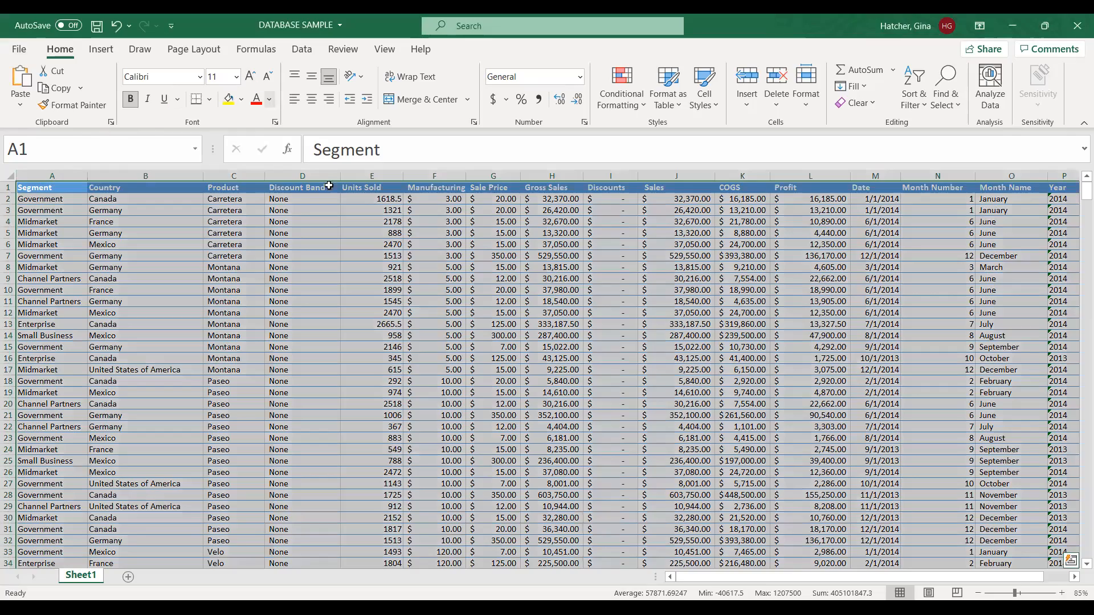
{"action": "scroll", "coordinate": [391, 252], "scroll_direction": "down", "scroll_amount": 15}
{"action": "scroll", "coordinate": [391, 253], "scroll_direction": "down", "scroll_amount": 15}
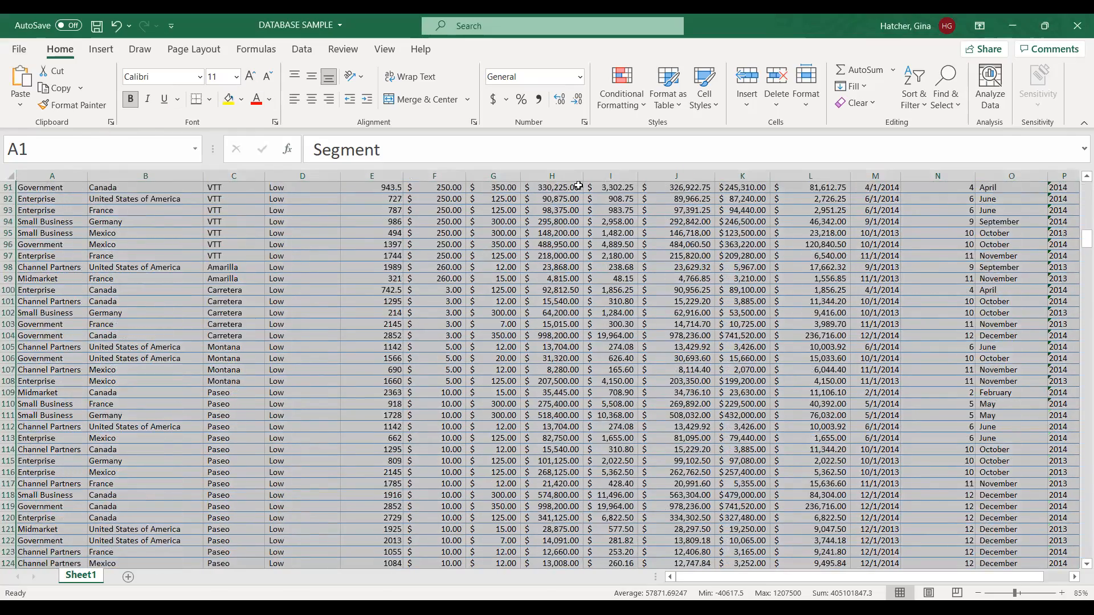
{"action": "left_click_drag", "start_coordinate": [1079, 243], "coordinate": [1079, 561]}
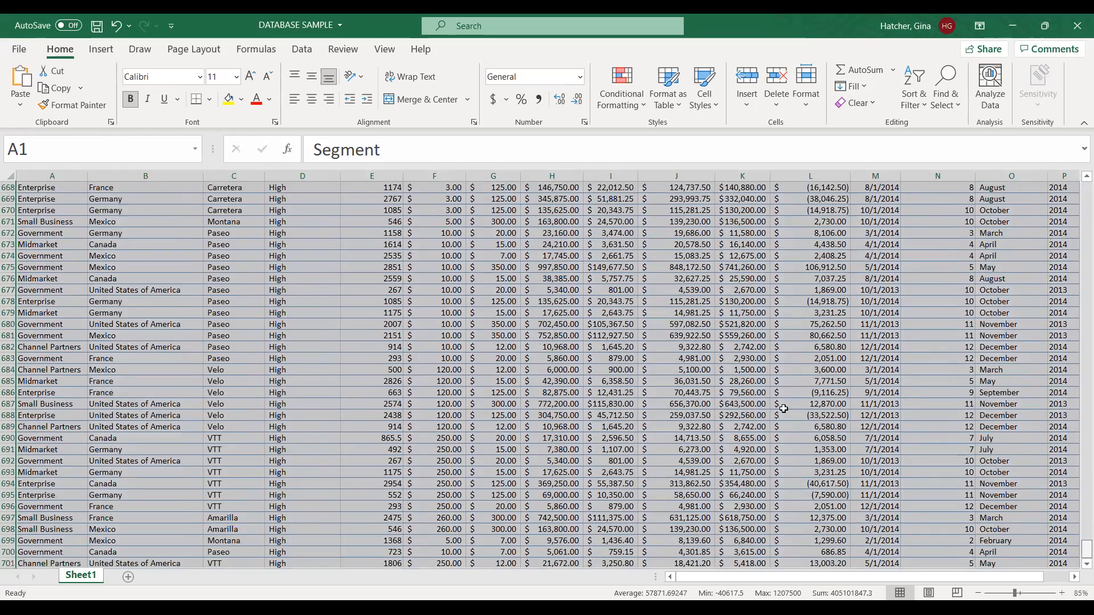
{"action": "scroll", "coordinate": [766, 405], "scroll_direction": "down", "scroll_amount": 3}
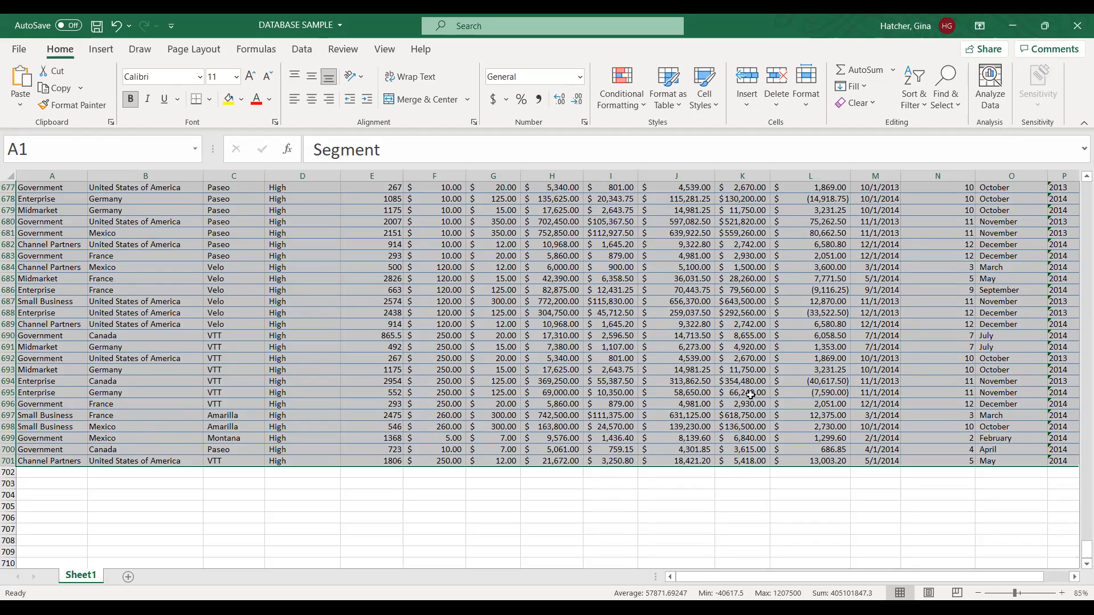
{"action": "scroll", "coordinate": [734, 401], "scroll_direction": "up", "scroll_amount": 7}
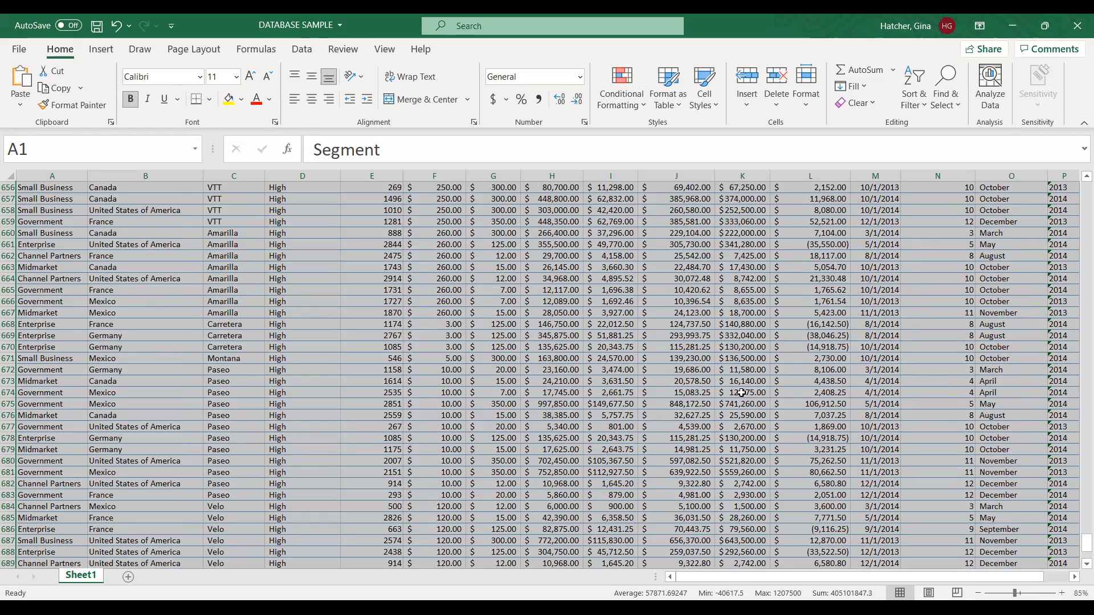
- Show the Quick Analysis options for the selected data, return to cell A1 and reselect the whole data range
{"action": "key", "text": "ctrl+q"}
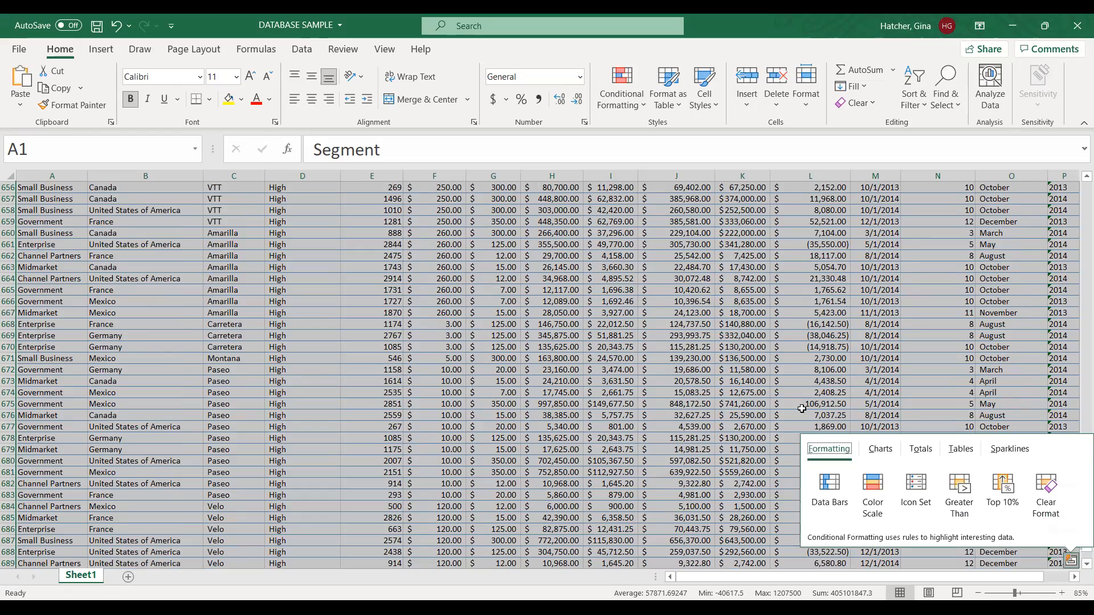
{"action": "scroll", "coordinate": [802, 409], "scroll_direction": "down", "scroll_amount": 2}
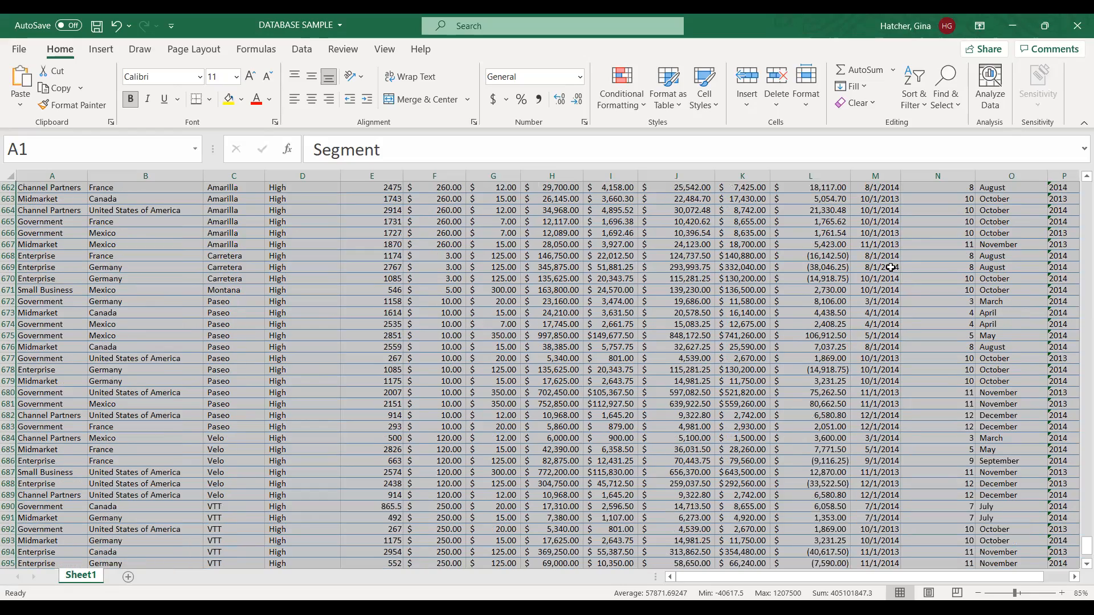
{"action": "key", "text": "ctrl+Home"}
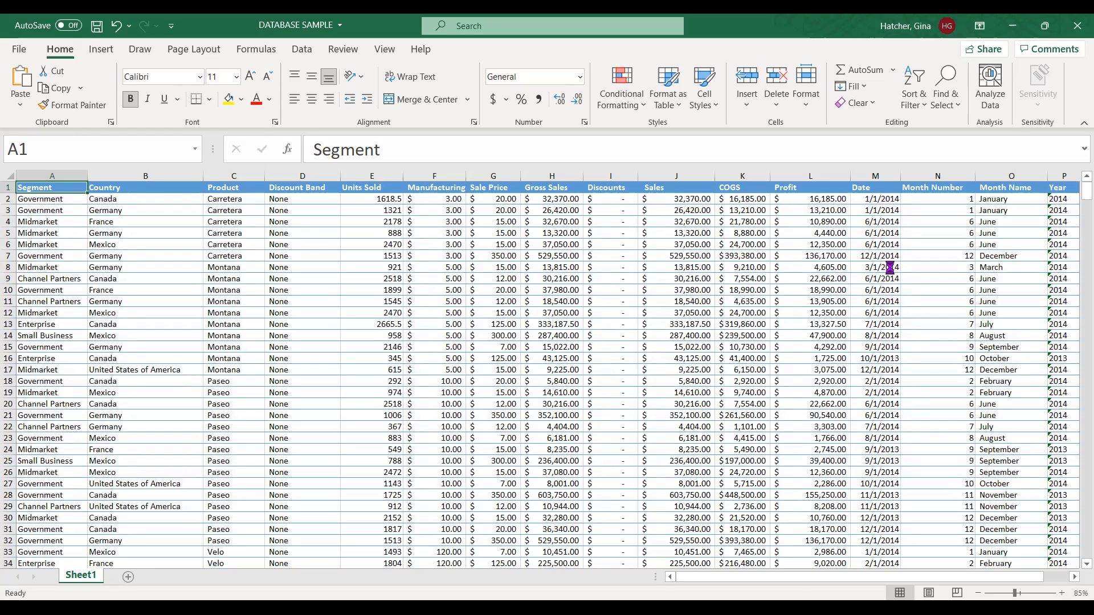
{"action": "key", "text": "ctrl+a"}
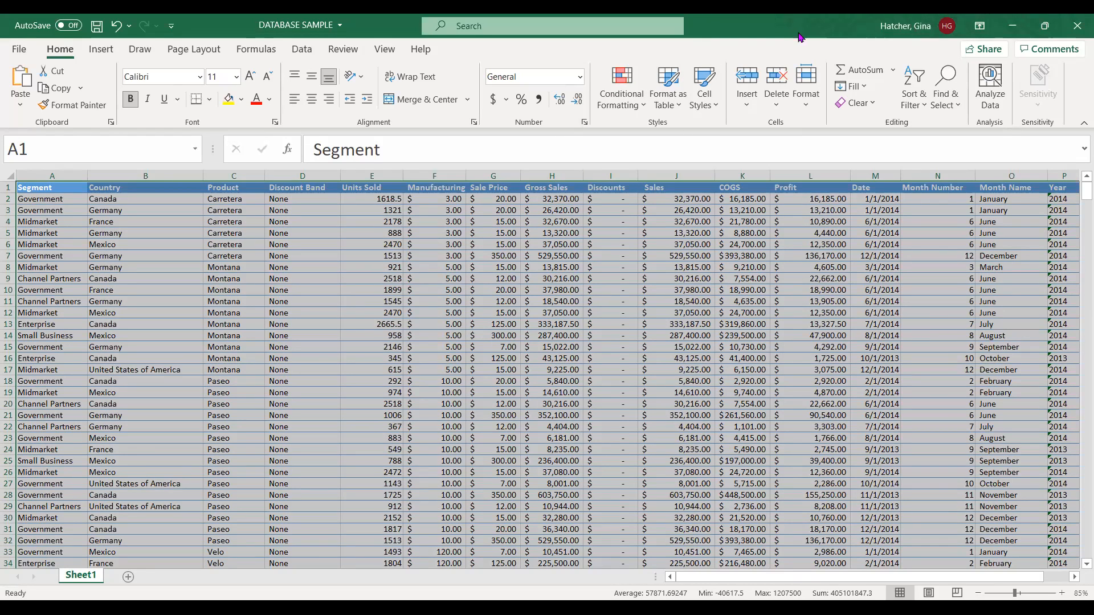
- Close the other open workbook without saving its changes and maximize the DATABASE SAMPLE window
{"action": "double_click", "coordinate": [752, 36]}
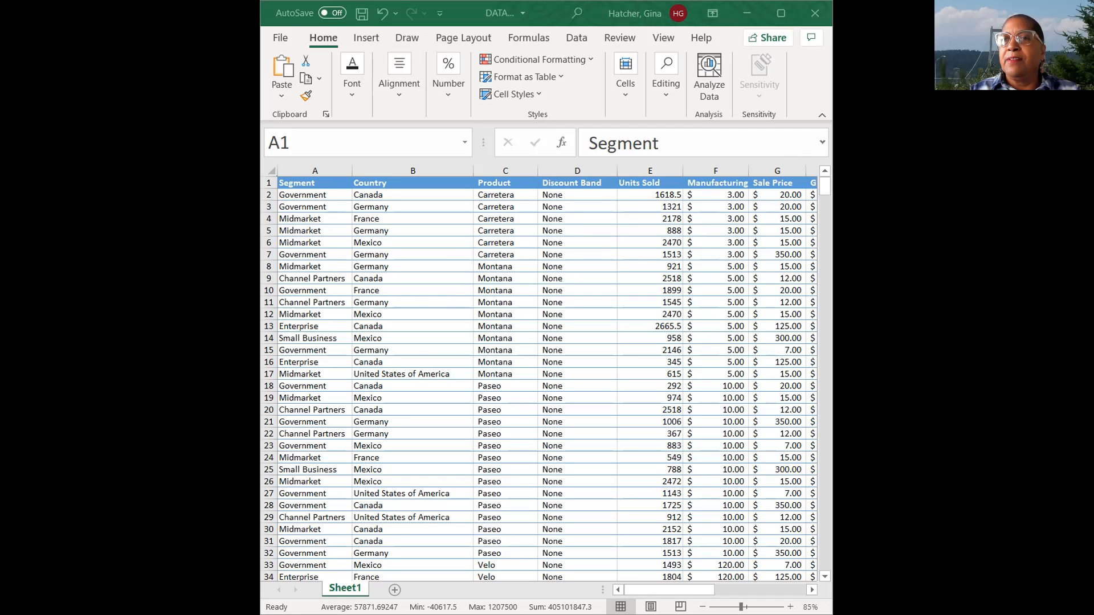
{"action": "key", "text": "alt+Tab"}
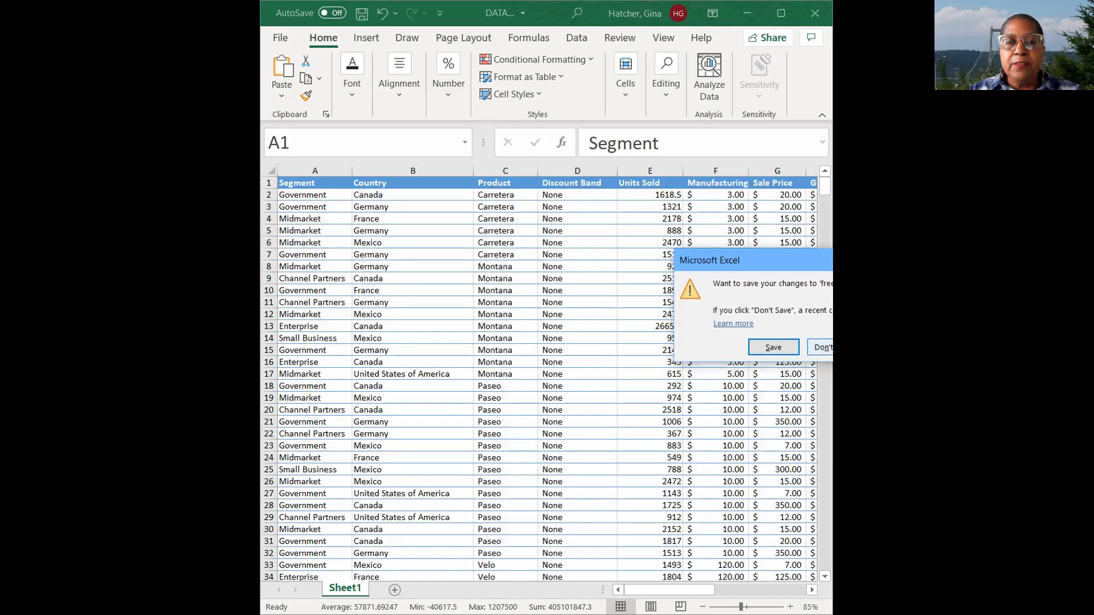
{"action": "left_click", "coordinate": [820, 347]}
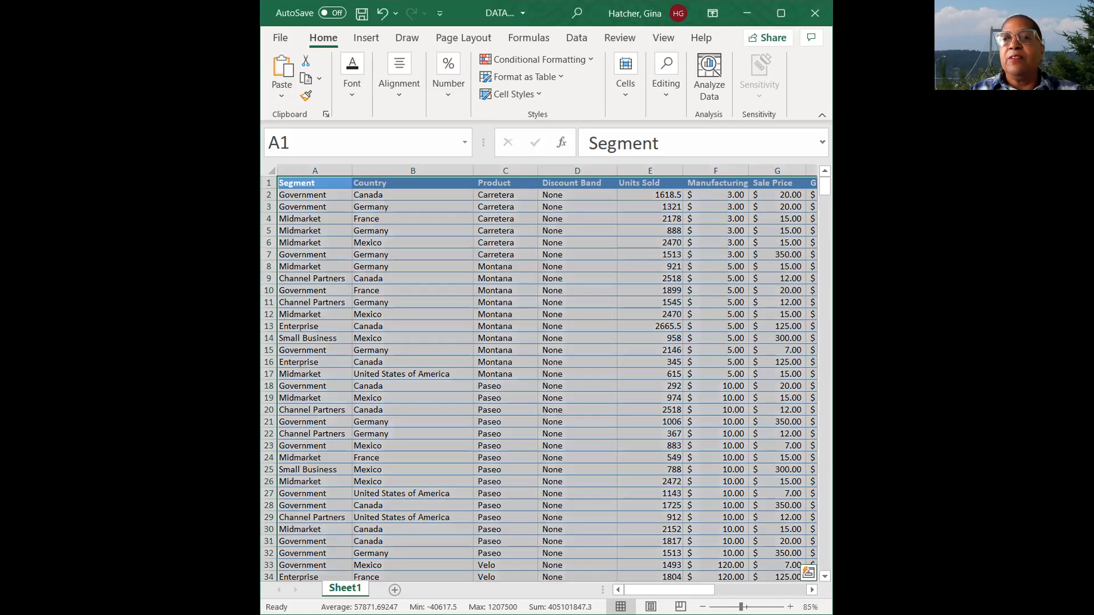
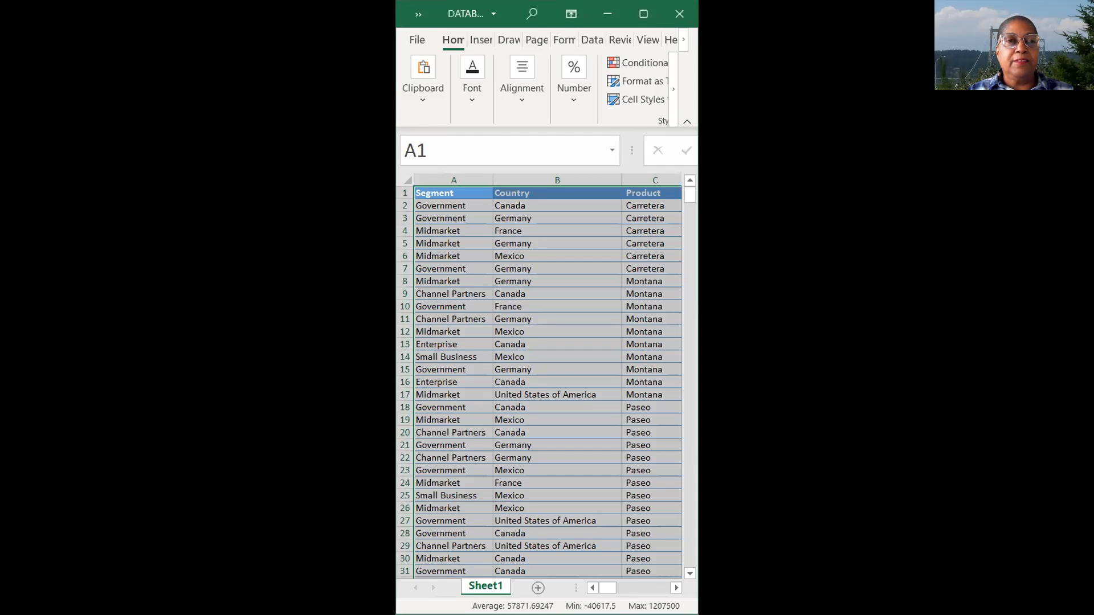
{"action": "left_click", "coordinate": [642, 16]}
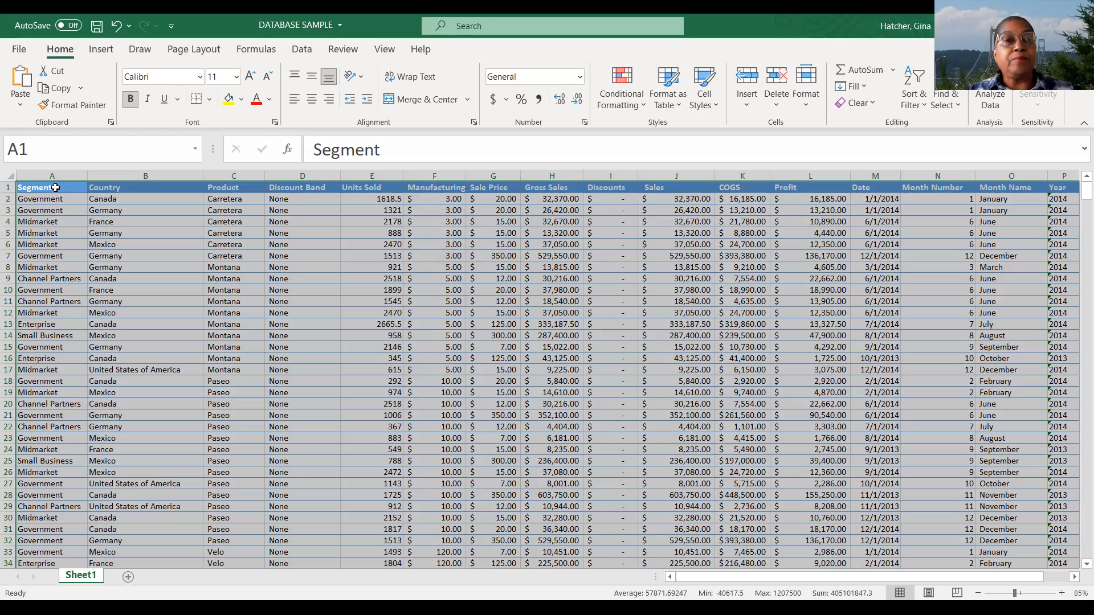
- Convert the range A1:P701 into a table with headers and clear the selection by choosing cell B6
{"action": "left_click", "coordinate": [101, 50]}
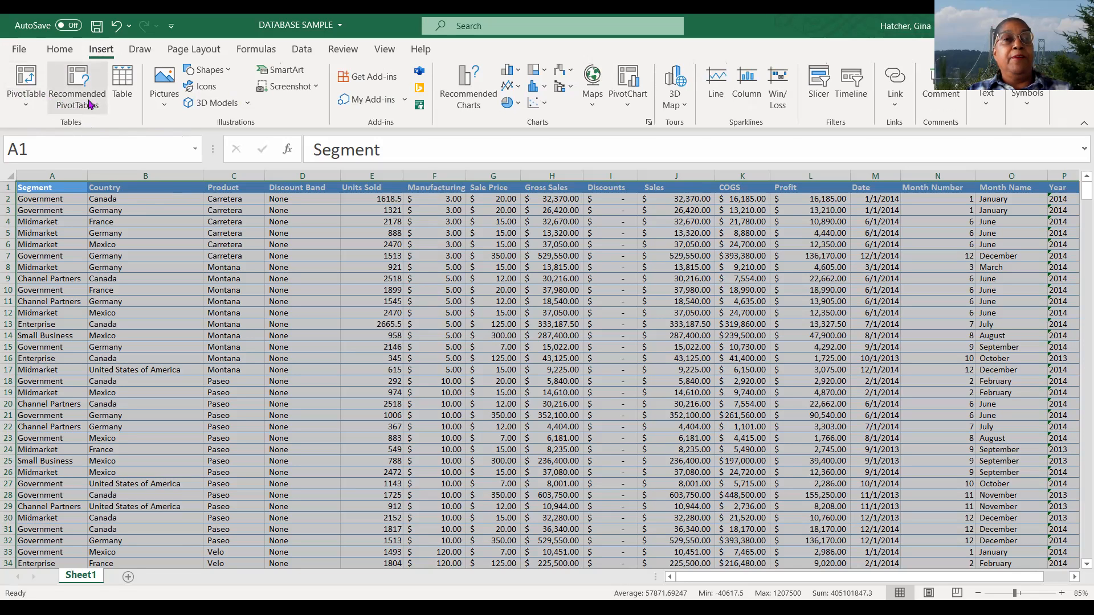
{"action": "left_click", "coordinate": [122, 83]}
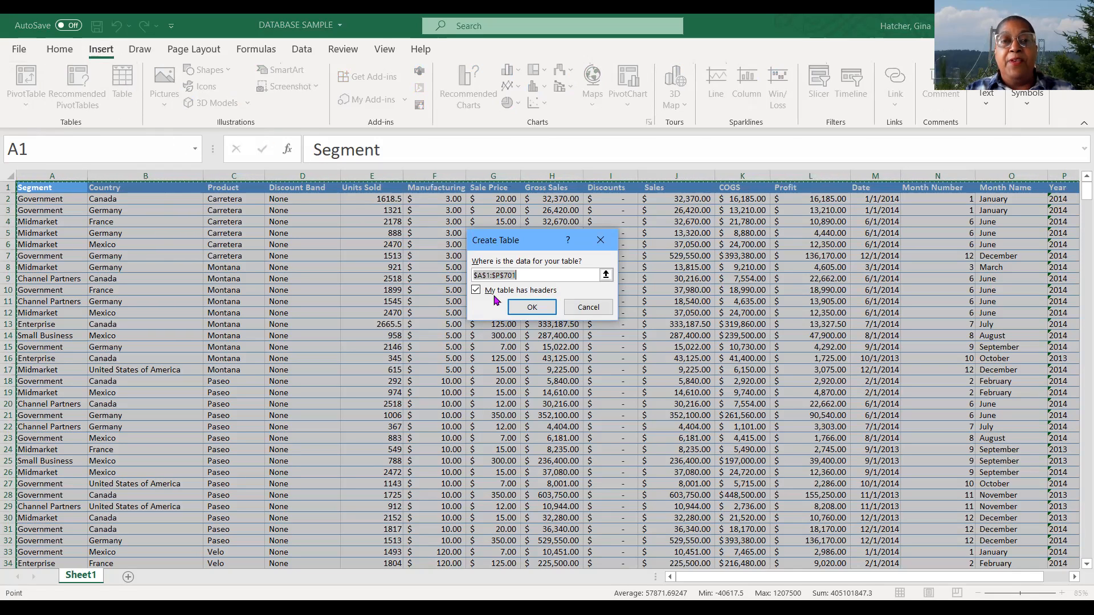
{"action": "left_click", "coordinate": [476, 289]}
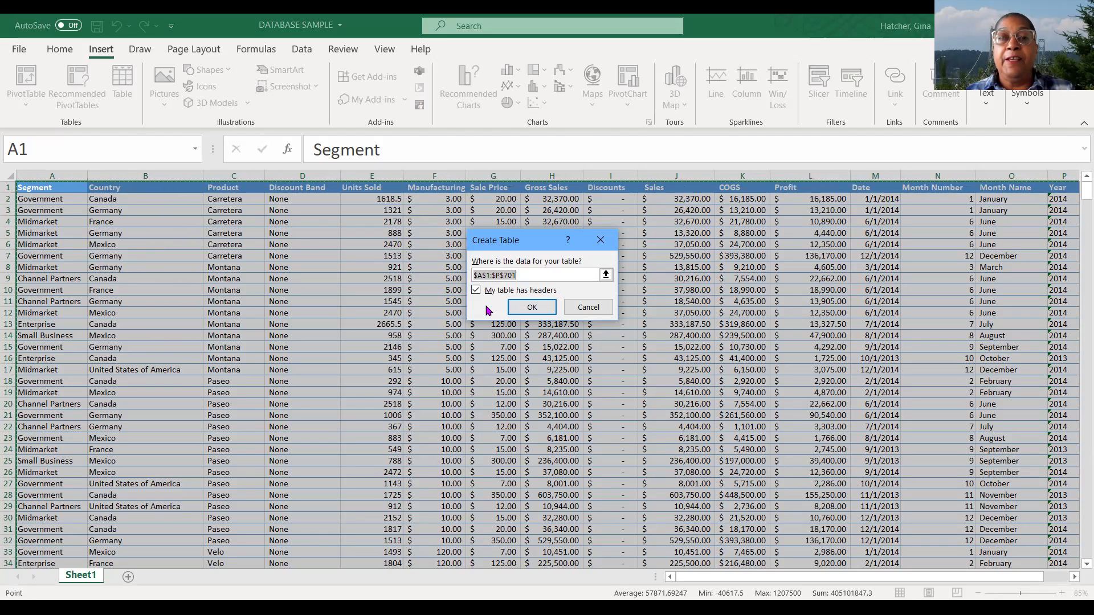
{"action": "left_click", "coordinate": [539, 312]}
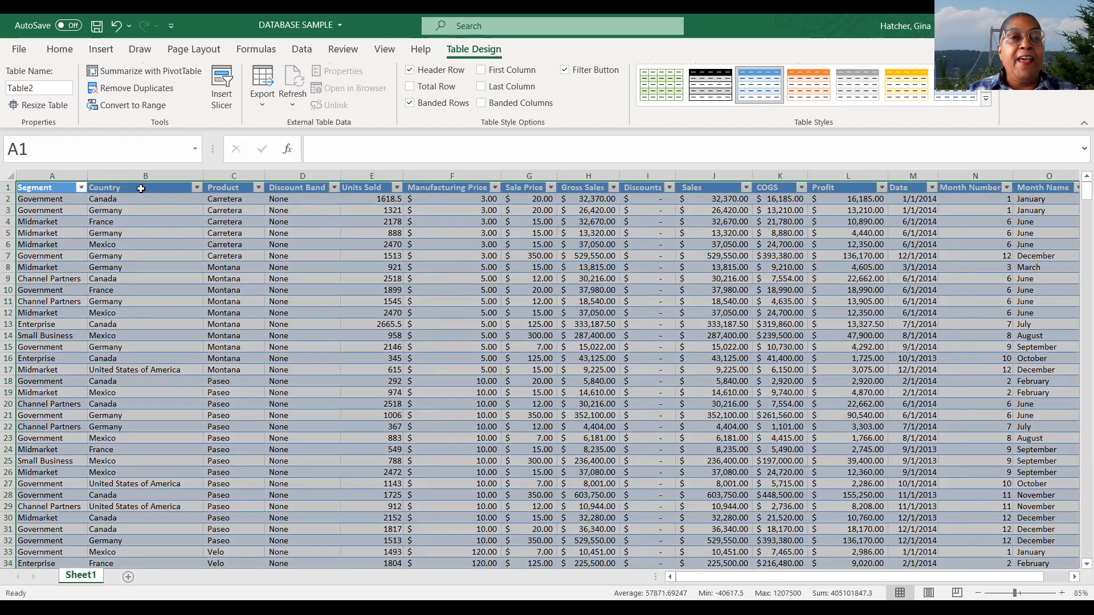
{"action": "left_click", "coordinate": [173, 248]}
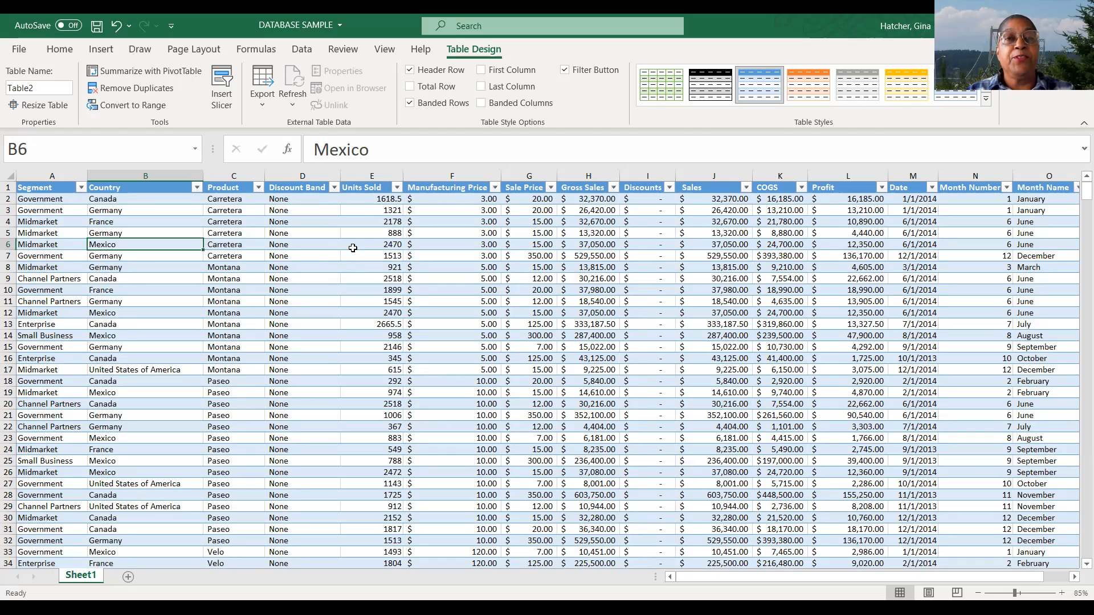
- Examine how the table's column headings and filter buttons behave while moving down through the rows and back up
{"action": "scroll", "coordinate": [349, 240], "scroll_direction": "down", "scroll_amount": 1}
{"action": "scroll", "coordinate": [349, 240], "scroll_direction": "down", "scroll_amount": 2}
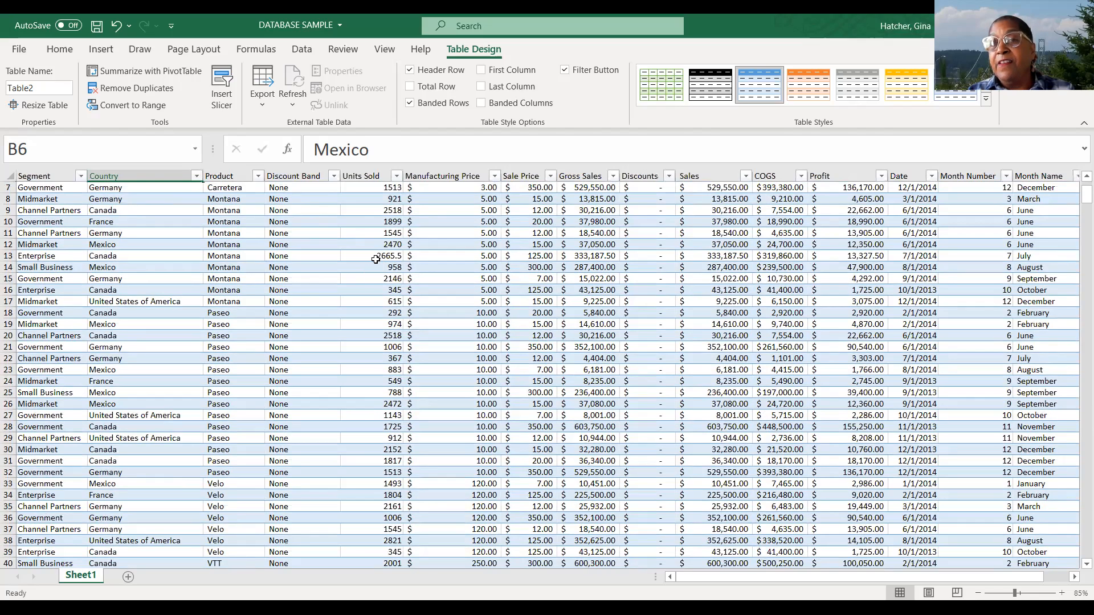
{"action": "scroll", "coordinate": [376, 259], "scroll_direction": "down", "scroll_amount": 1}
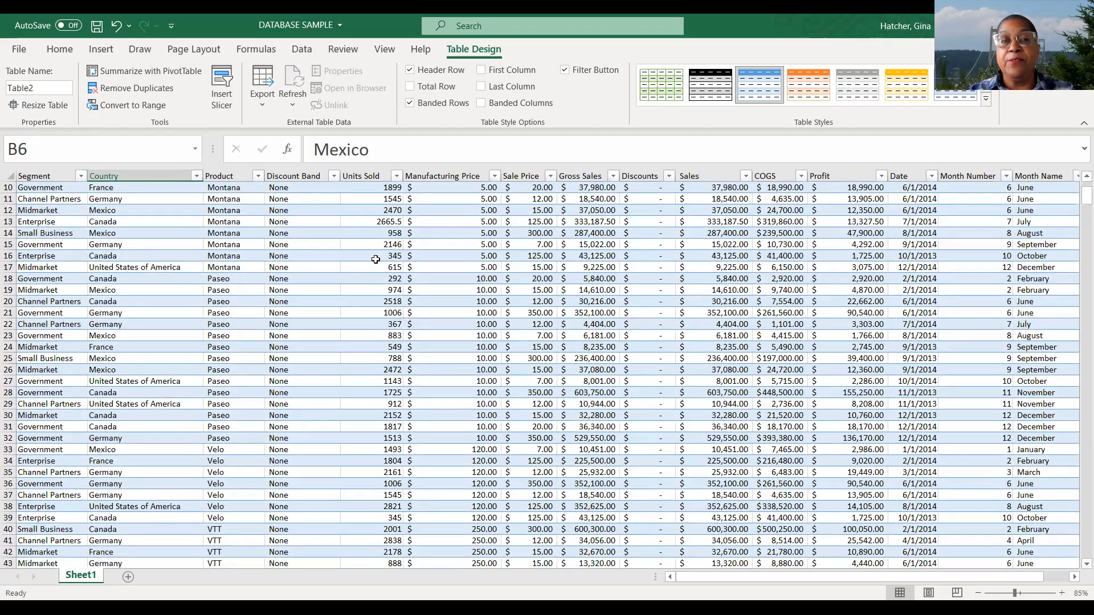
{"action": "scroll", "coordinate": [376, 260], "scroll_direction": "down", "scroll_amount": 2}
{"action": "scroll", "coordinate": [376, 259], "scroll_direction": "up", "scroll_amount": 1}
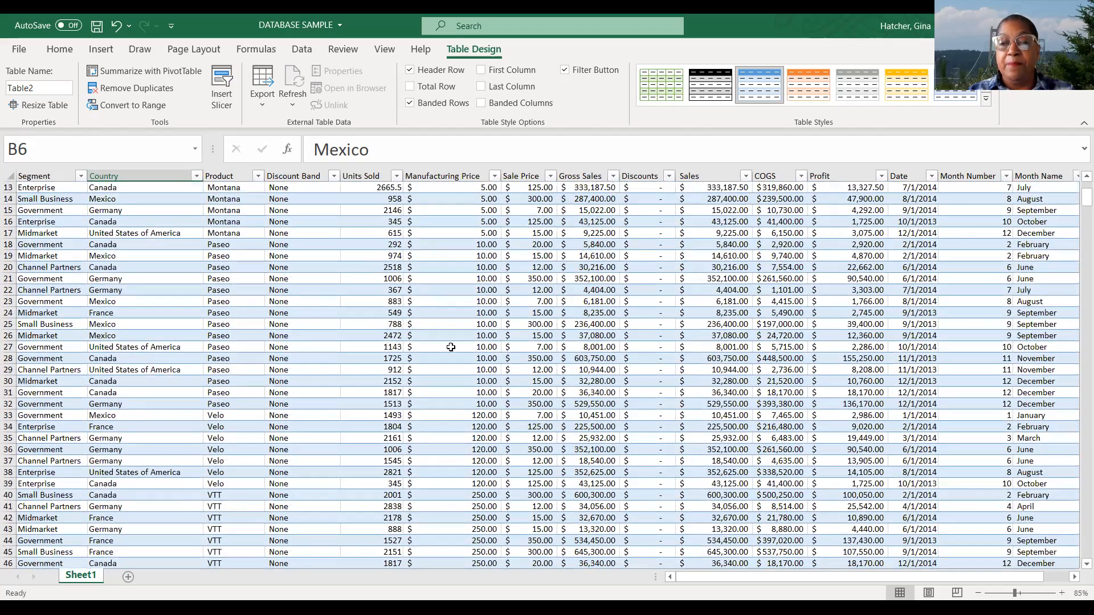
{"action": "mouse_move", "coordinate": [809, 576]}
{"action": "left_mouse_down"}
{"action": "mouse_move", "coordinate": [876, 565]}
{"action": "mouse_move", "coordinate": [795, 578]}
{"action": "left_mouse_up"}
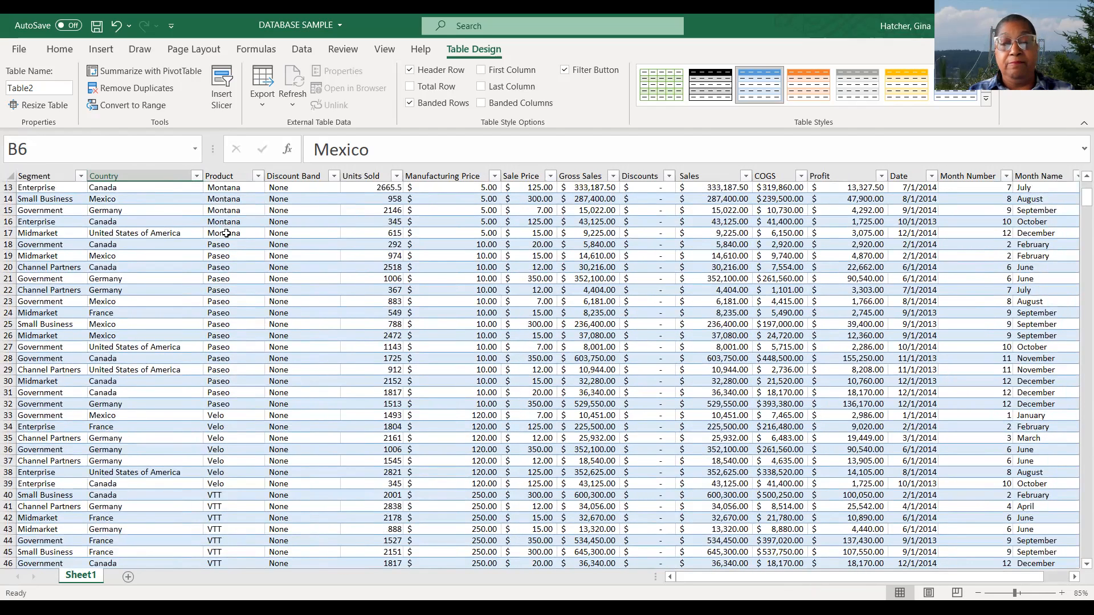
{"action": "scroll", "coordinate": [242, 236], "scroll_direction": "up", "scroll_amount": 4}
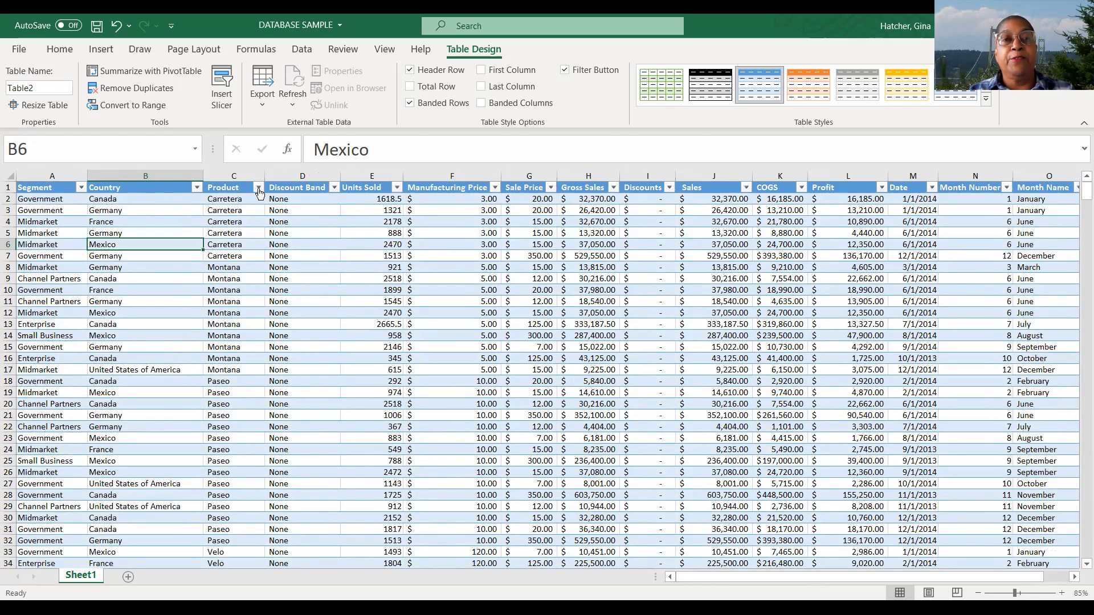
{"action": "scroll", "coordinate": [321, 266], "scroll_direction": "down", "scroll_amount": 3}
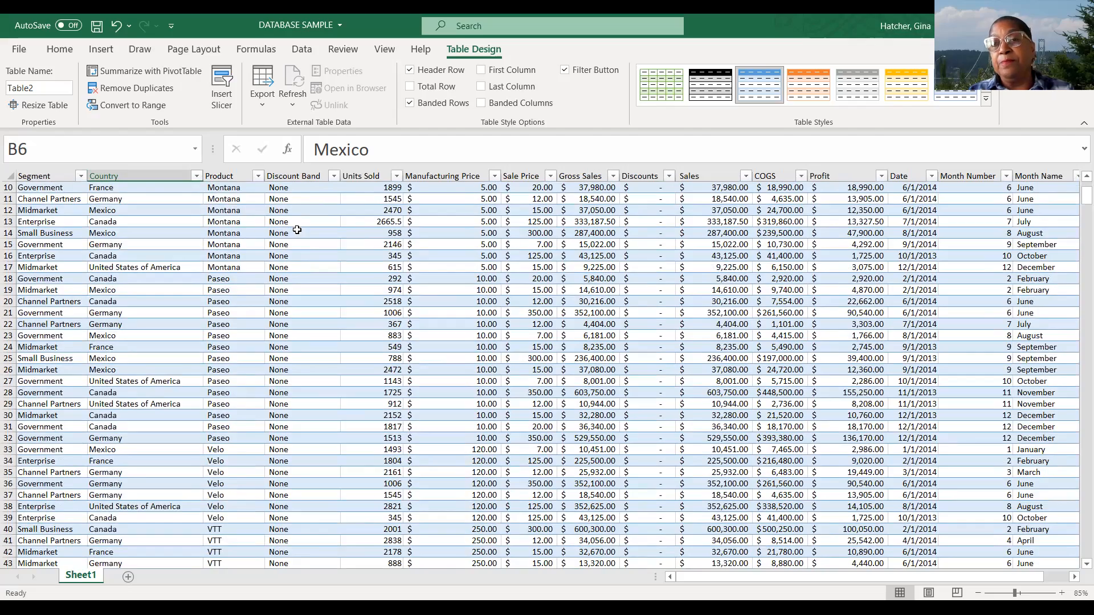
{"action": "scroll", "coordinate": [297, 229], "scroll_direction": "down", "scroll_amount": 1}
{"action": "scroll", "coordinate": [297, 230], "scroll_direction": "down", "scroll_amount": 1}
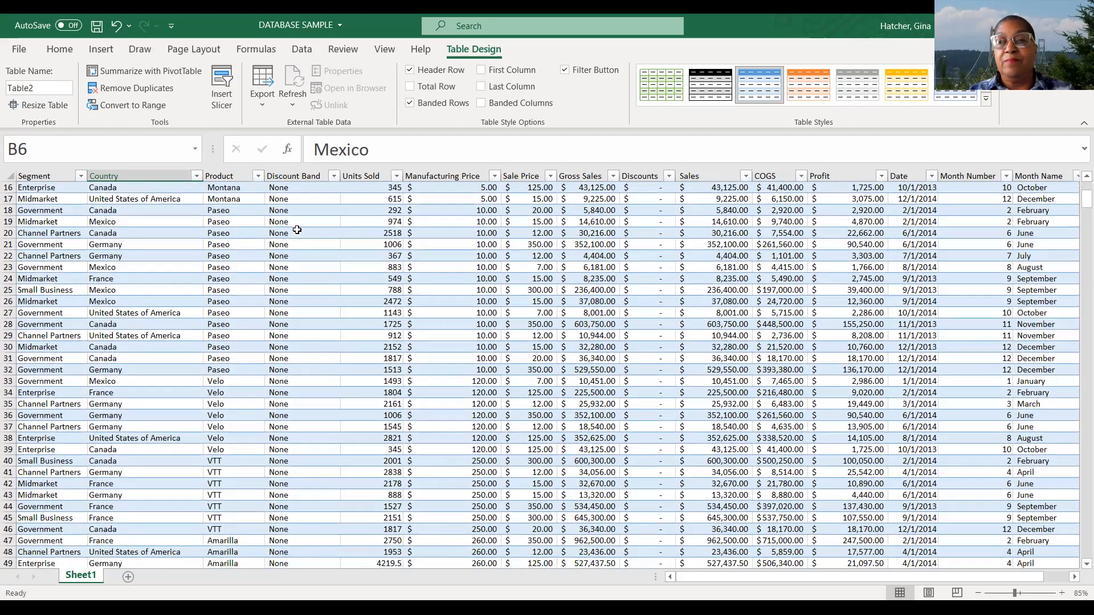
{"action": "scroll", "coordinate": [297, 229], "scroll_direction": "up", "scroll_amount": 5}
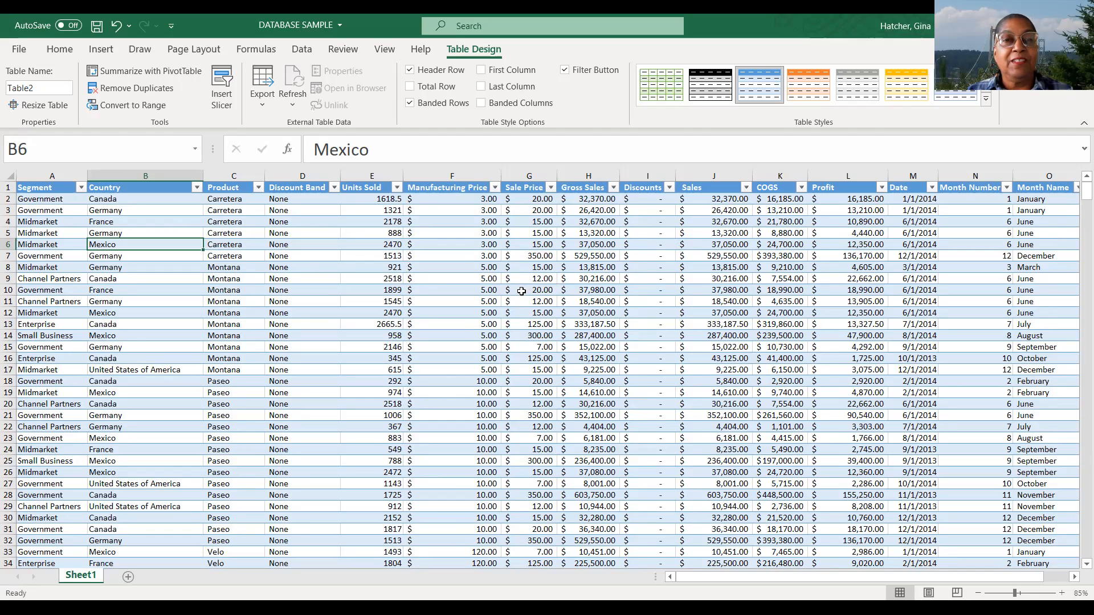
{"action": "scroll", "coordinate": [521, 292], "scroll_direction": "down", "scroll_amount": 1}
{"action": "scroll", "coordinate": [522, 291], "scroll_direction": "up", "scroll_amount": 1}
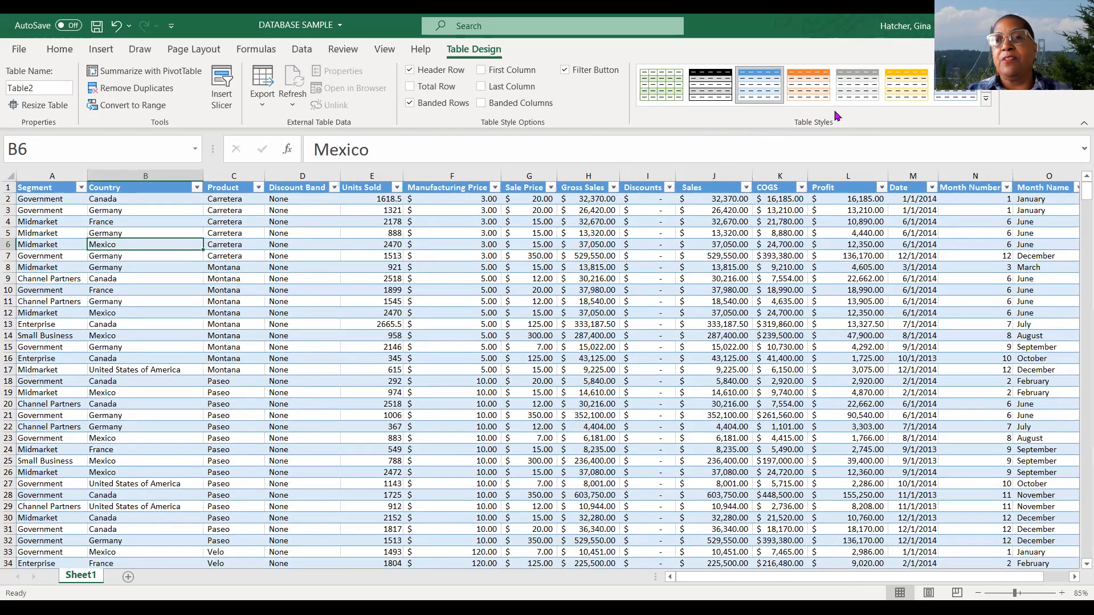
- Preview the light, medium and dark table styles on the table without applying one
{"action": "left_click", "coordinate": [986, 102]}
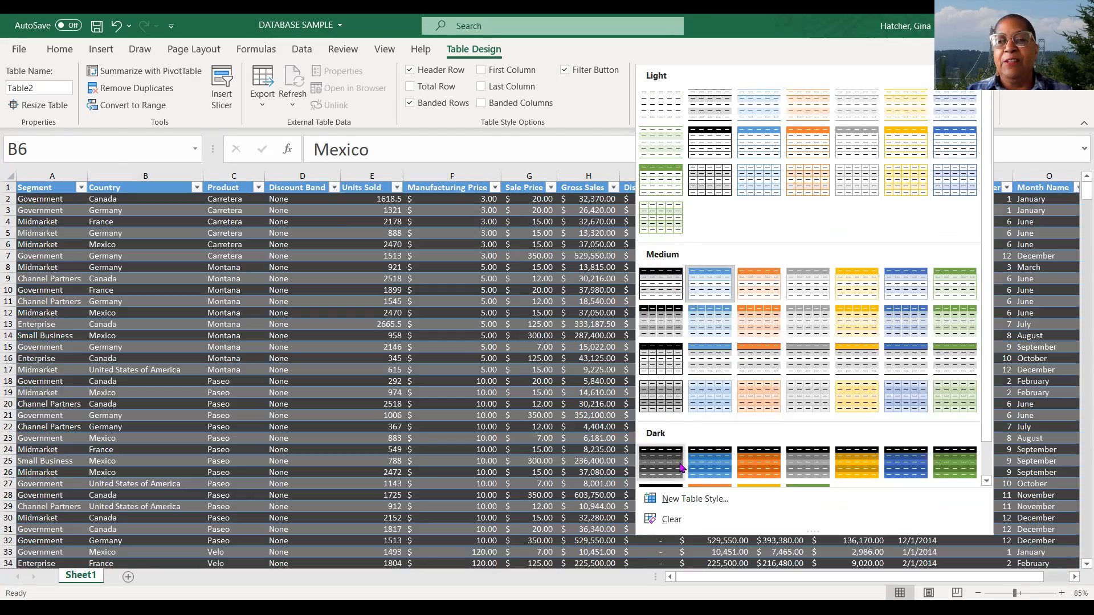
{"action": "scroll", "coordinate": [759, 420], "scroll_direction": "down", "scroll_amount": 1}
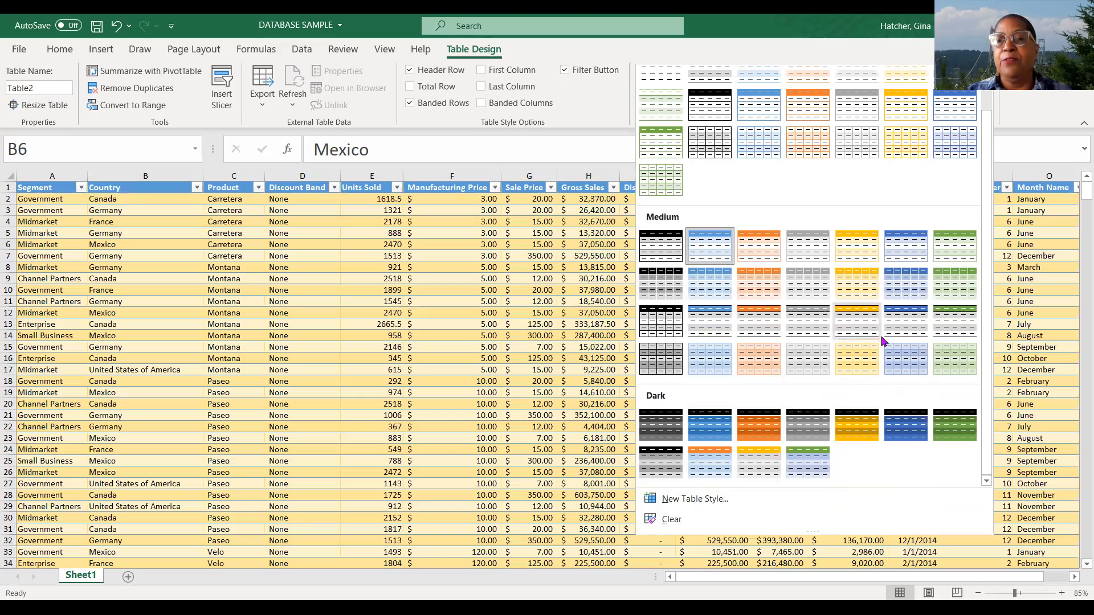
{"action": "scroll", "coordinate": [822, 305], "scroll_direction": "up", "scroll_amount": 1}
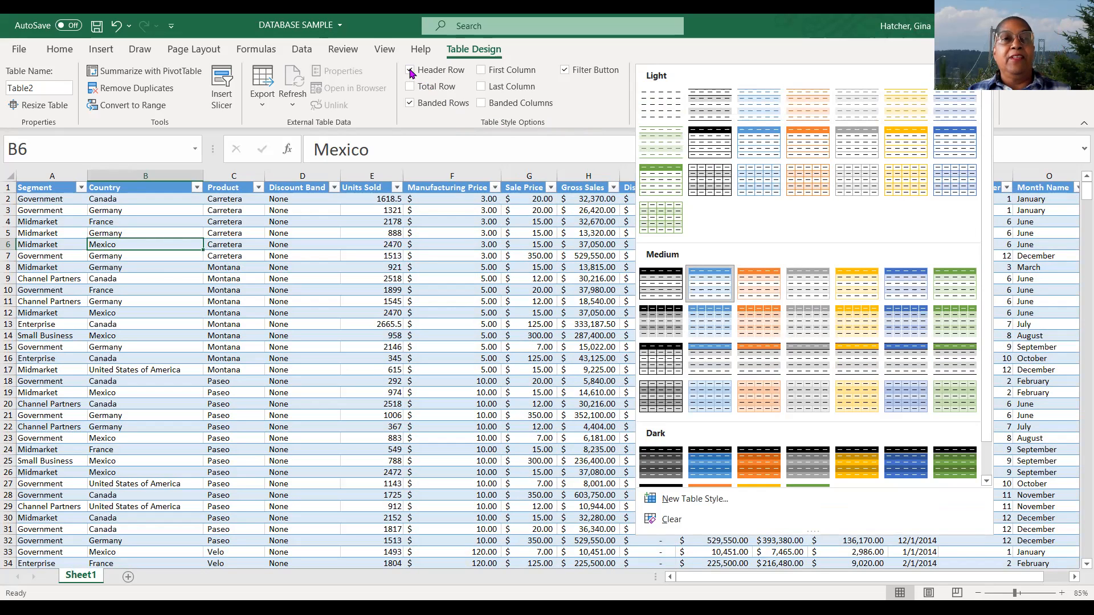
- Try the table without its header row and without banded rows, restoring each option
{"action": "left_click", "coordinate": [410, 71]}
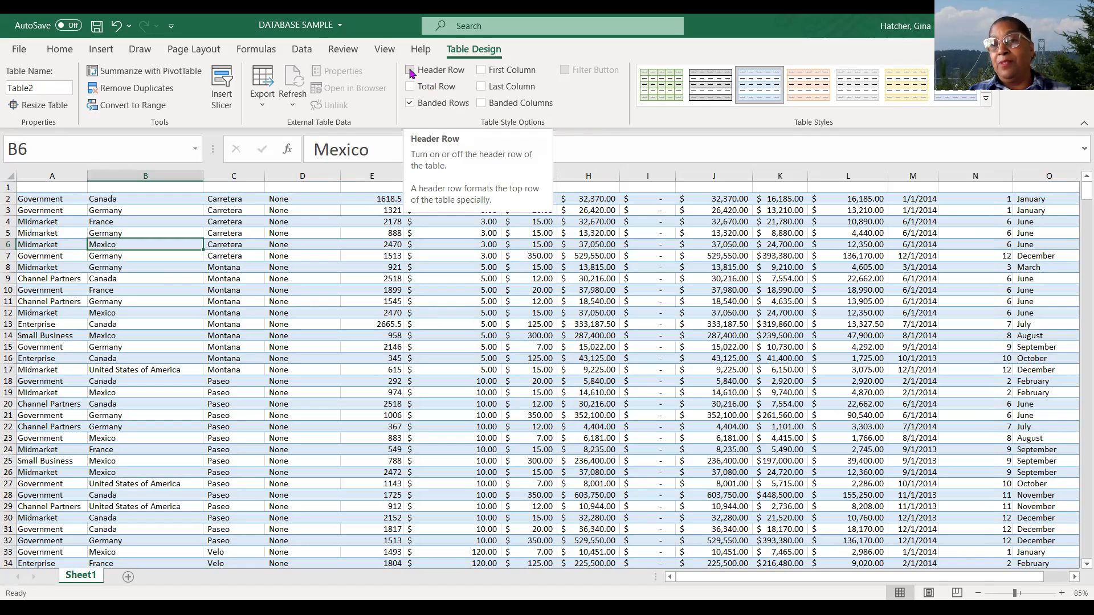
{"action": "left_click", "coordinate": [411, 71]}
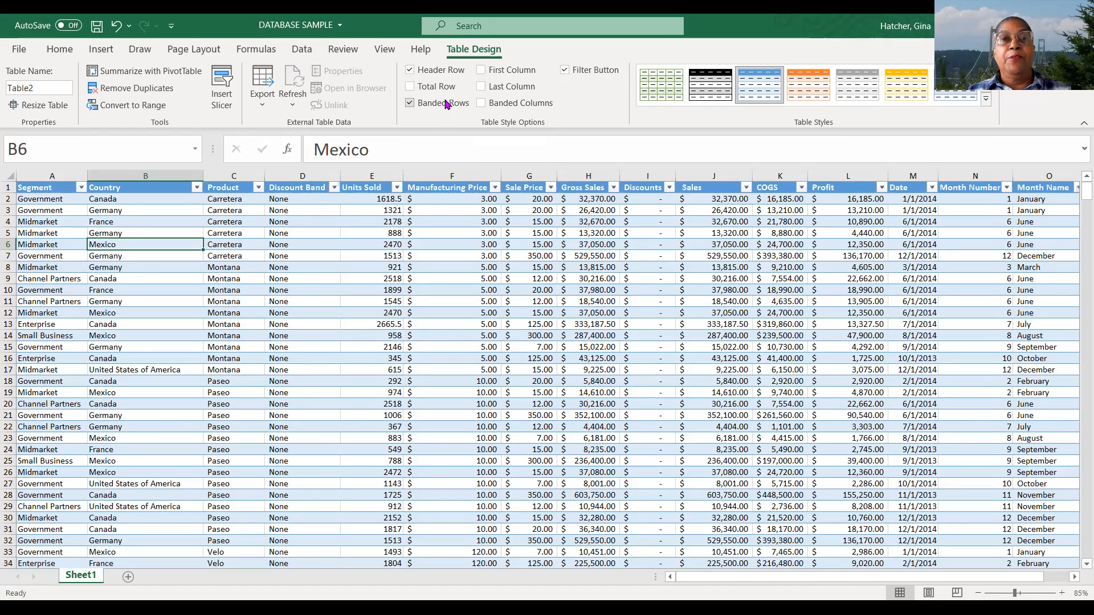
{"action": "left_click", "coordinate": [410, 104]}
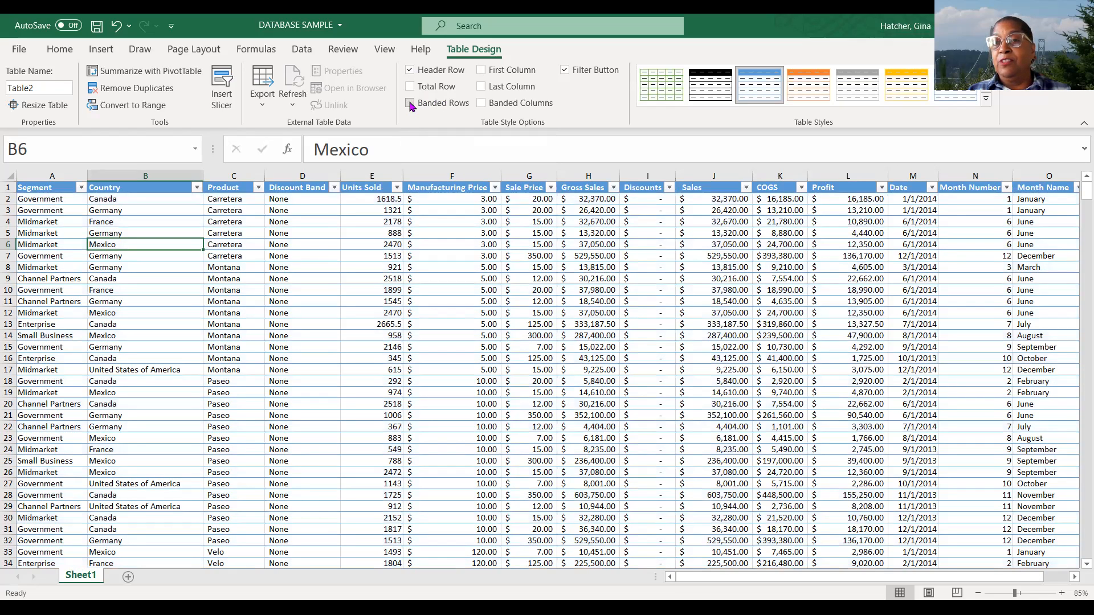
{"action": "left_click", "coordinate": [410, 104]}
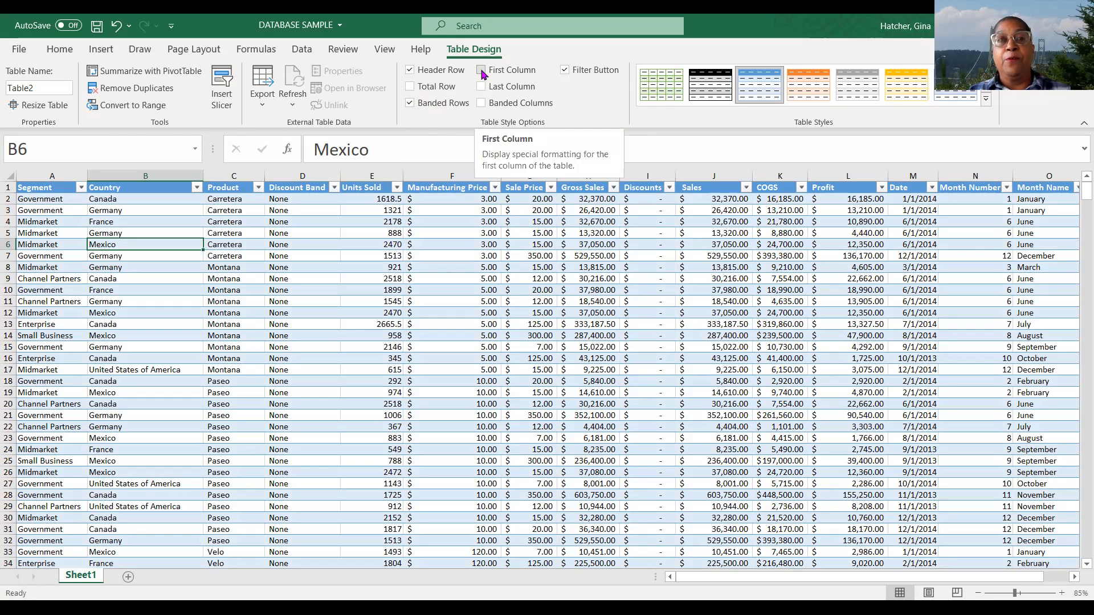
- Try special first-column formatting and banded columns on the table, switching each option off again
{"action": "left_click", "coordinate": [482, 71]}
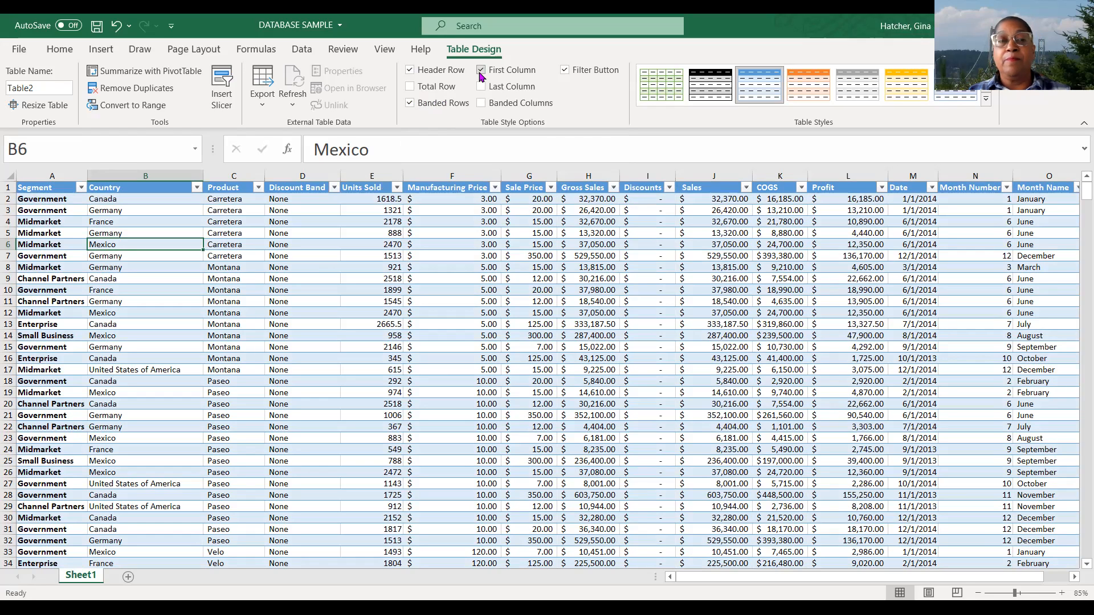
{"action": "left_click", "coordinate": [480, 71]}
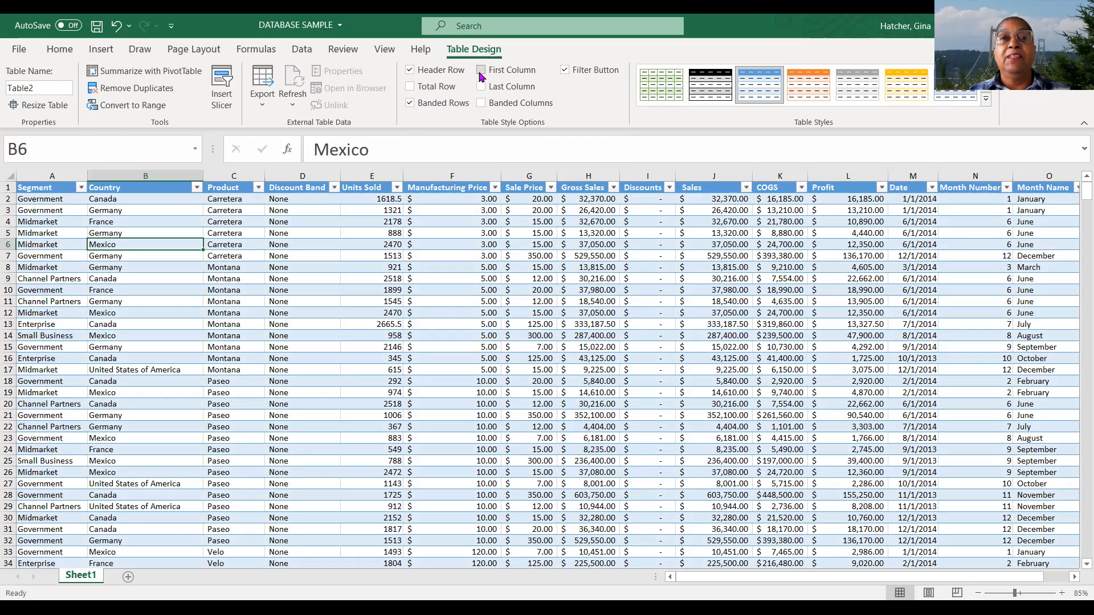
{"action": "left_click", "coordinate": [483, 103]}
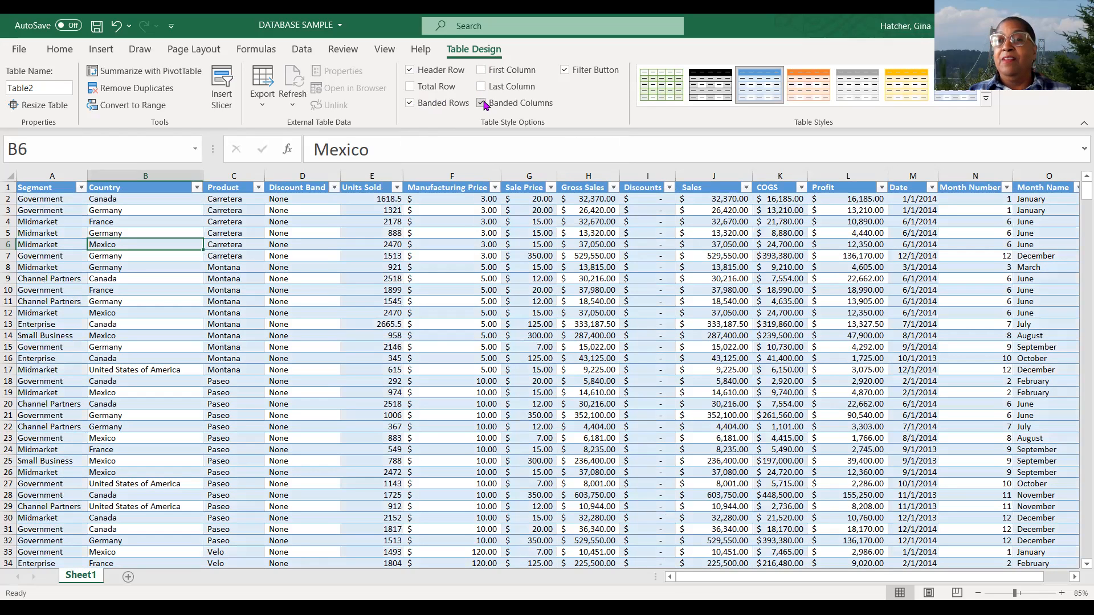
{"action": "left_click", "coordinate": [483, 103]}
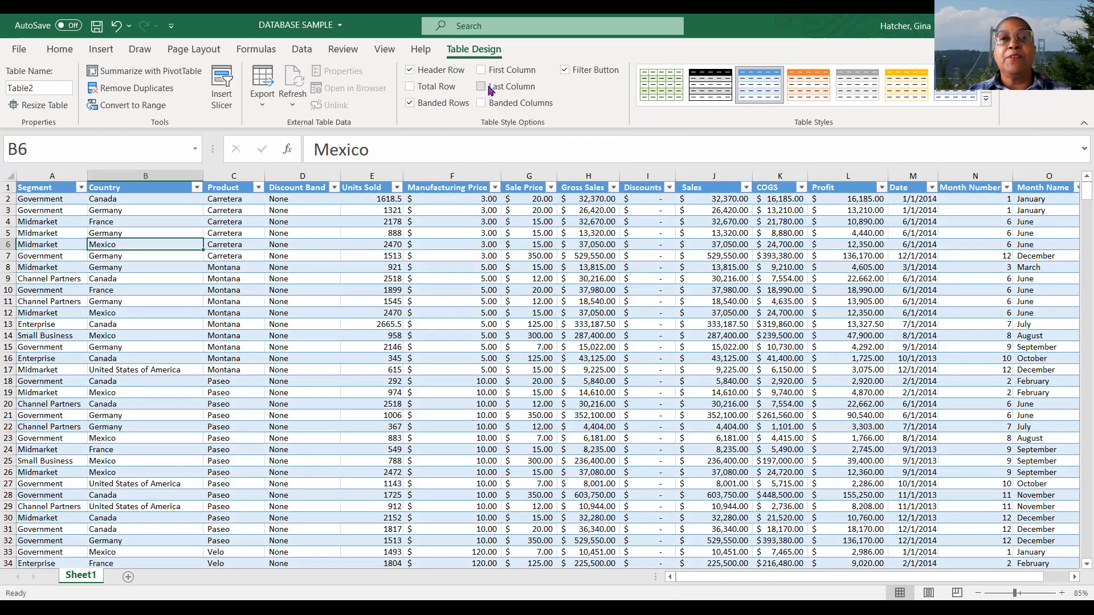
- Hide the filter buttons in the table's header row
{"action": "left_click", "coordinate": [565, 73]}
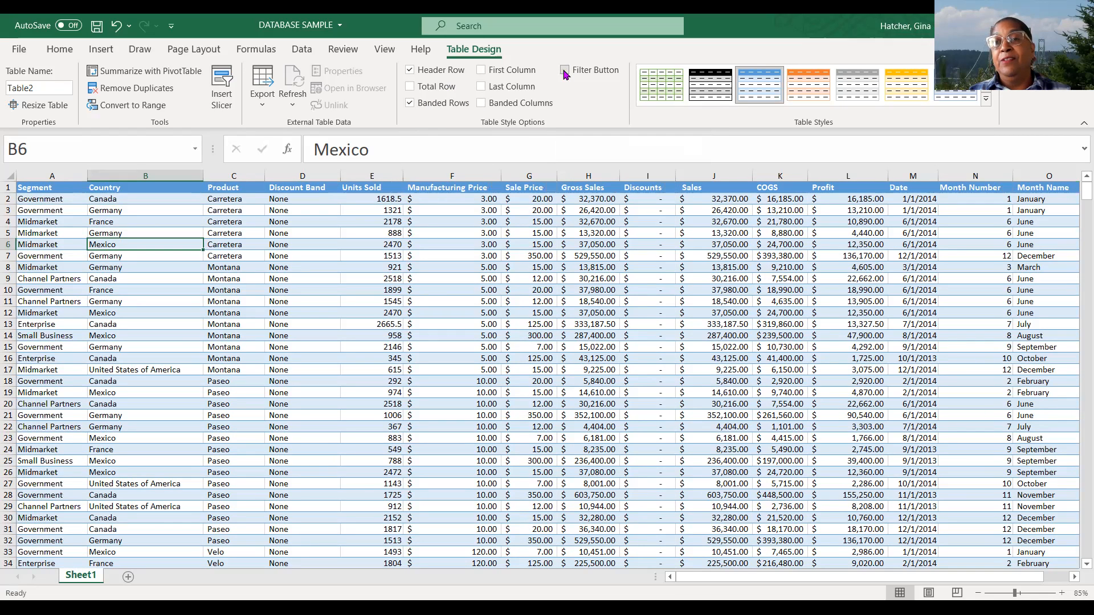
- Show the filter buttons in the table's header row again and convert the table to a normal range
{"action": "left_click", "coordinate": [565, 73]}
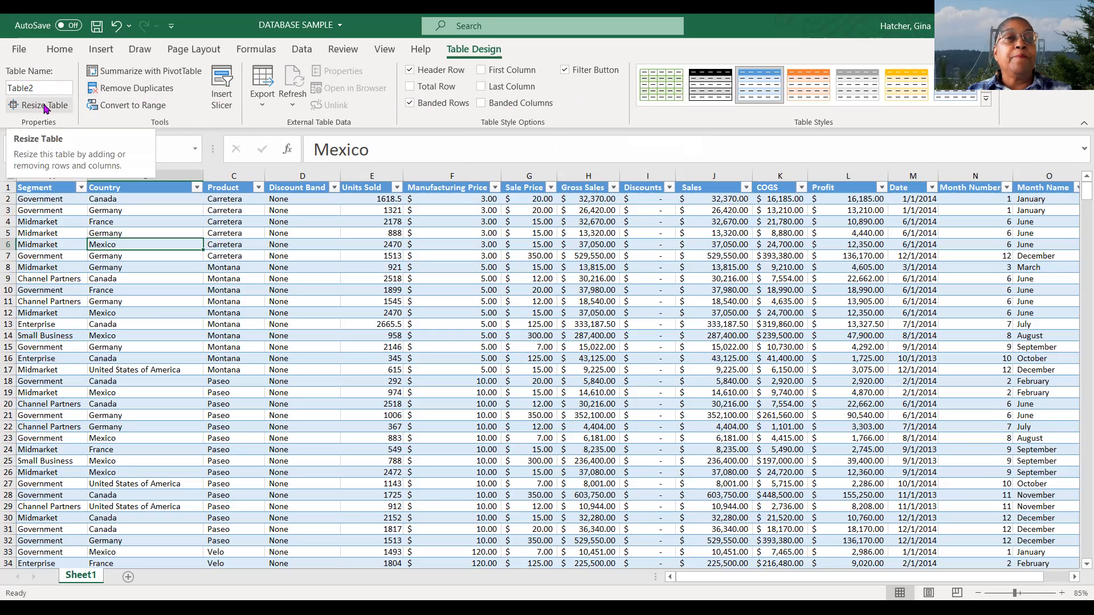
{"action": "left_click", "coordinate": [129, 107]}
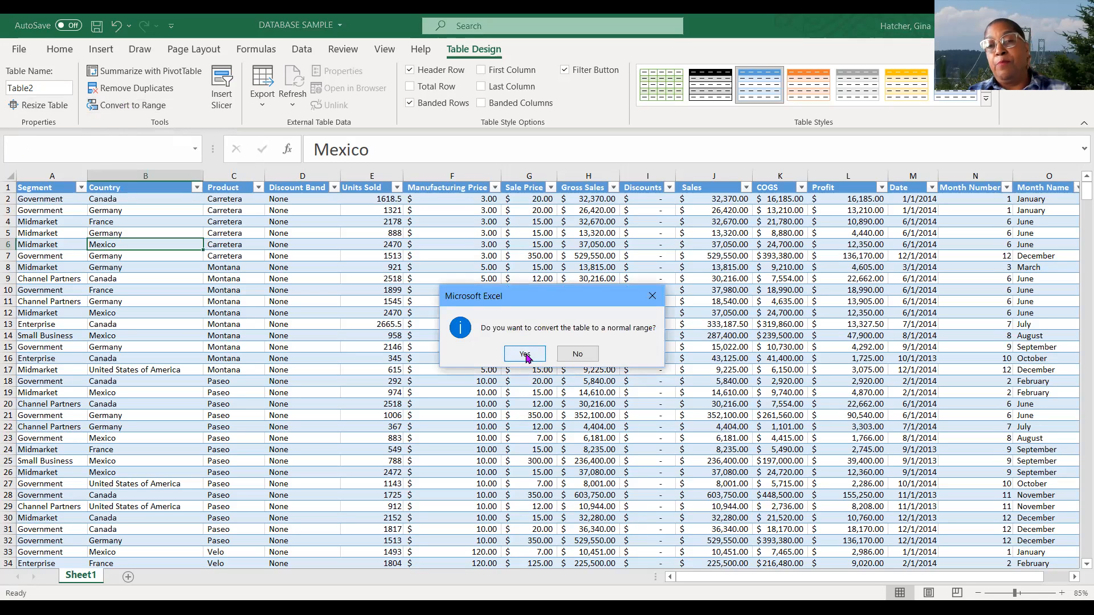
{"action": "left_click", "coordinate": [525, 355]}
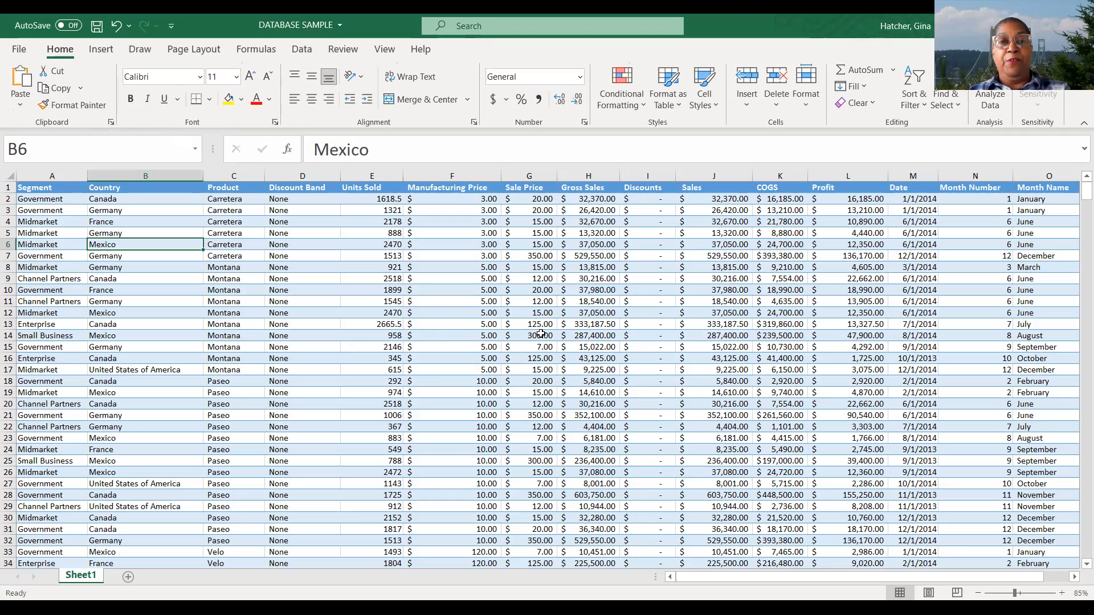
- Examine how the column headings behave while moving down and up through the converted range
{"action": "scroll", "coordinate": [414, 300], "scroll_direction": "down", "scroll_amount": 2}
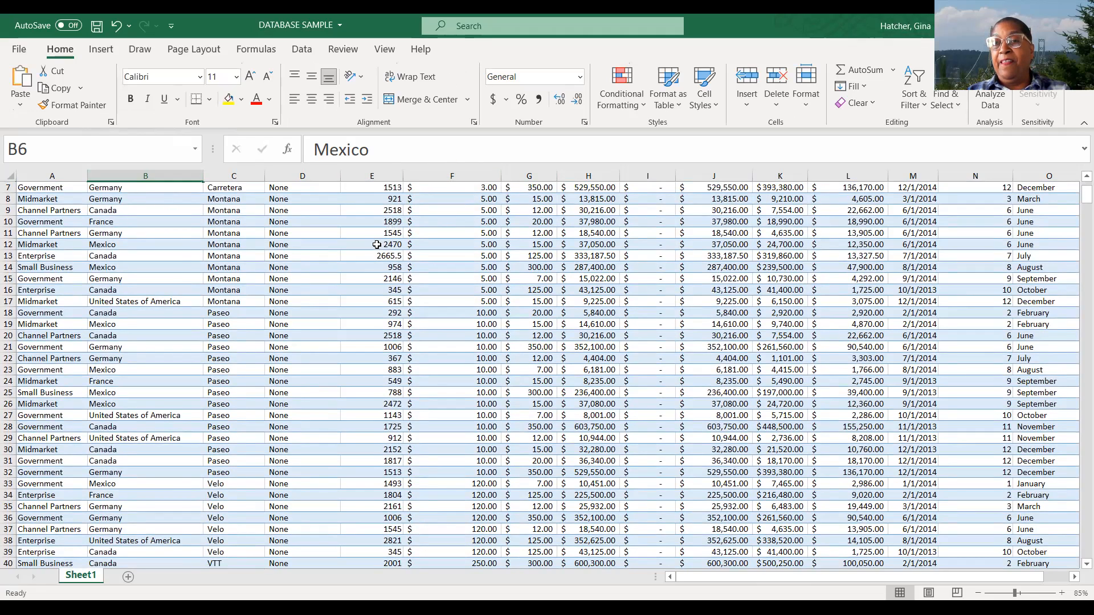
{"action": "scroll", "coordinate": [390, 228], "scroll_direction": "up", "scroll_amount": 2}
{"action": "scroll", "coordinate": [387, 229], "scroll_direction": "down", "scroll_amount": 1}
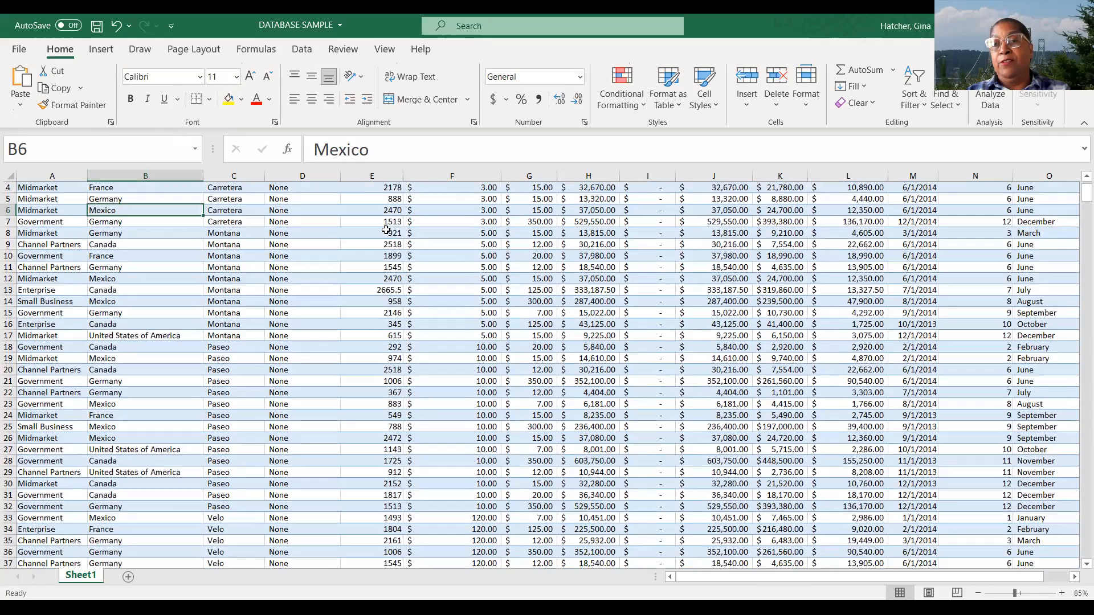
{"action": "scroll", "coordinate": [387, 231], "scroll_direction": "up", "scroll_amount": 1}
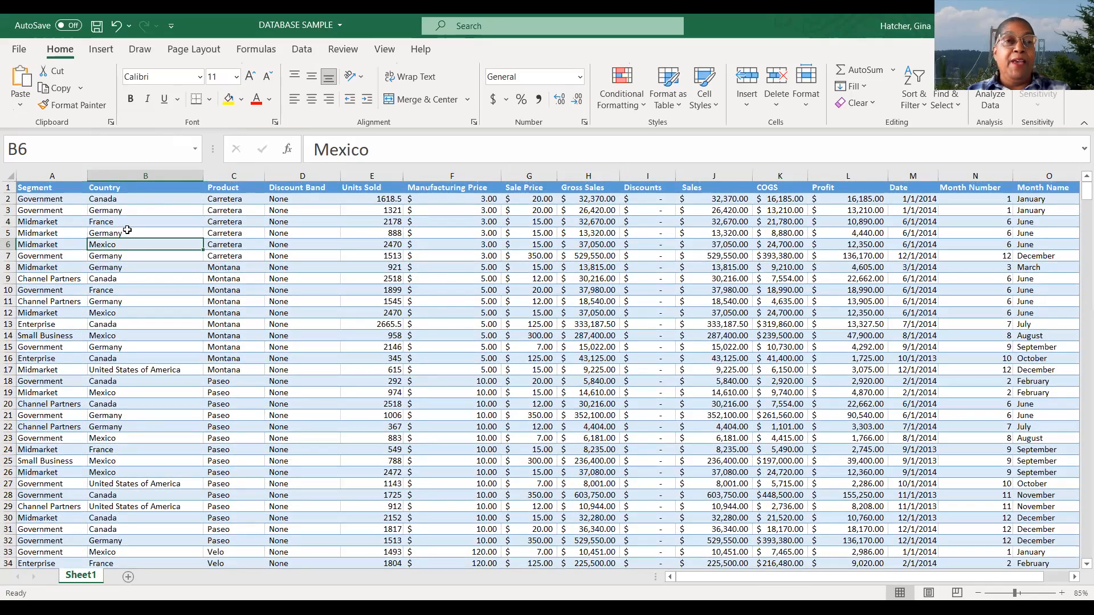
{"action": "scroll", "coordinate": [349, 225], "scroll_direction": "down", "scroll_amount": 3}
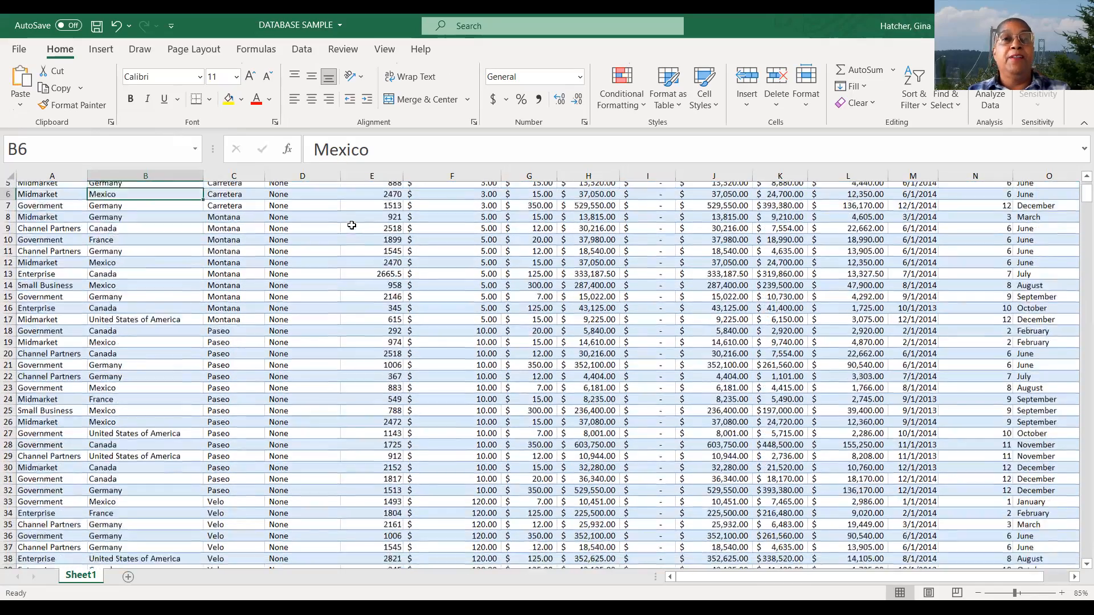
{"action": "scroll", "coordinate": [346, 230], "scroll_direction": "up", "scroll_amount": 3}
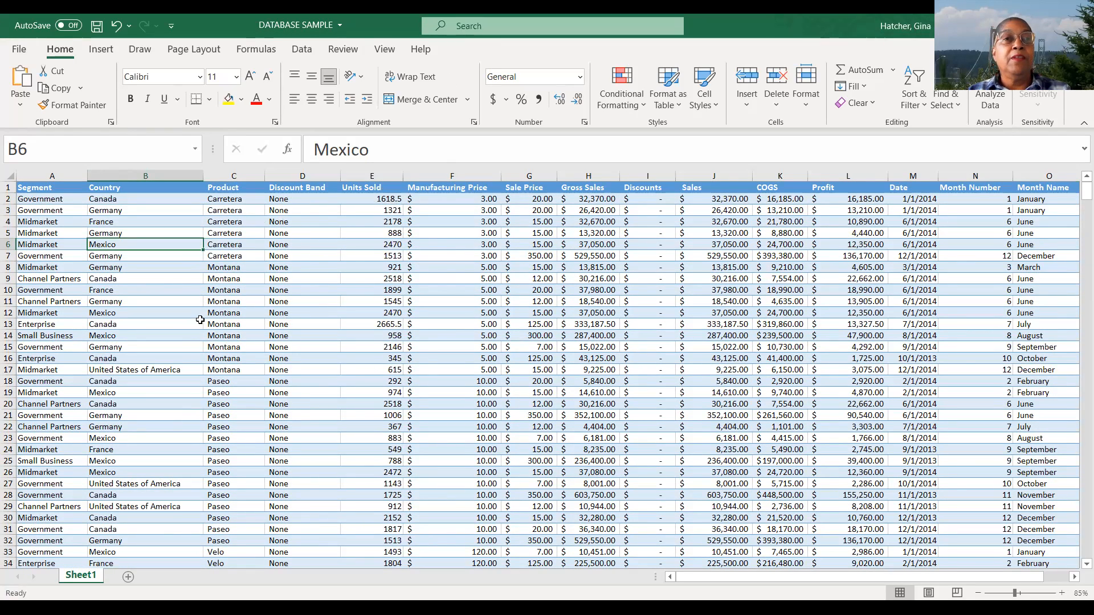
- Turn the whole data range A1:P701 back into a table with headers and clear the range selection
{"action": "left_click", "coordinate": [44, 190]}
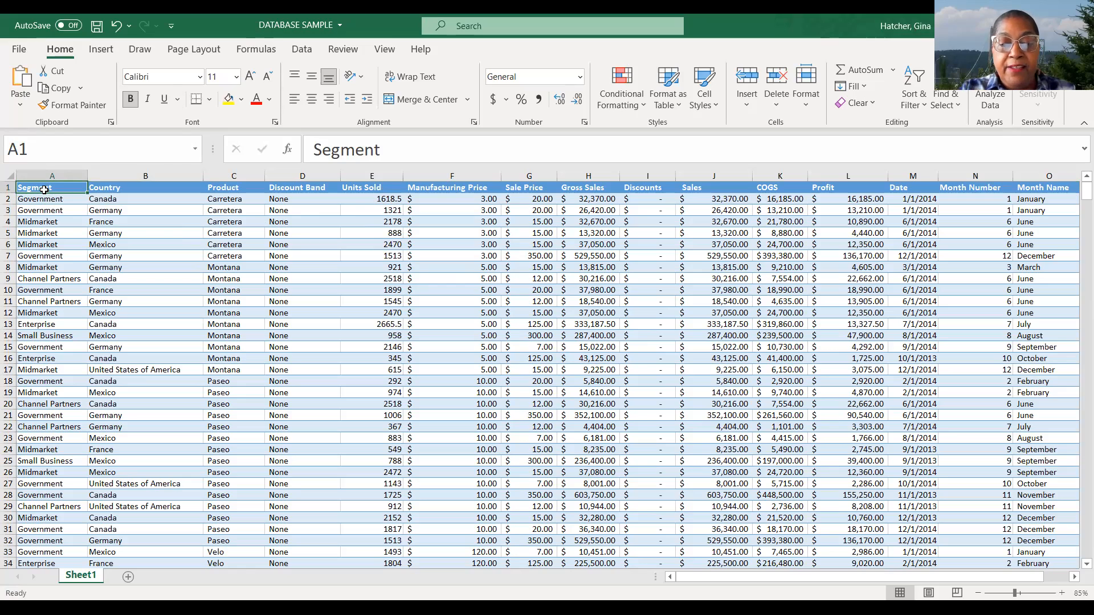
{"action": "key", "text": "ctrl+a"}
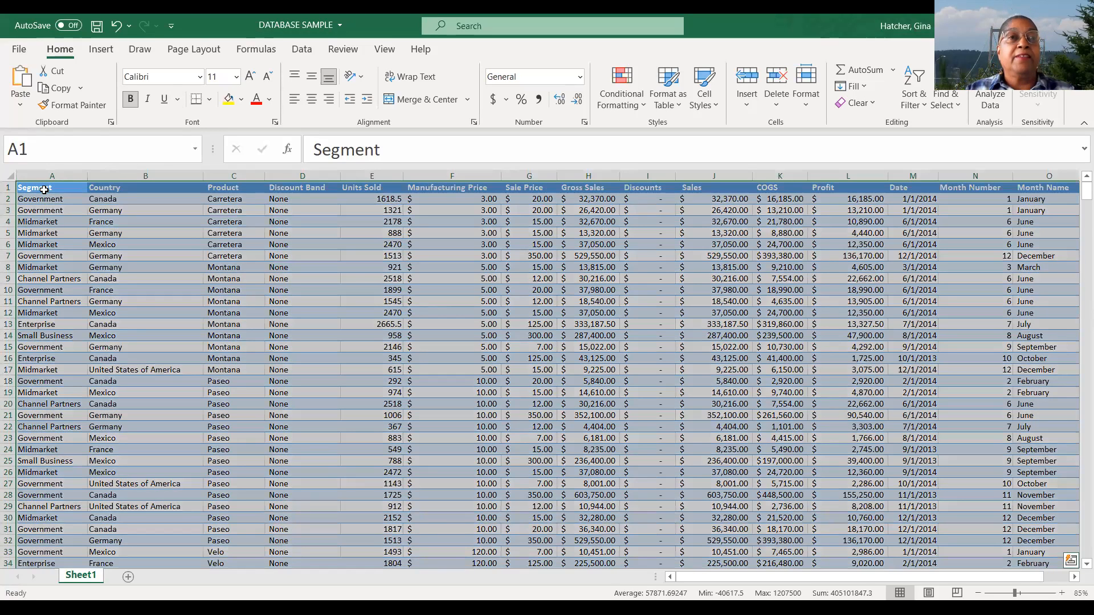
{"action": "left_click", "coordinate": [101, 49]}
{"action": "left_click", "coordinate": [123, 84]}
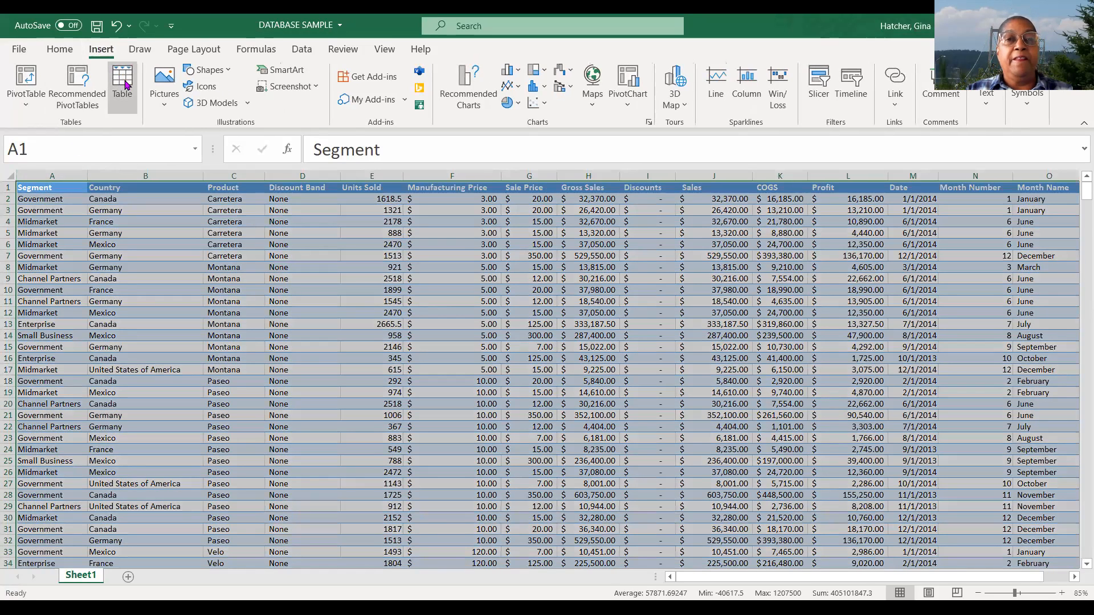
{"action": "left_click", "coordinate": [531, 308]}
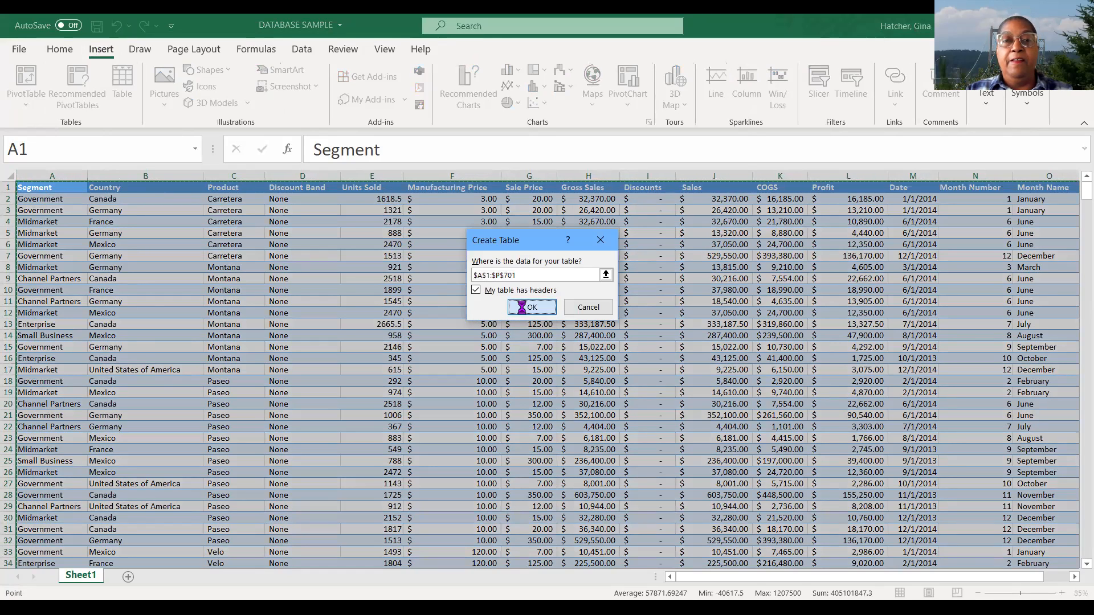
{"action": "left_click_drag", "start_coordinate": [342, 335], "coordinate": [332, 335]}
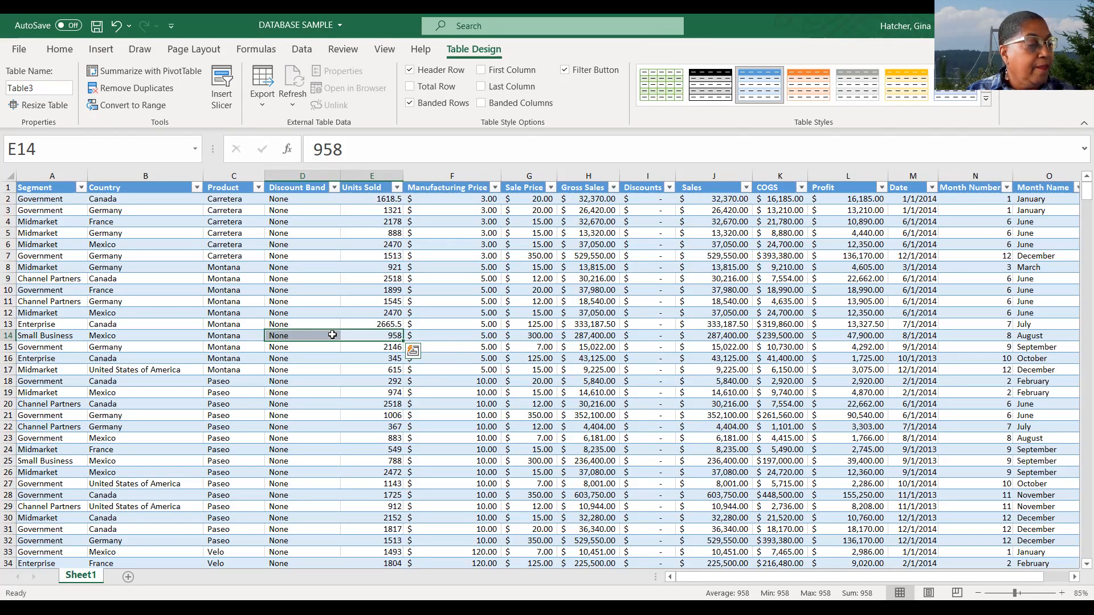
{"action": "left_click", "coordinate": [464, 145]}
{"action": "left_click", "coordinate": [445, 236]}
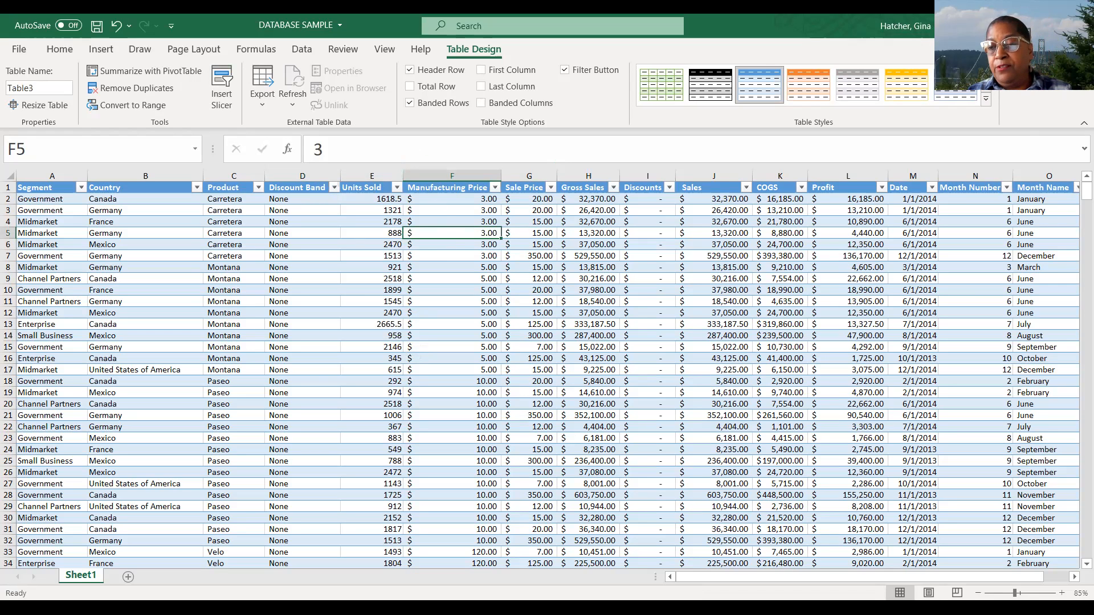
- Filter the Country column to show only Germany and United States of America
{"action": "left_click_drag", "start_coordinate": [1016, 594], "coordinate": [1022, 596]}
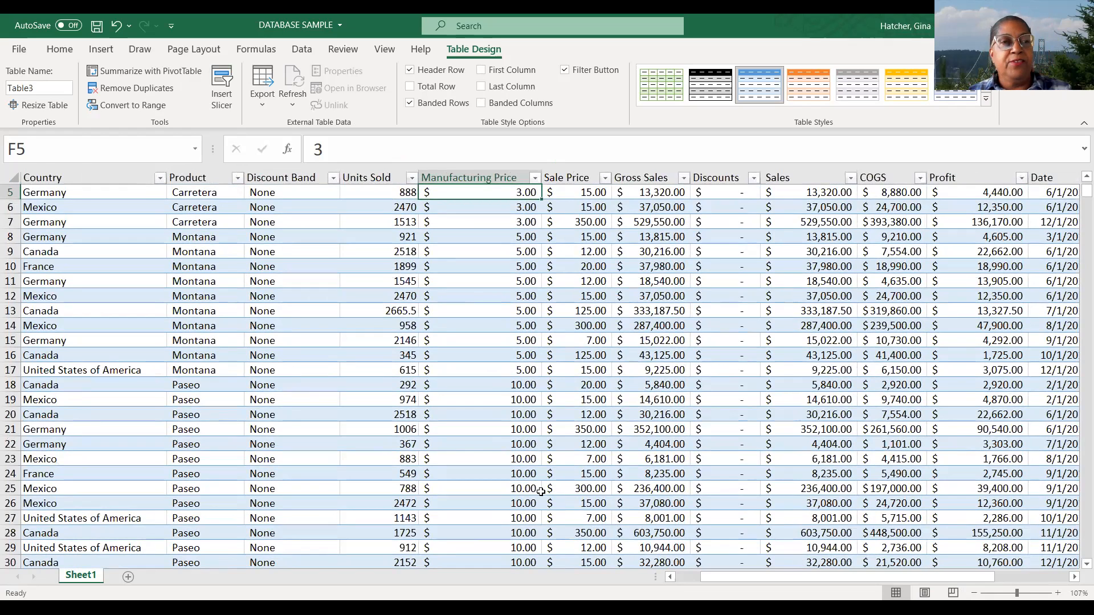
{"action": "scroll", "coordinate": [172, 208], "scroll_direction": "up", "scroll_amount": 2}
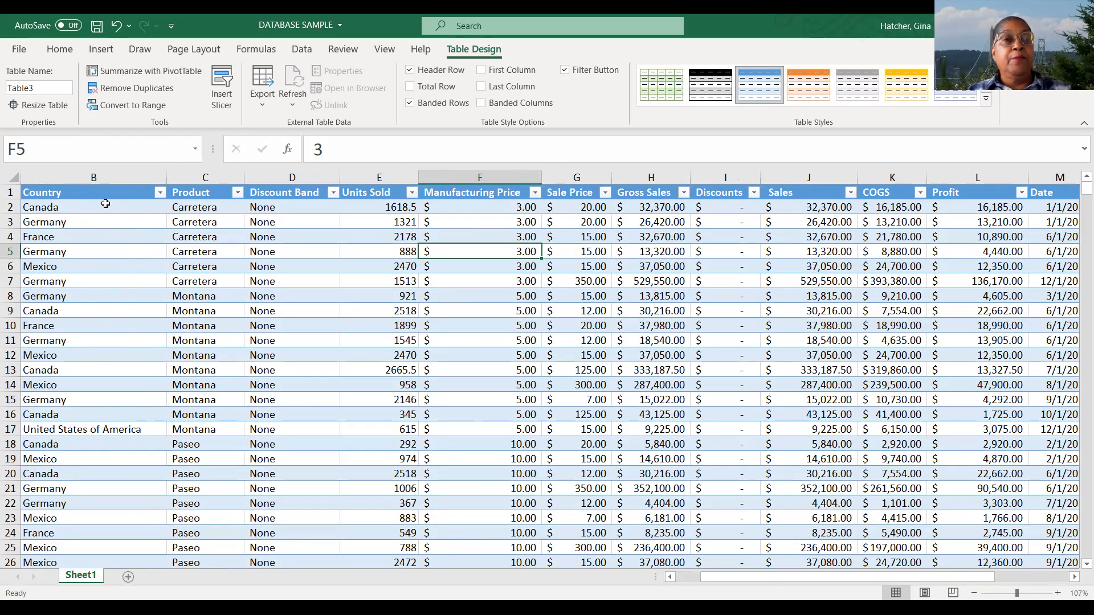
{"action": "left_click", "coordinate": [162, 193]}
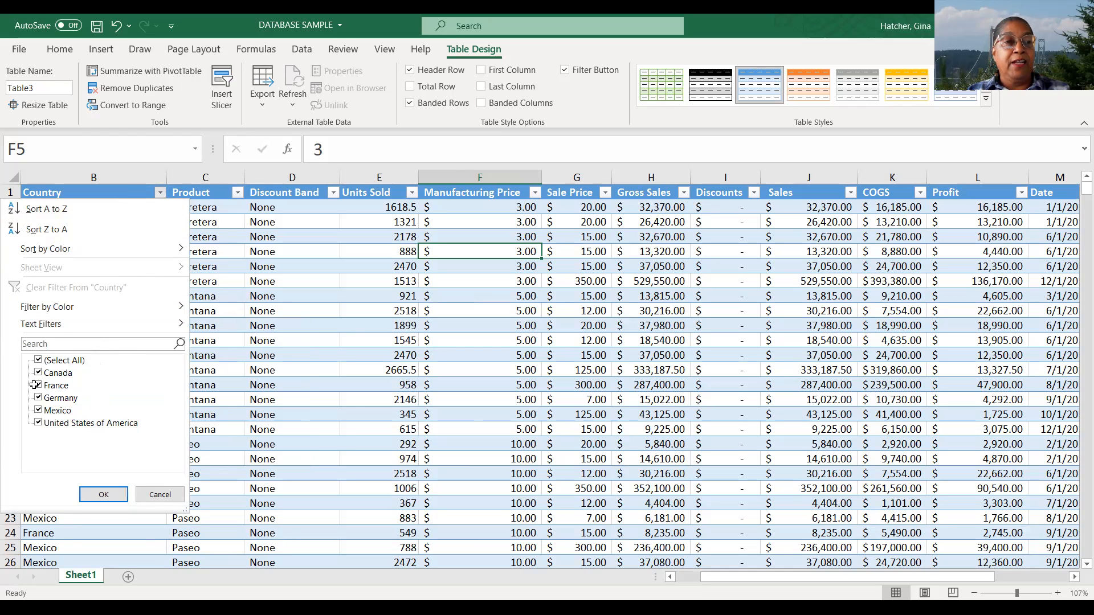
{"action": "key", "text": "Escape"}
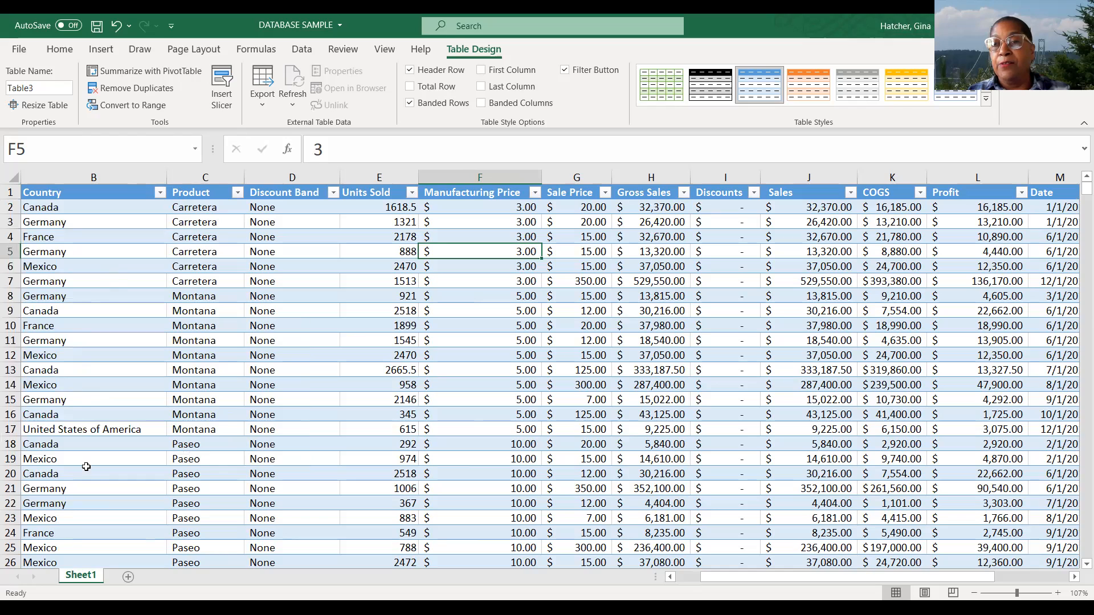
{"action": "left_click", "coordinate": [160, 193]}
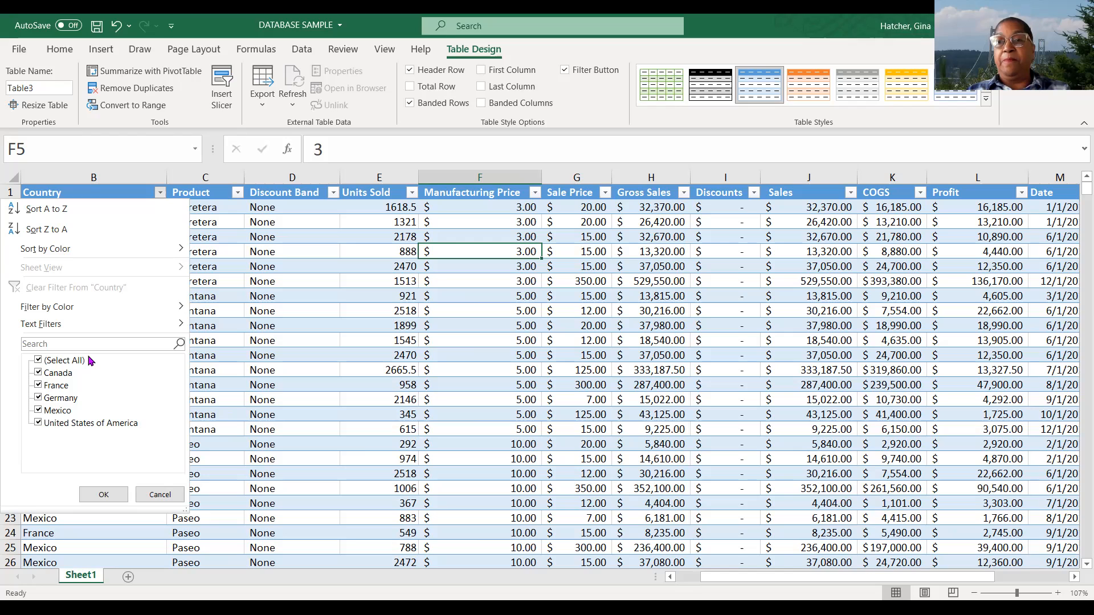
{"action": "left_click", "coordinate": [39, 361]}
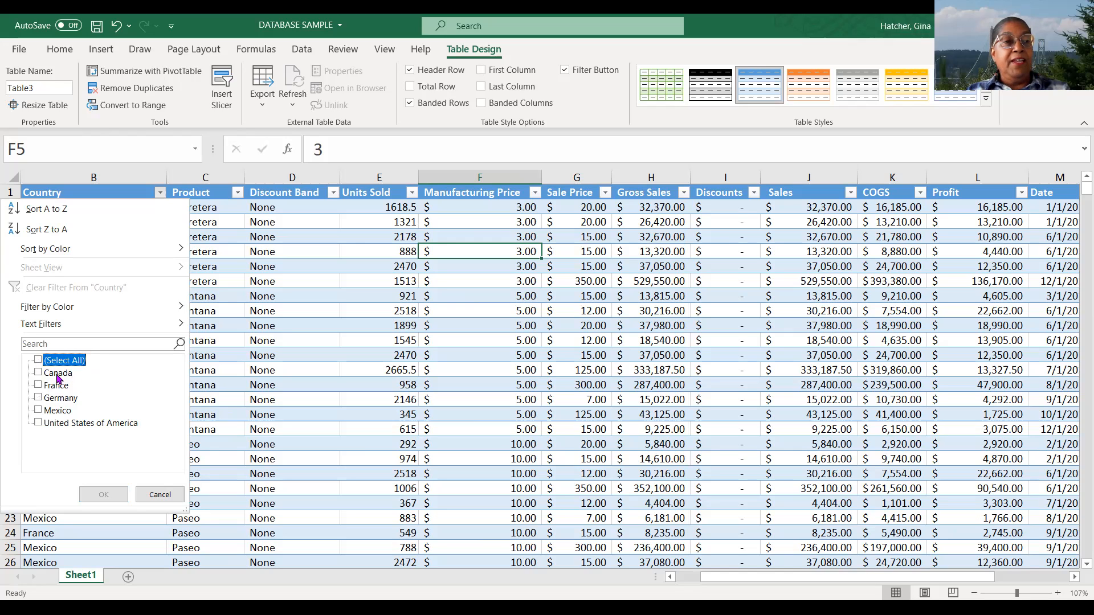
{"action": "left_click", "coordinate": [38, 422]}
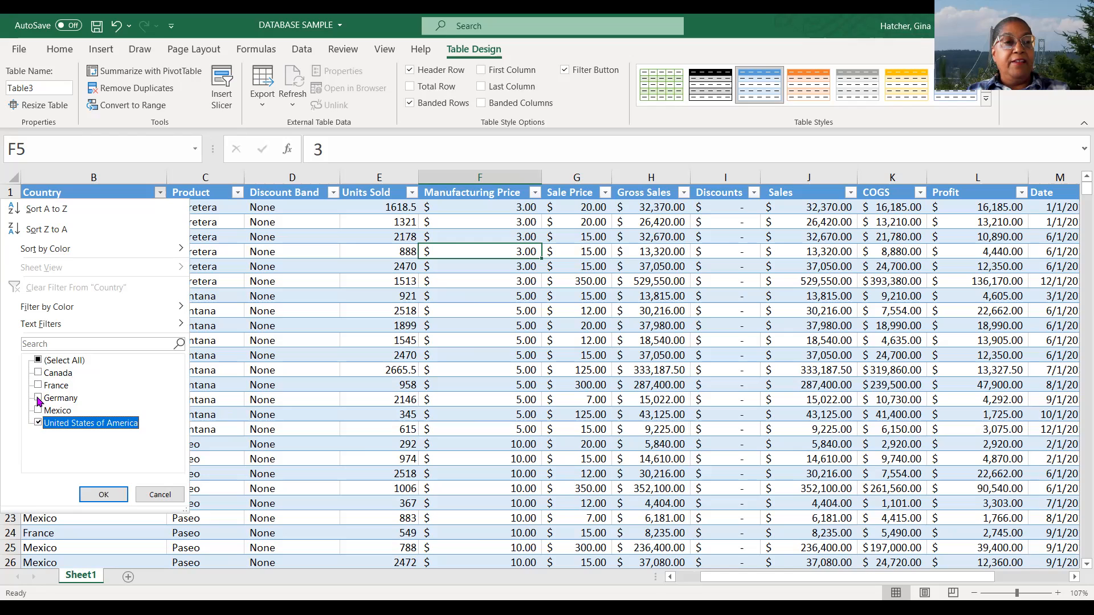
{"action": "left_click", "coordinate": [38, 398]}
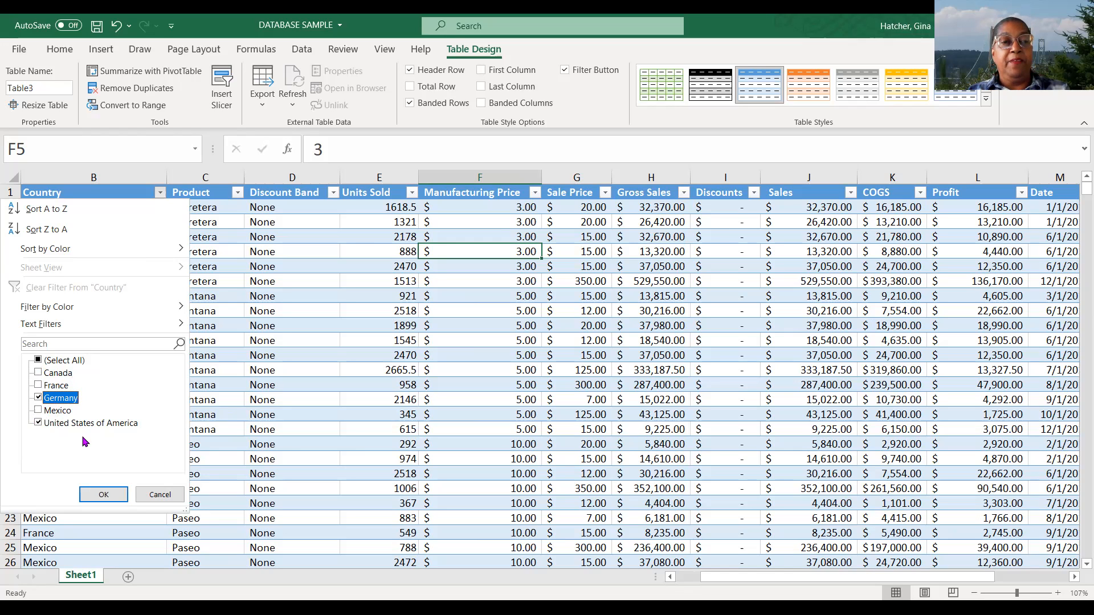
{"action": "left_click", "coordinate": [104, 496]}
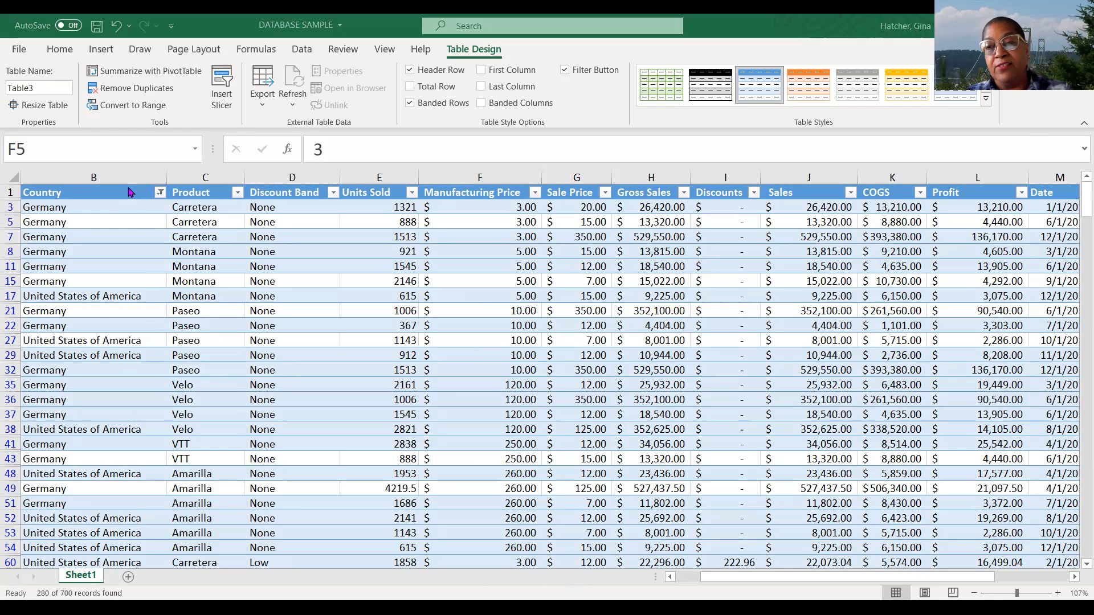
- Sort the filtered table by Country from Z to A
{"action": "left_click", "coordinate": [160, 194]}
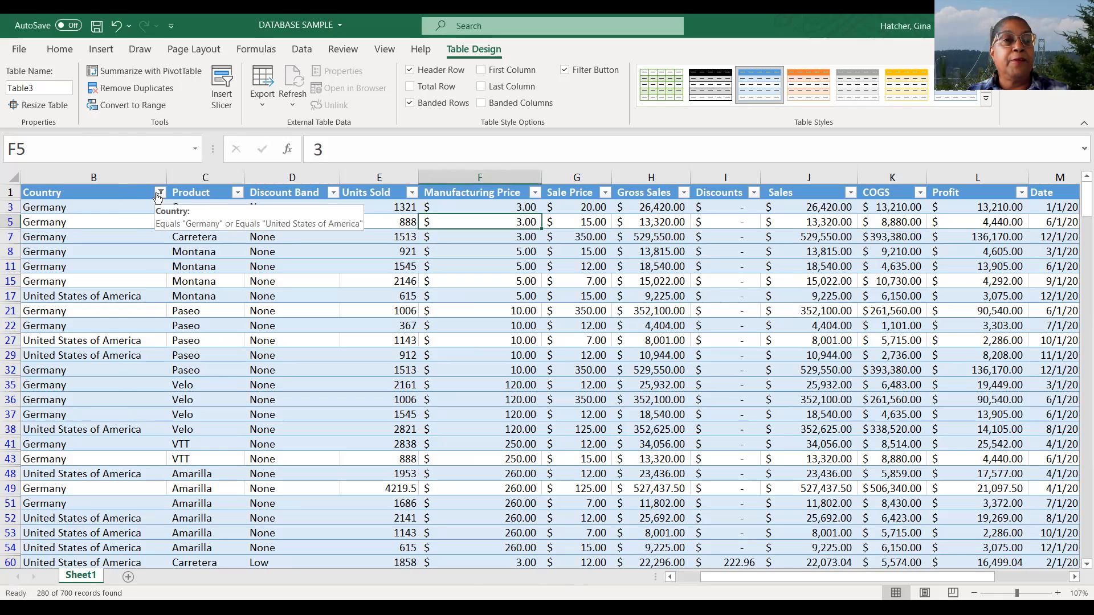
{"action": "left_click", "coordinate": [159, 194]}
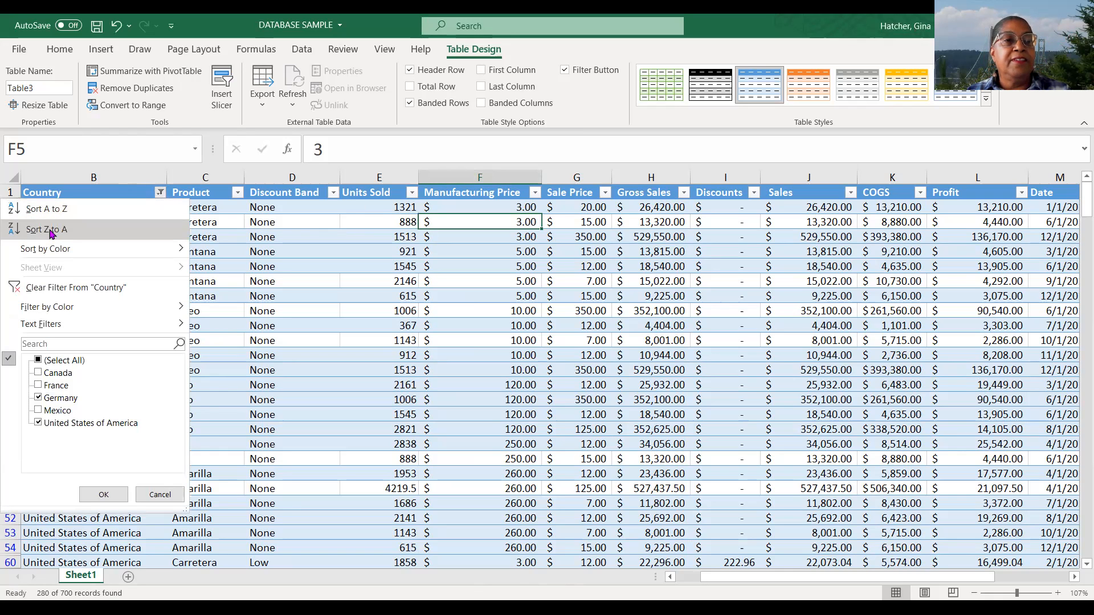
{"action": "left_click", "coordinate": [50, 230]}
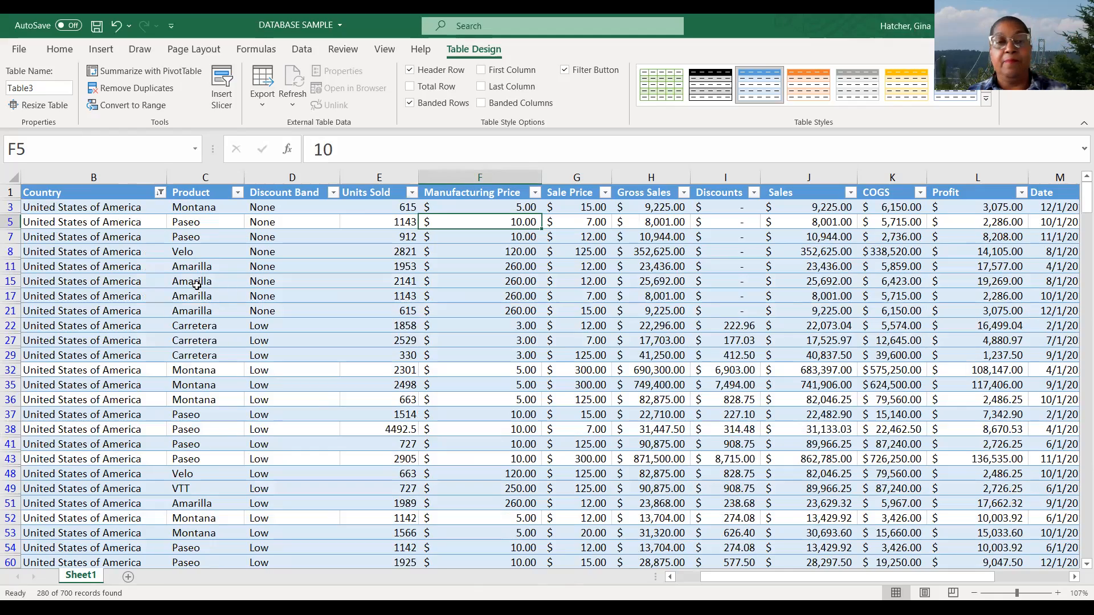
- Look through the filtered rows to check the order of the countries, returning to the first row
{"action": "scroll", "coordinate": [197, 285], "scroll_direction": "down", "scroll_amount": 12}
{"action": "scroll", "coordinate": [121, 308], "scroll_direction": "down", "scroll_amount": 20}
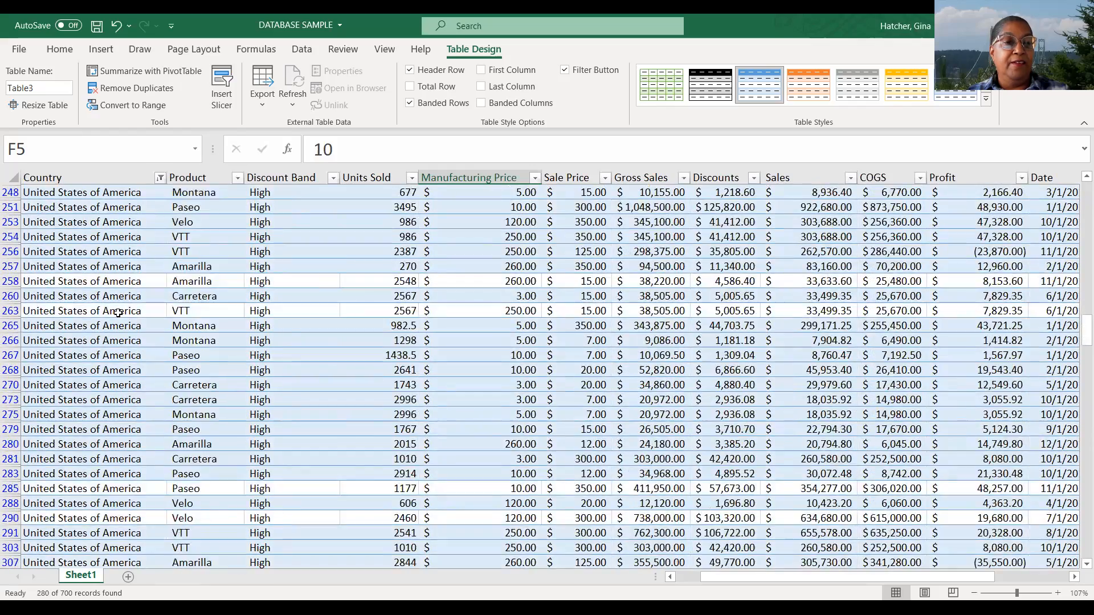
{"action": "scroll", "coordinate": [118, 313], "scroll_direction": "down", "scroll_amount": 12}
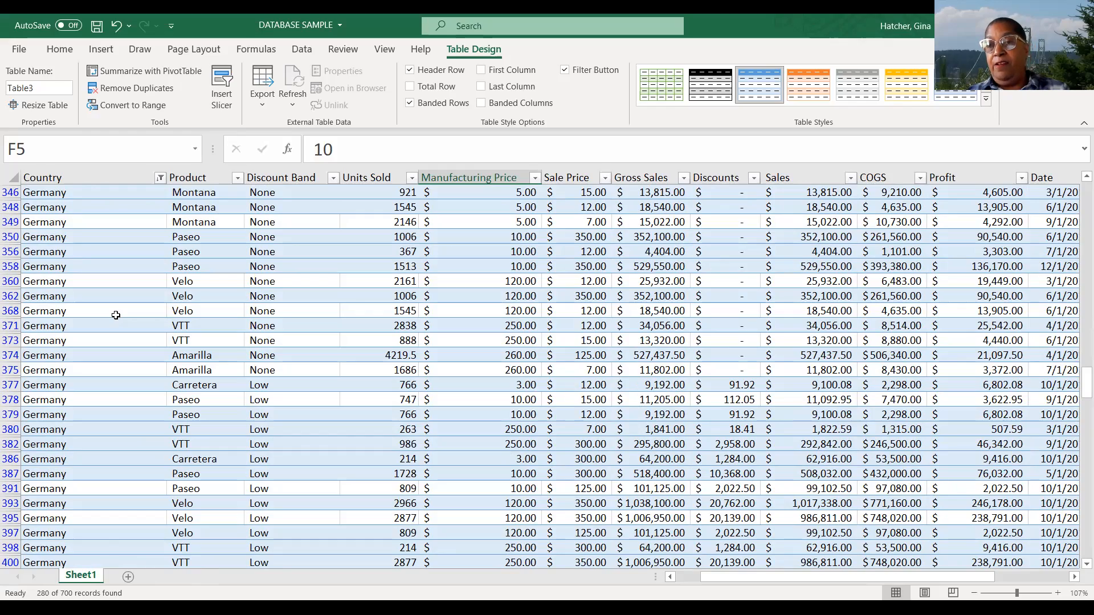
{"action": "scroll", "coordinate": [116, 316], "scroll_direction": "up", "scroll_amount": 11}
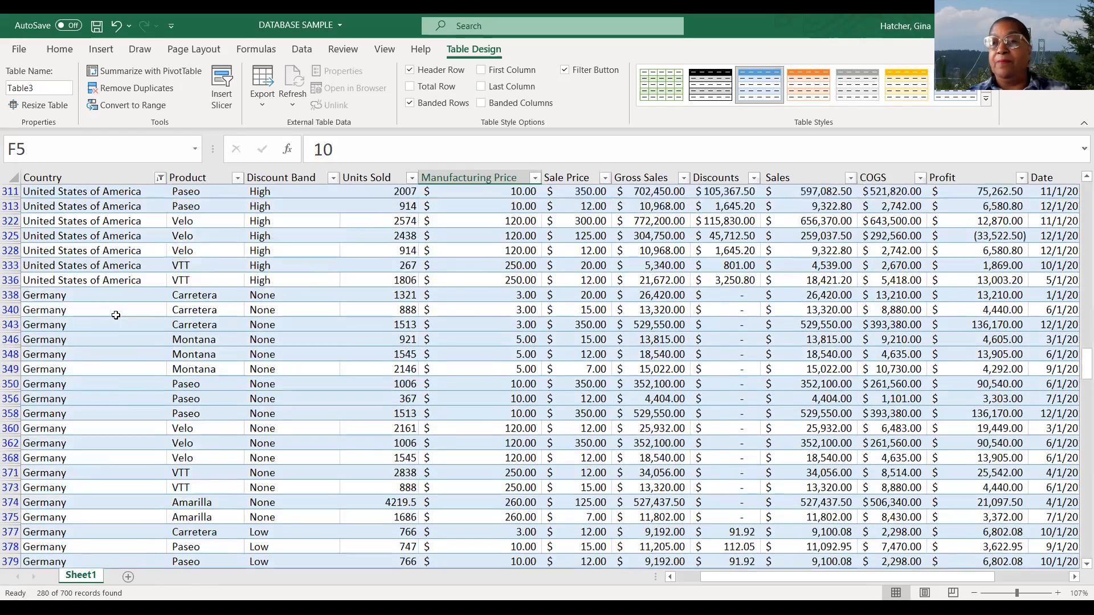
{"action": "scroll", "coordinate": [115, 316], "scroll_direction": "up", "scroll_amount": 15}
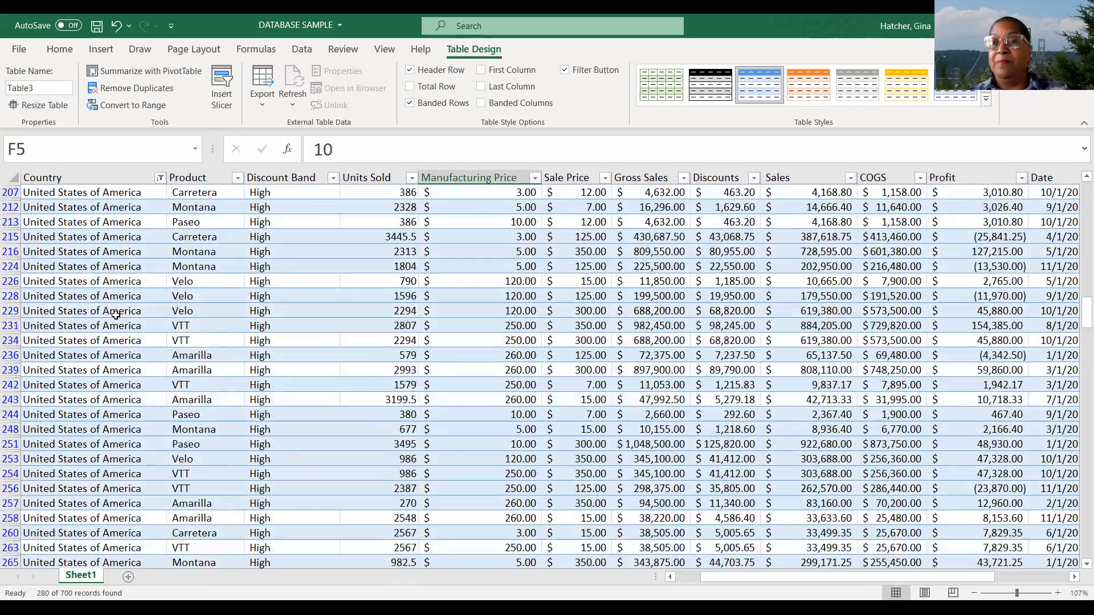
{"action": "scroll", "coordinate": [116, 315], "scroll_direction": "up", "scroll_amount": 15}
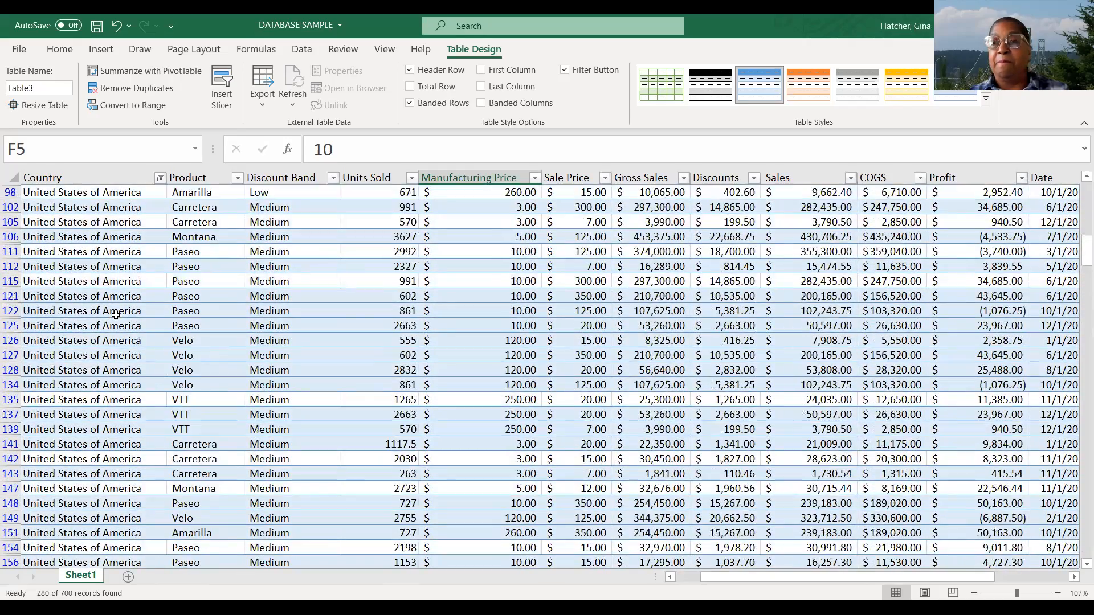
{"action": "scroll", "coordinate": [115, 315], "scroll_direction": "up", "scroll_amount": 15}
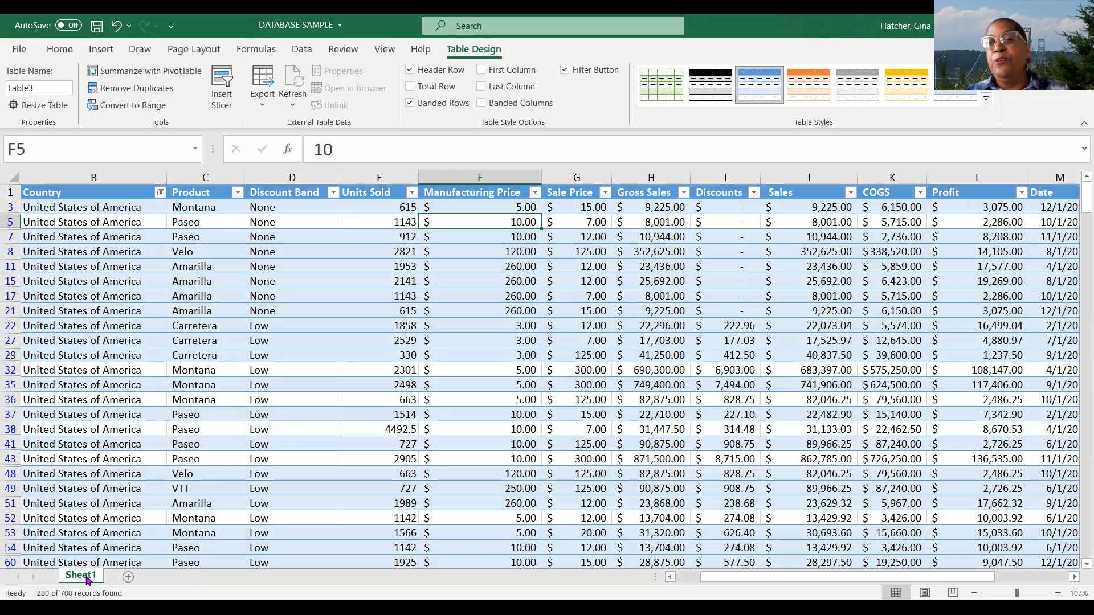
- Clear the filter from the Country column
{"action": "left_click", "coordinate": [161, 195]}
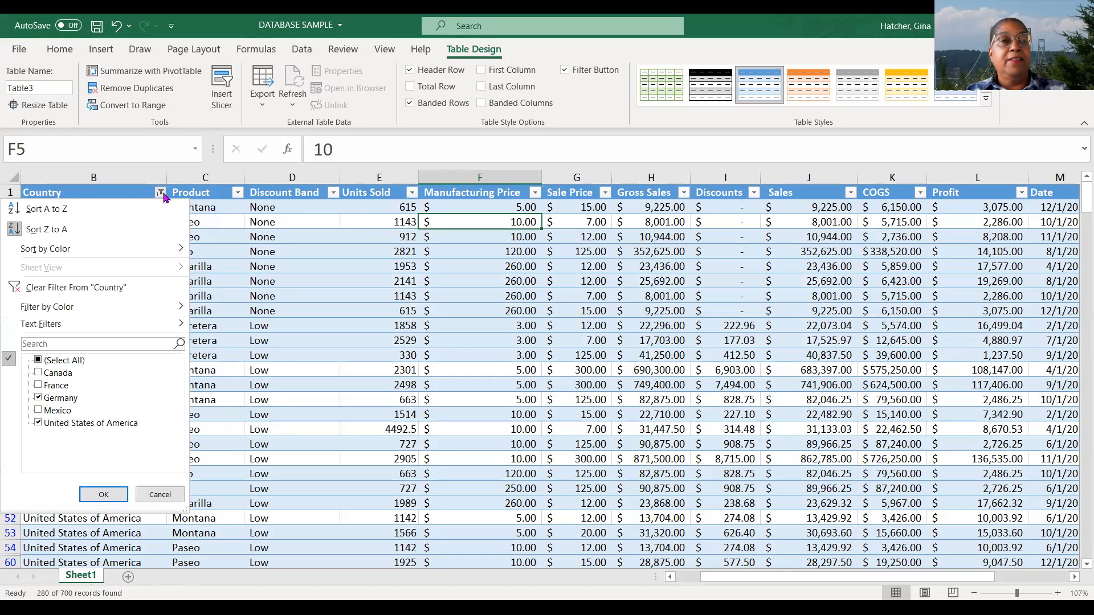
{"action": "left_click", "coordinate": [93, 290]}
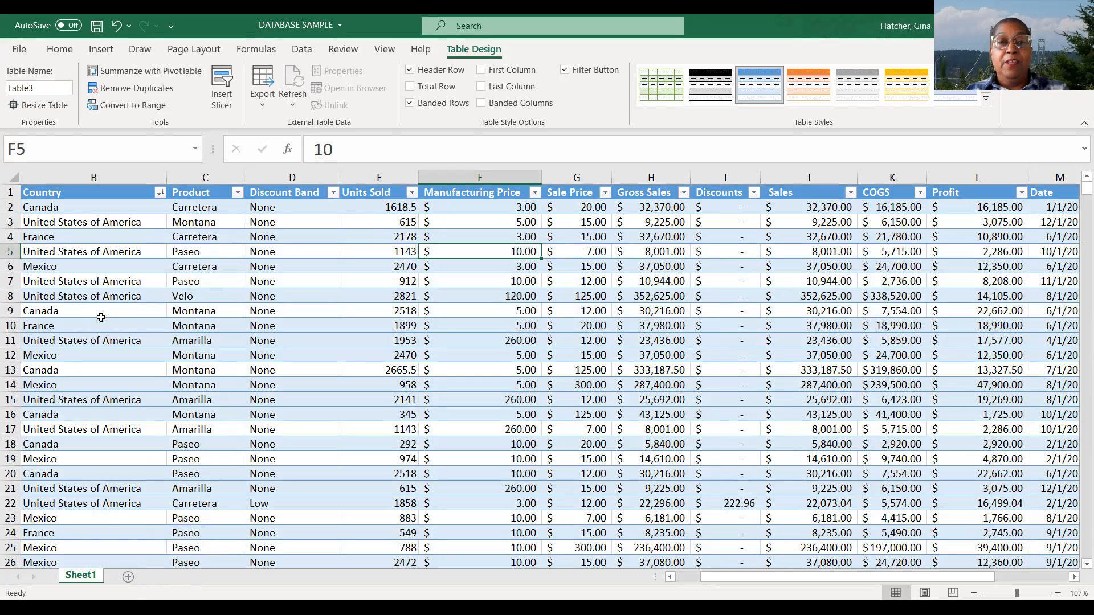
{"action": "scroll", "coordinate": [104, 276], "scroll_direction": "down", "scroll_amount": 1}
{"action": "scroll", "coordinate": [104, 275], "scroll_direction": "up", "scroll_amount": 1}
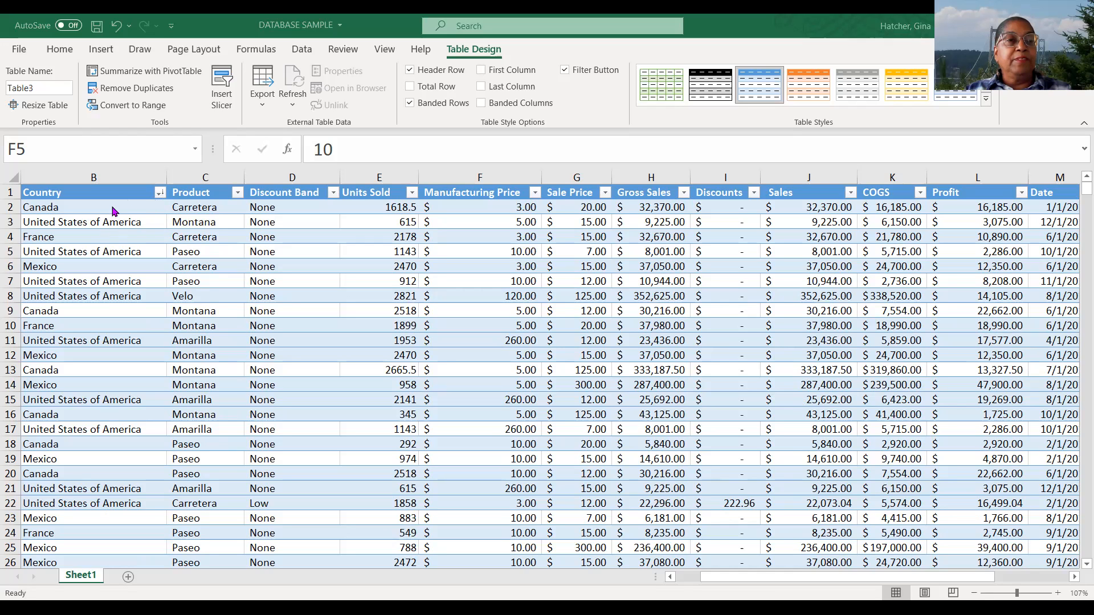
- Sort the whole table by Country from A to Z
{"action": "left_click", "coordinate": [160, 195]}
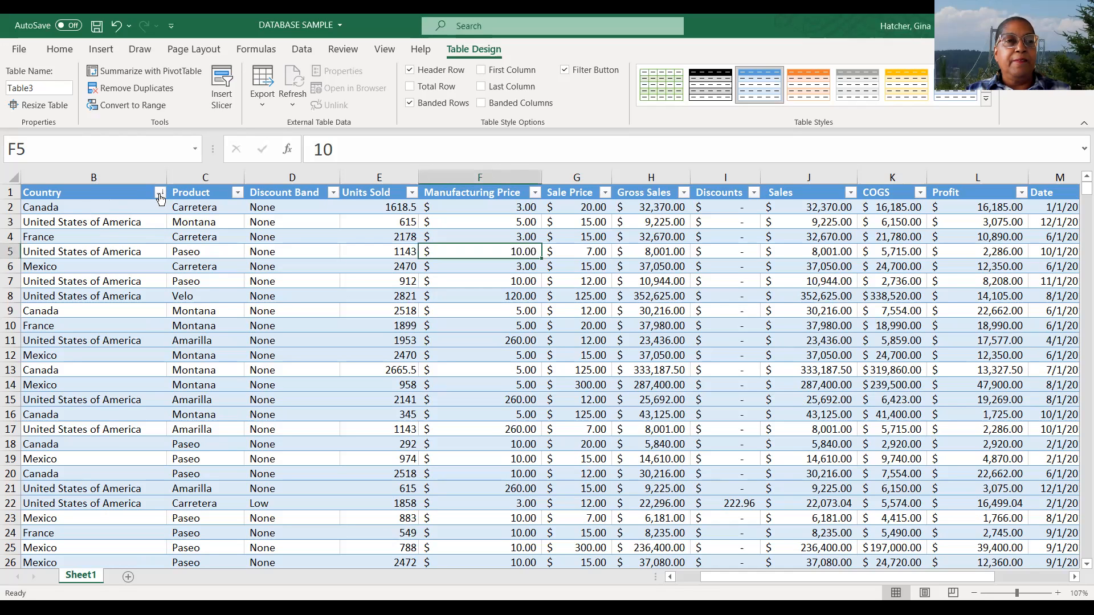
{"action": "left_click", "coordinate": [160, 193]}
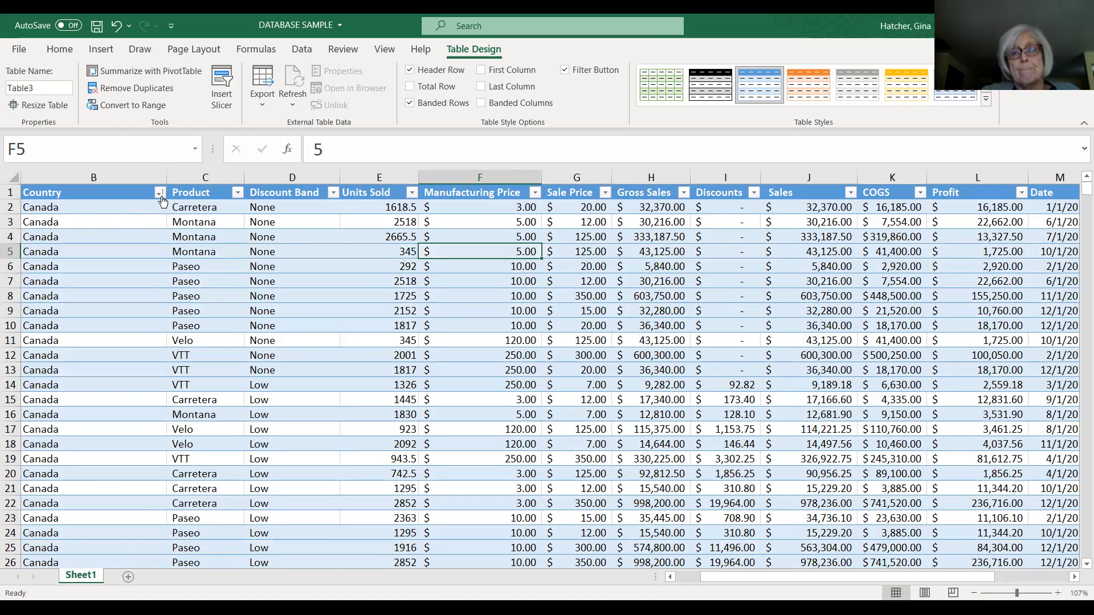
{"action": "scroll", "coordinate": [162, 202], "scroll_direction": "down", "scroll_amount": 3}
{"action": "scroll", "coordinate": [161, 202], "scroll_direction": "up", "scroll_amount": 3}
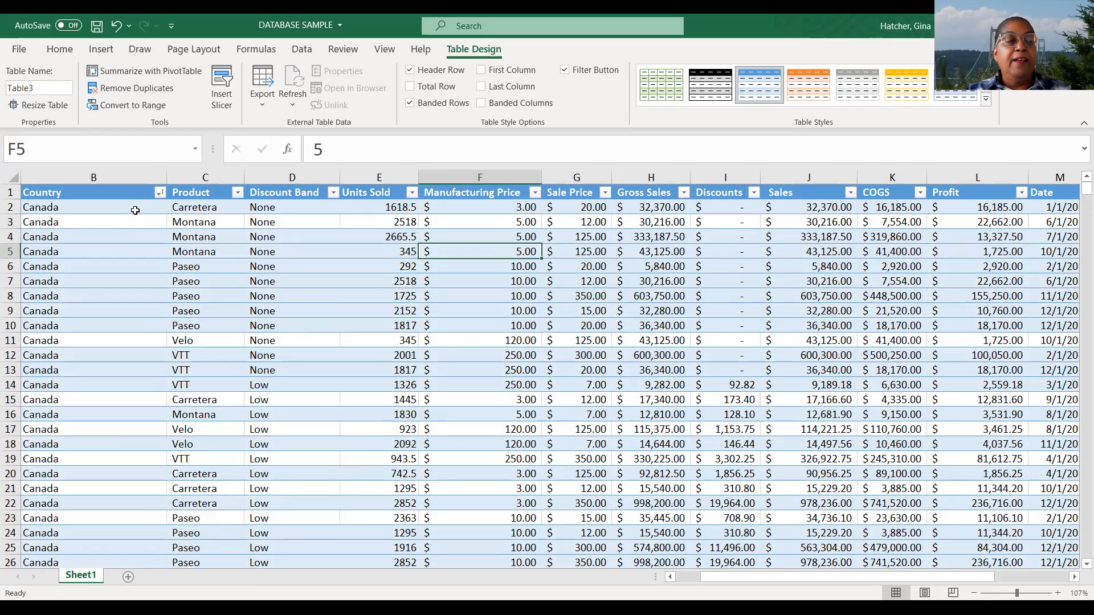
- Check which cell colours the Country column can be sorted by, leaving the sort order as it is
{"action": "left_click", "coordinate": [160, 193]}
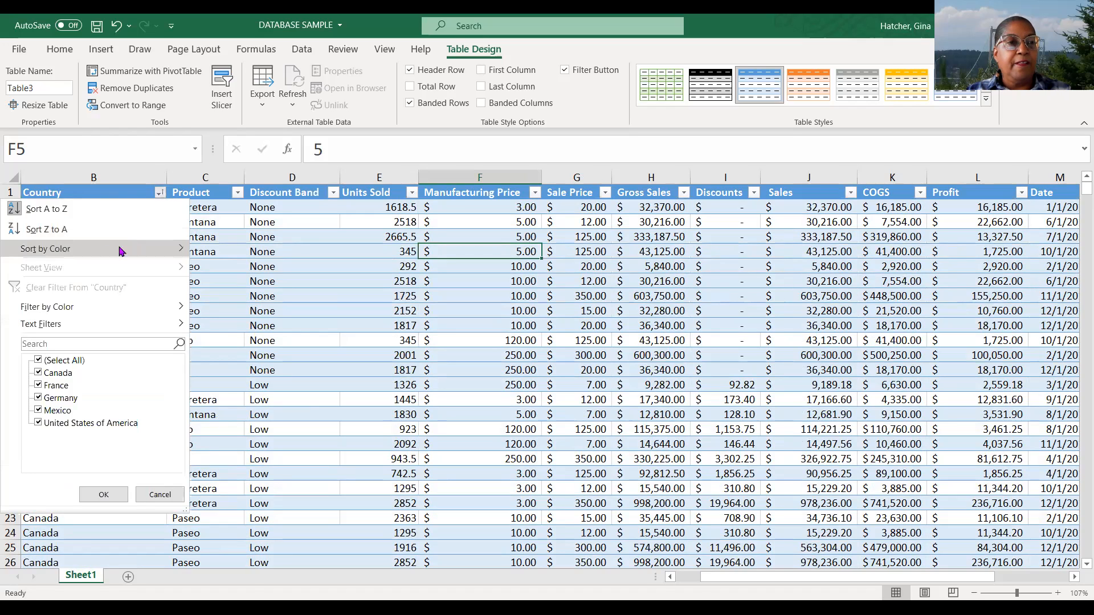
{"action": "left_click", "coordinate": [110, 250]}
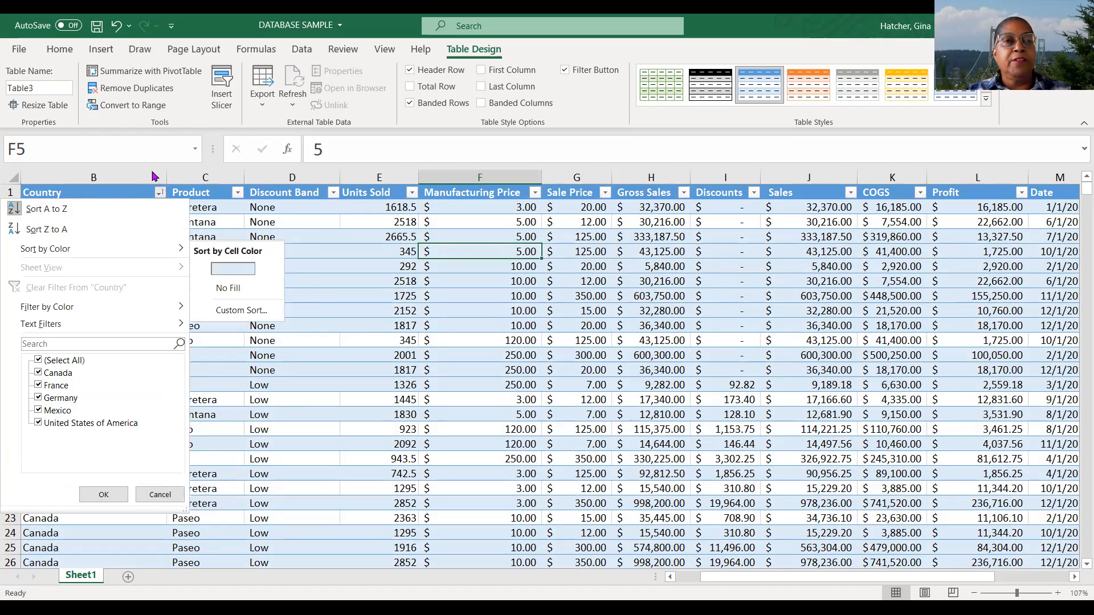
{"action": "key", "text": "Escape"}
{"action": "key", "text": "Escape"}
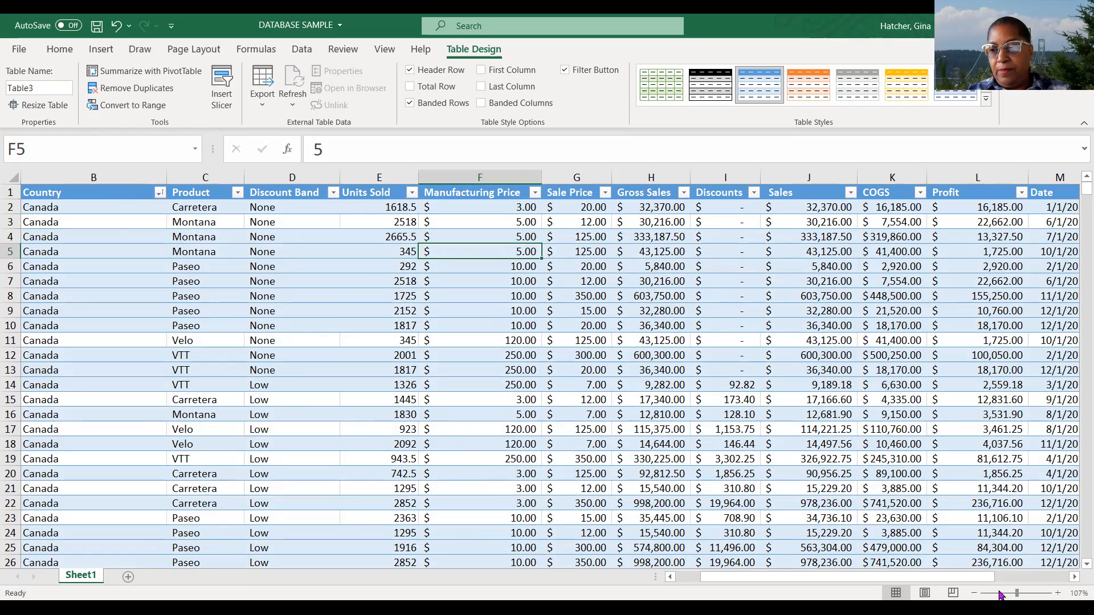
- Sort the table by Segment from A to Z
{"action": "left_click_drag", "start_coordinate": [989, 582], "coordinate": [963, 581]}
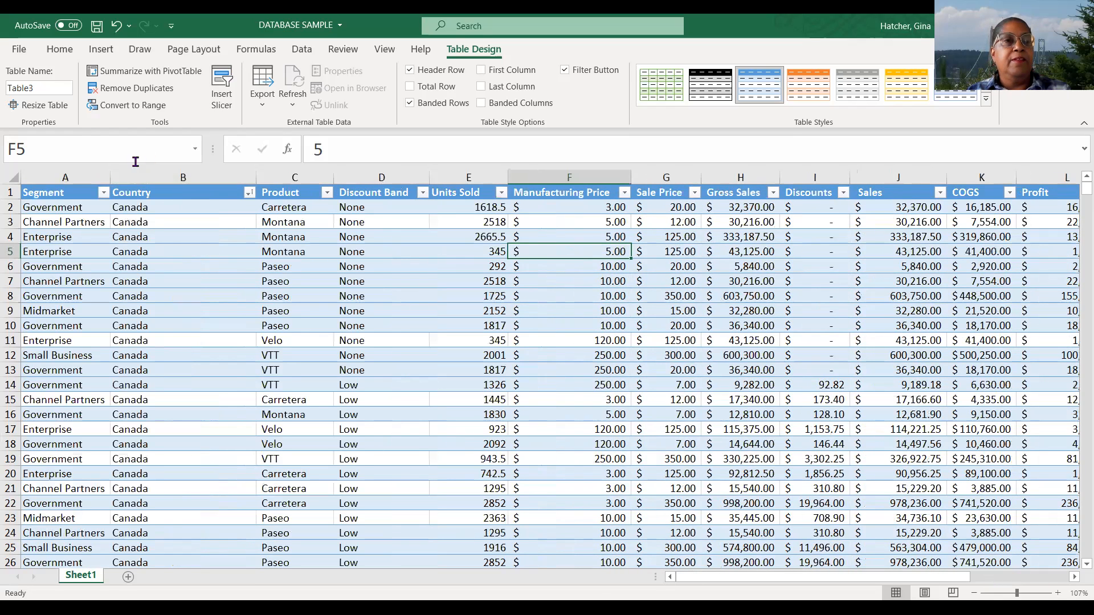
{"action": "left_click", "coordinate": [66, 191]}
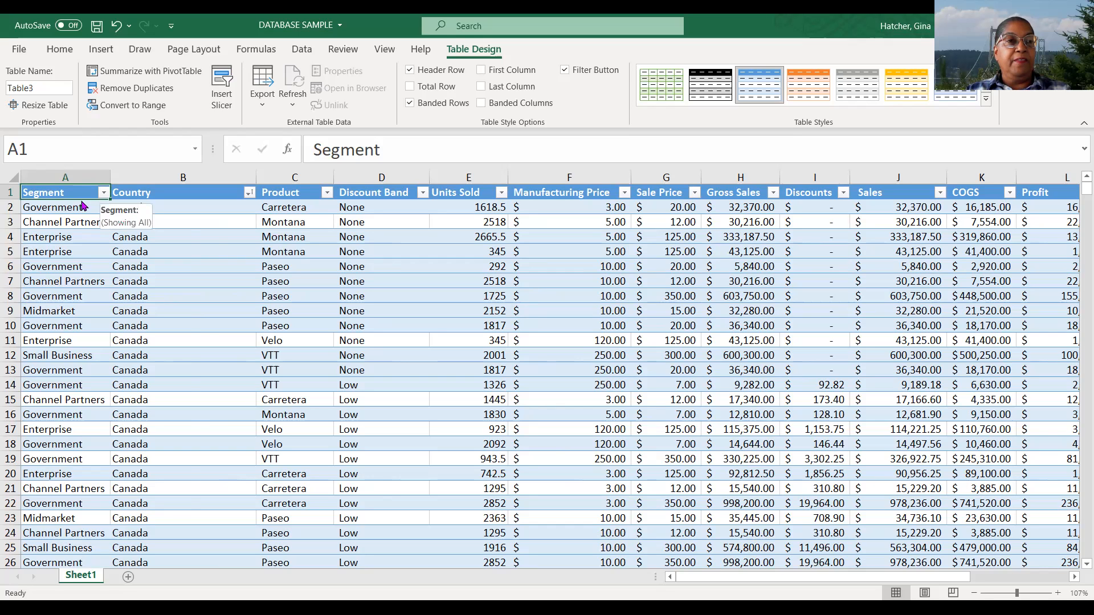
{"action": "left_click", "coordinate": [103, 193]}
{"action": "left_click", "coordinate": [42, 209]}
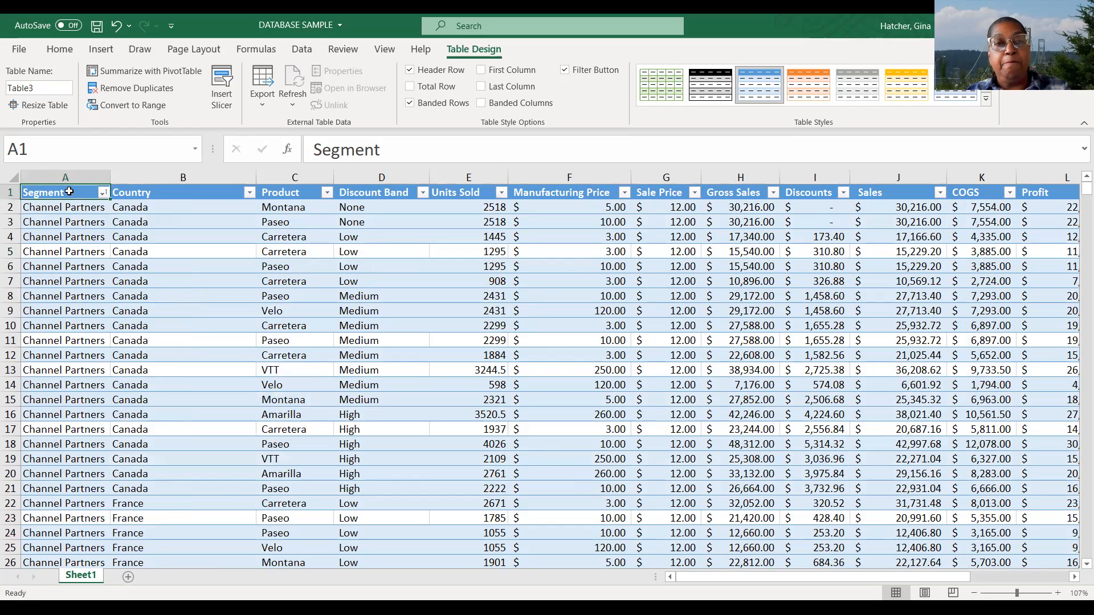
- Review the sort and filter options of the Segment and Country columns without applying any
{"action": "left_click", "coordinate": [104, 194]}
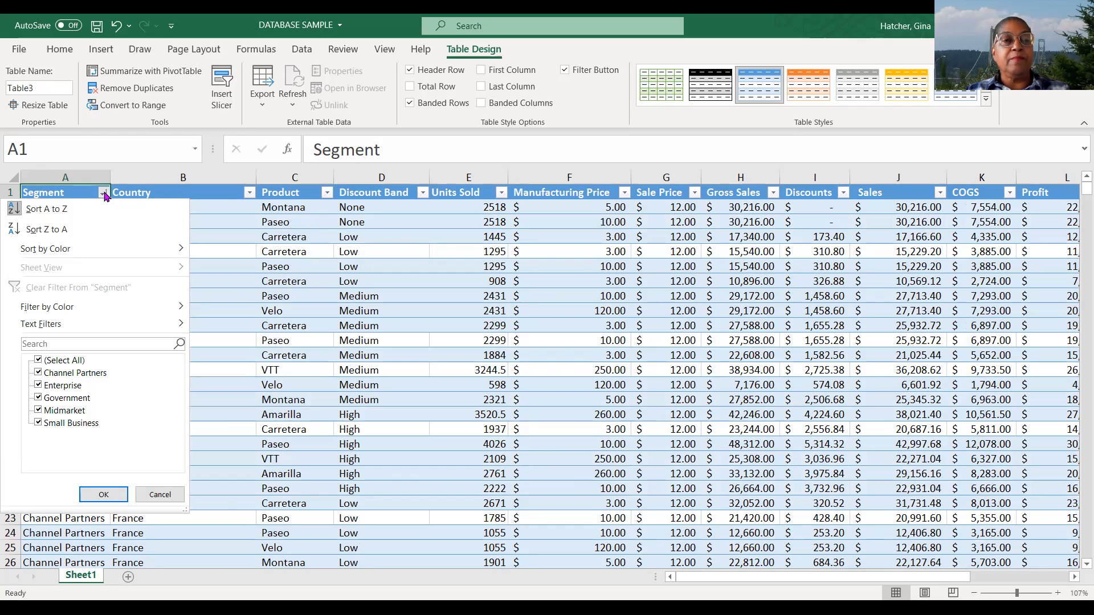
{"action": "left_click", "coordinate": [205, 199]}
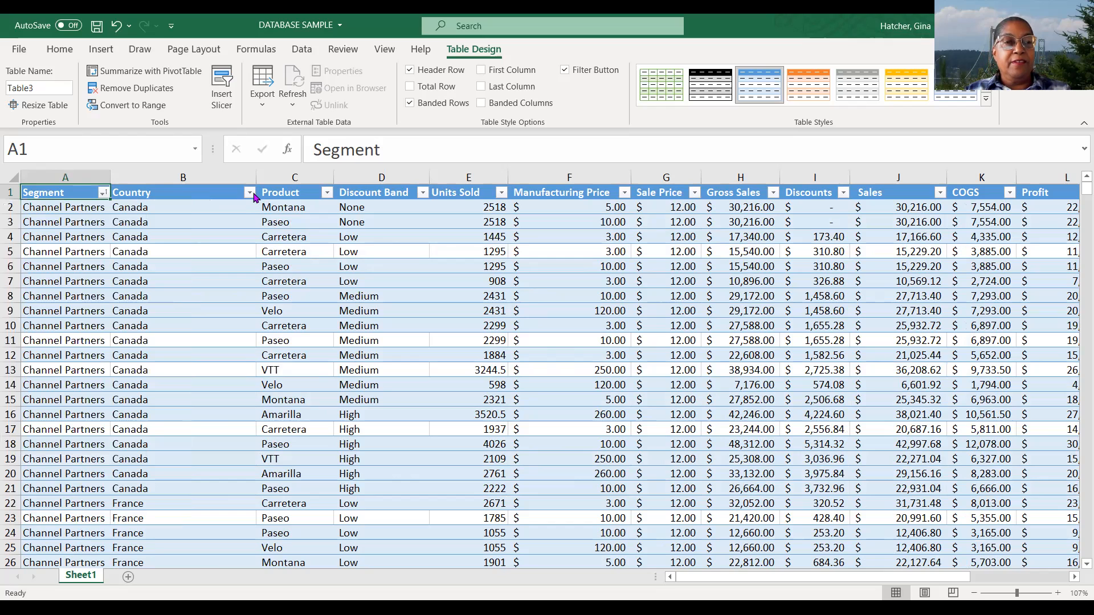
{"action": "left_click", "coordinate": [249, 193]}
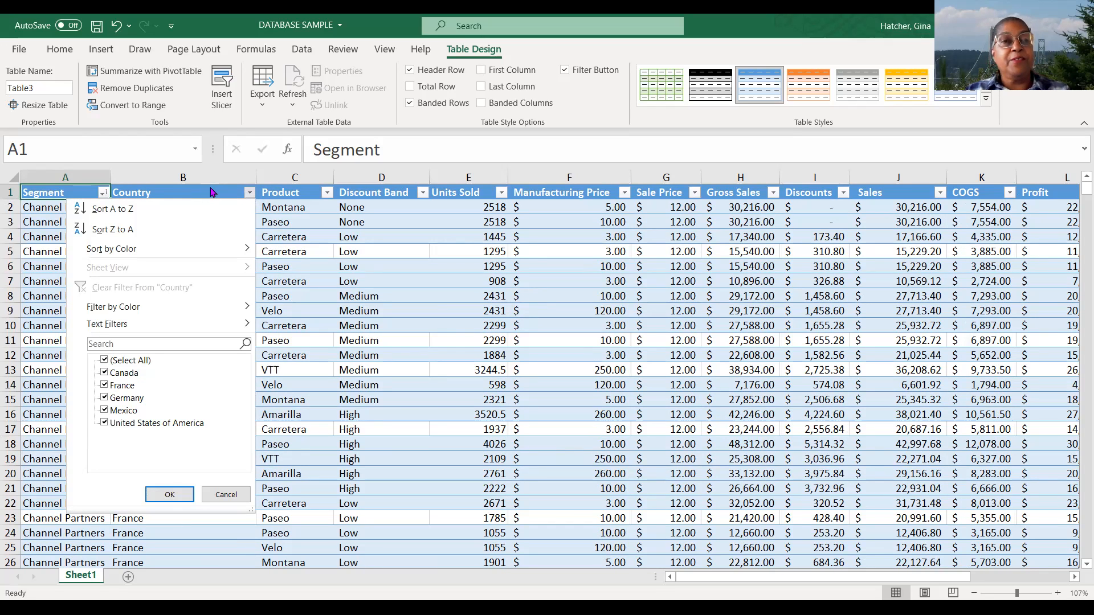
{"action": "key", "text": "Escape"}
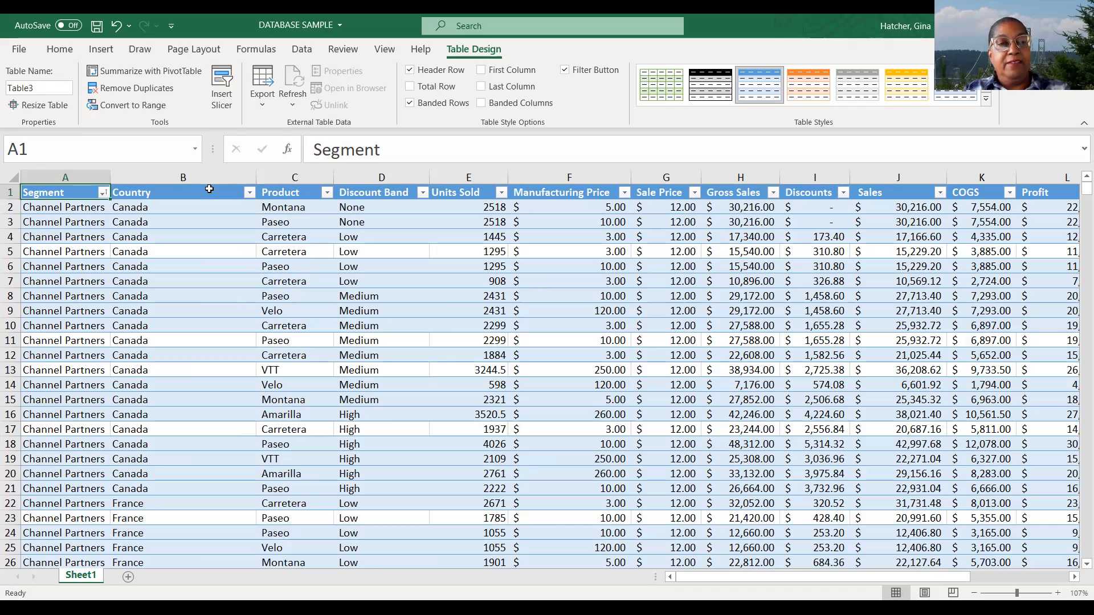
- Look through the Channel Partners rows to examine how countries are ordered within the segment, returning to the first row
{"action": "scroll", "coordinate": [209, 188], "scroll_direction": "down", "scroll_amount": 8}
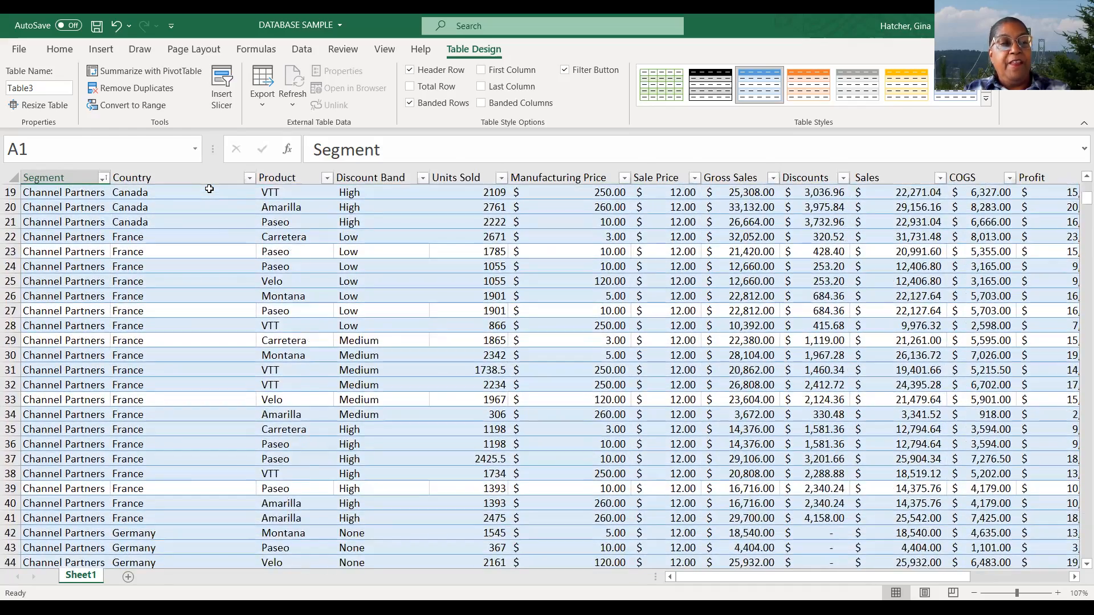
{"action": "scroll", "coordinate": [209, 189], "scroll_direction": "down", "scroll_amount": 4}
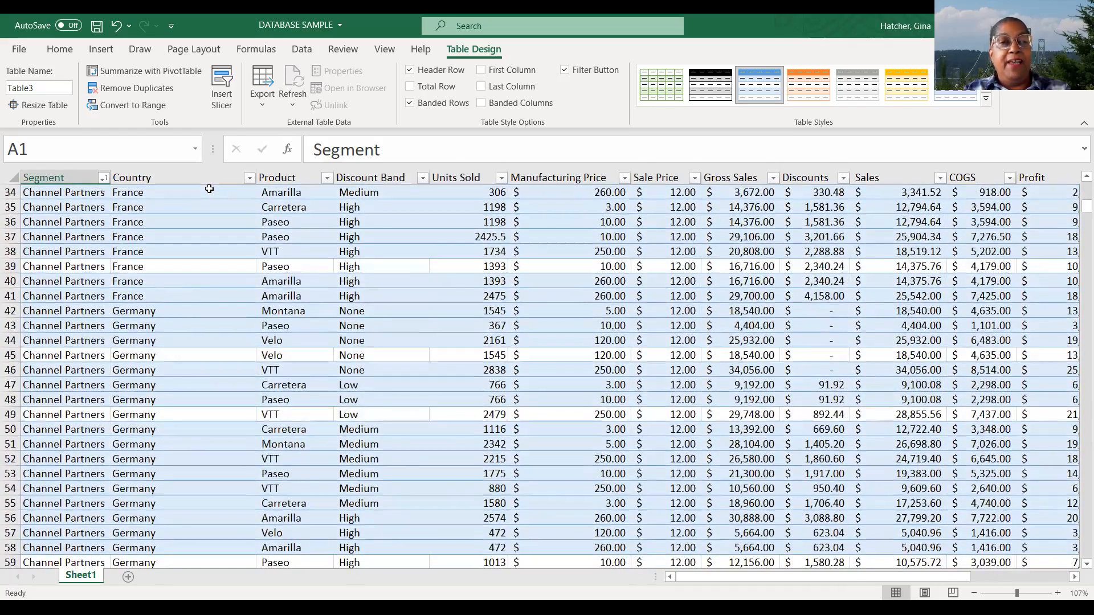
{"action": "scroll", "coordinate": [209, 188], "scroll_direction": "down", "scroll_amount": 1}
{"action": "scroll", "coordinate": [209, 188], "scroll_direction": "up", "scroll_amount": 1}
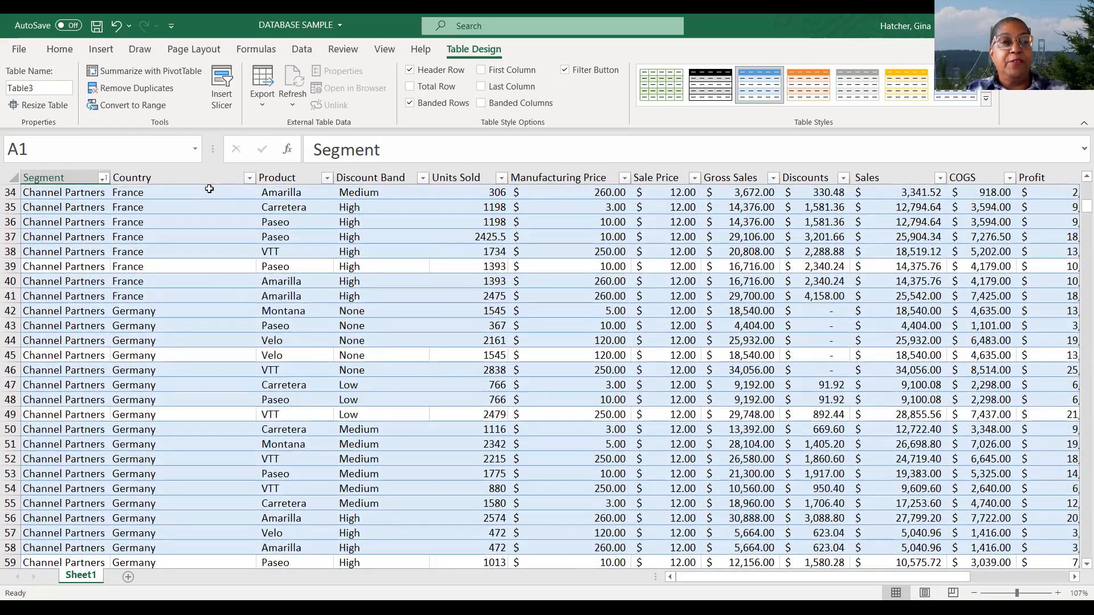
{"action": "scroll", "coordinate": [209, 188], "scroll_direction": "down", "scroll_amount": 1}
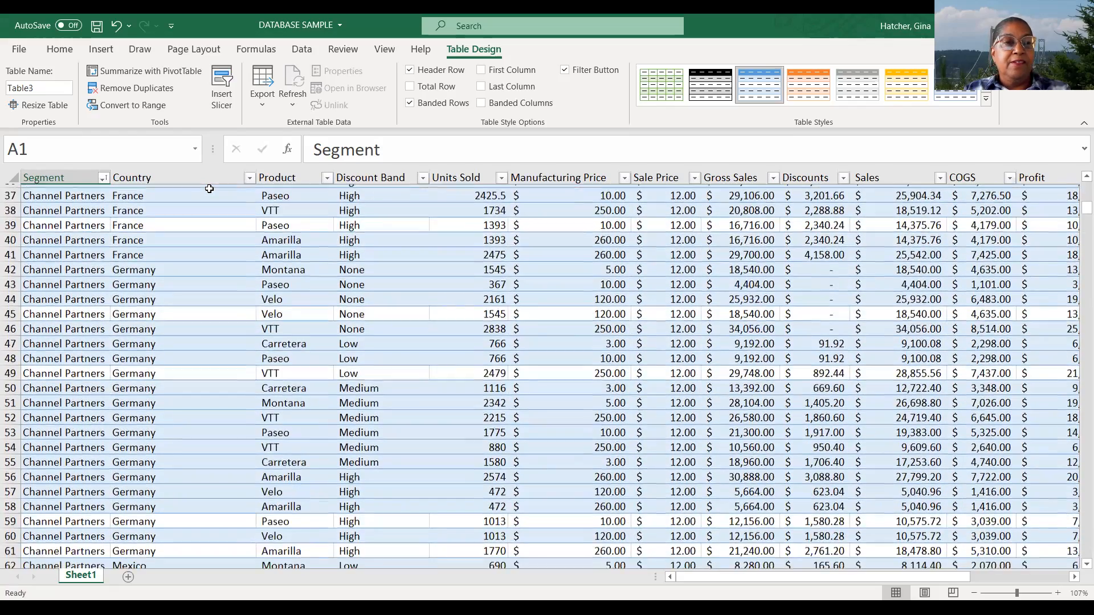
{"action": "scroll", "coordinate": [209, 188], "scroll_direction": "up", "scroll_amount": 9}
{"action": "scroll", "coordinate": [209, 189], "scroll_direction": "up", "scroll_amount": 3}
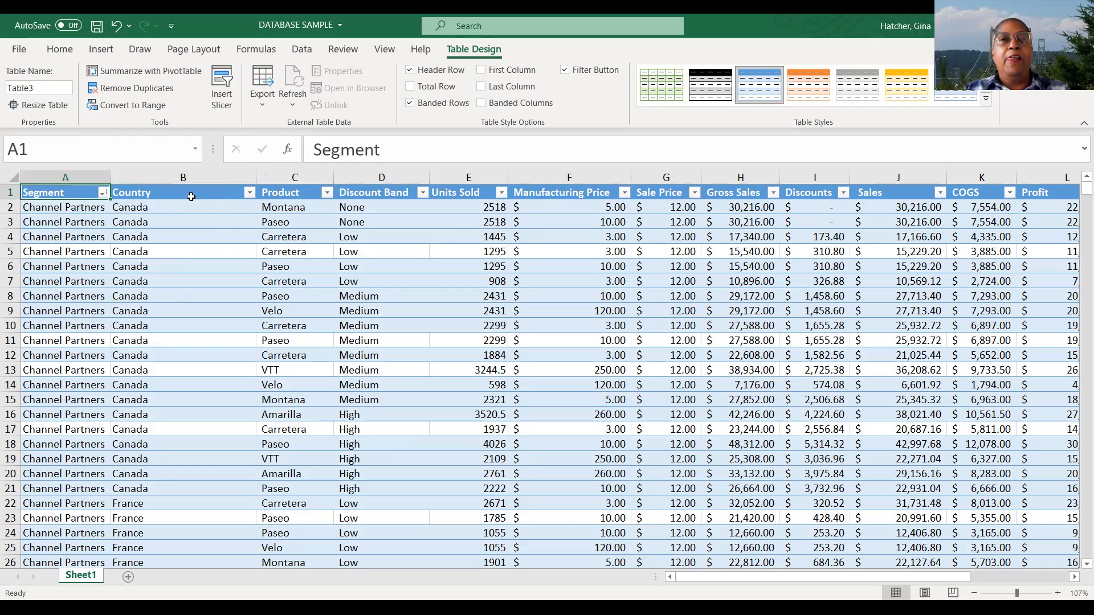
- Turn the table's header filter off and back on
{"action": "left_click", "coordinate": [308, 51]}
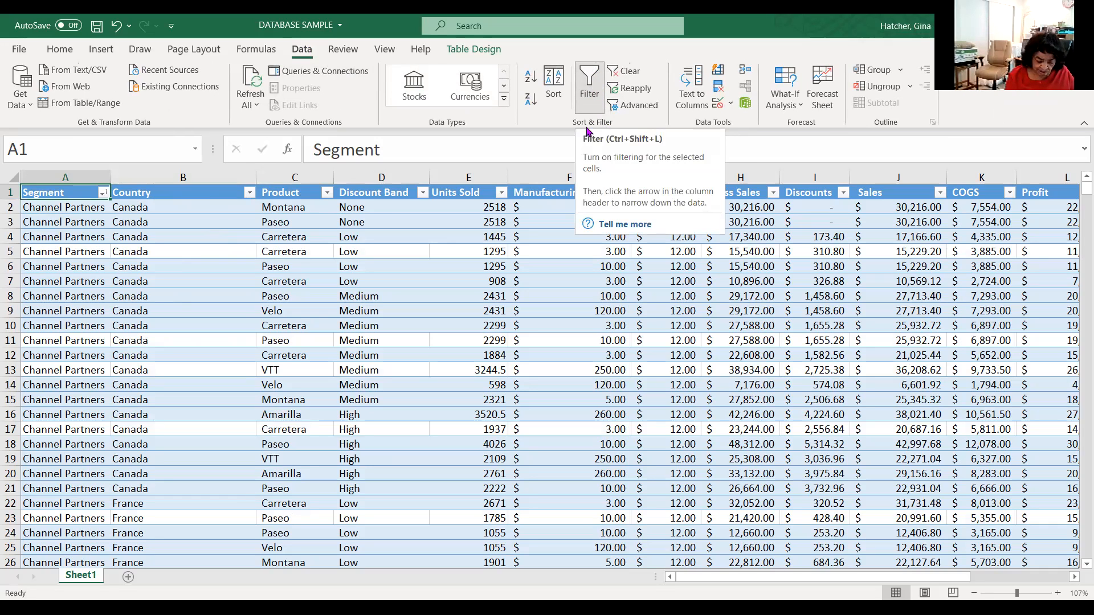
{"action": "left_click", "coordinate": [590, 87]}
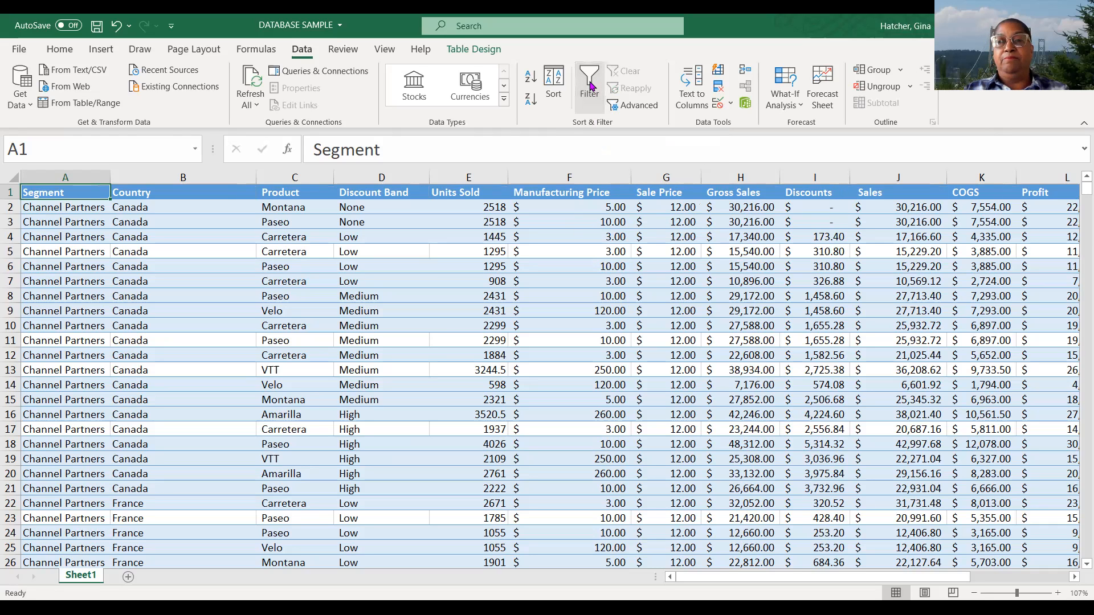
{"action": "left_click", "coordinate": [590, 86]}
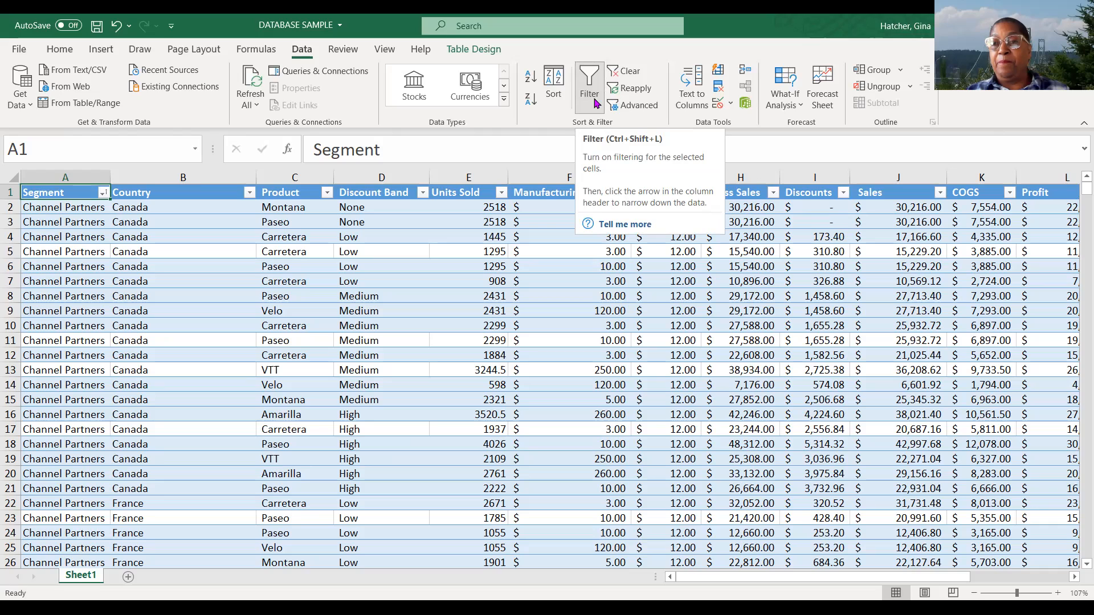
- Filter the Country column to show only United States of America
{"action": "left_click", "coordinate": [250, 194]}
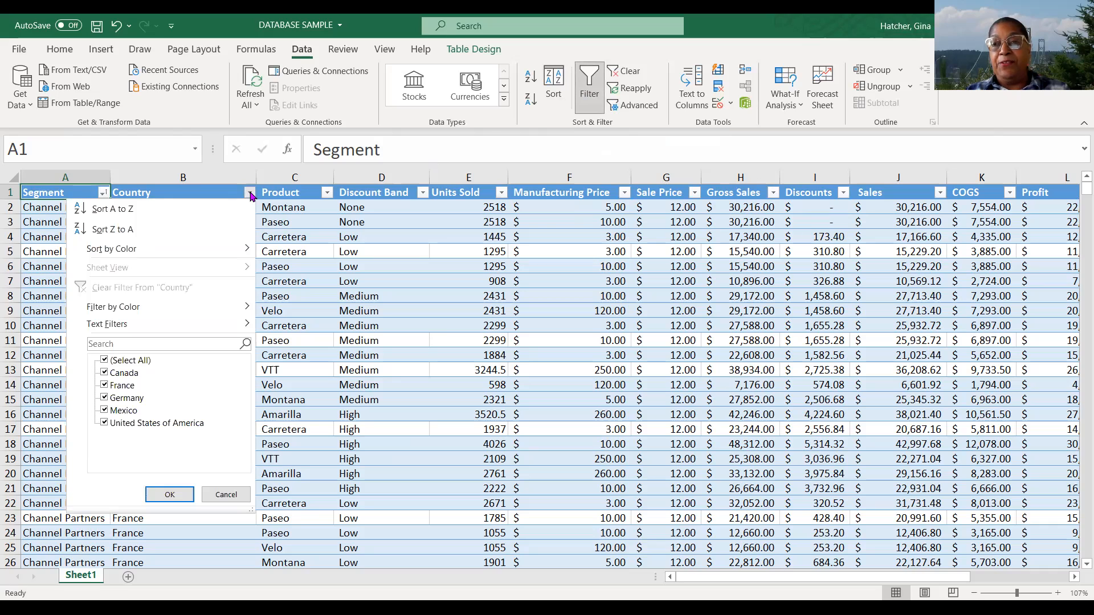
{"action": "left_click", "coordinate": [105, 362]}
{"action": "left_click", "coordinate": [104, 423]}
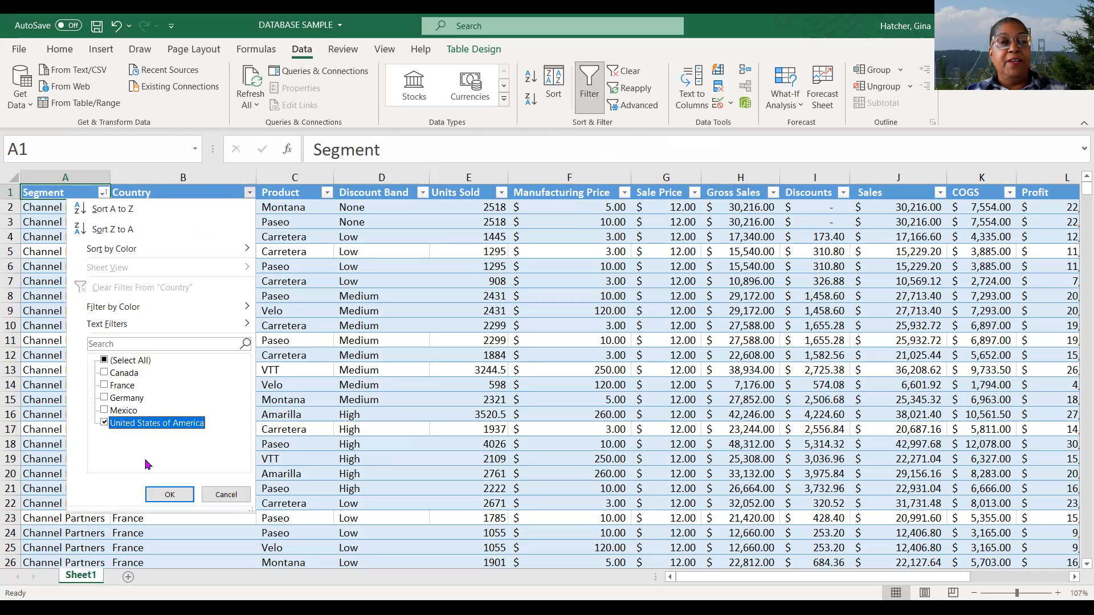
{"action": "left_click", "coordinate": [169, 494]}
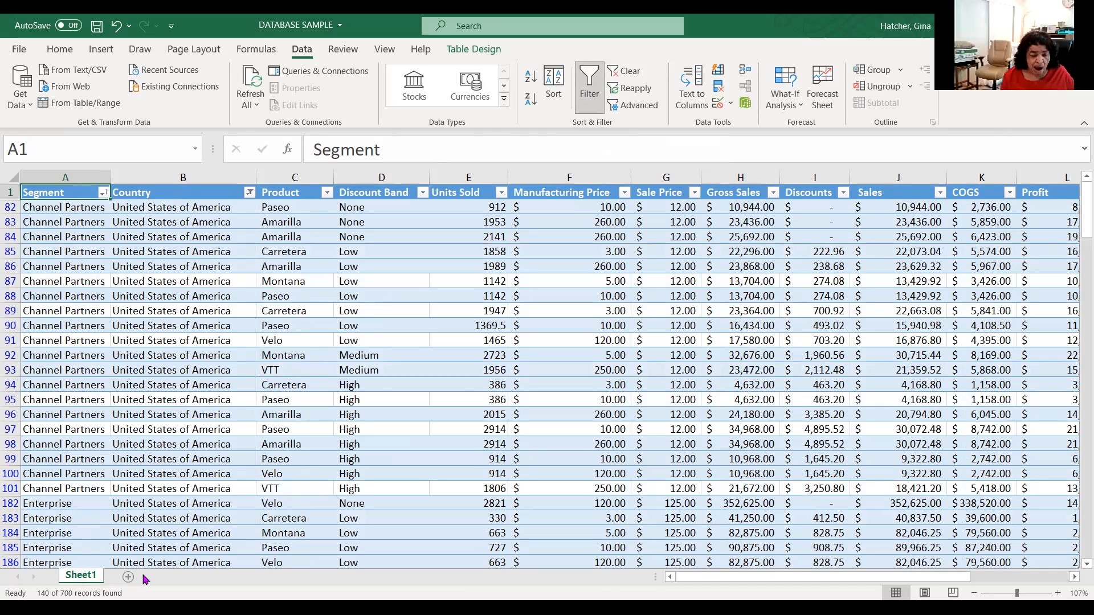
- Look through the filtered rows down to the end of the table to examine their segments and countries, returning to the first row
{"action": "scroll", "coordinate": [144, 577], "scroll_direction": "down", "scroll_amount": 1}
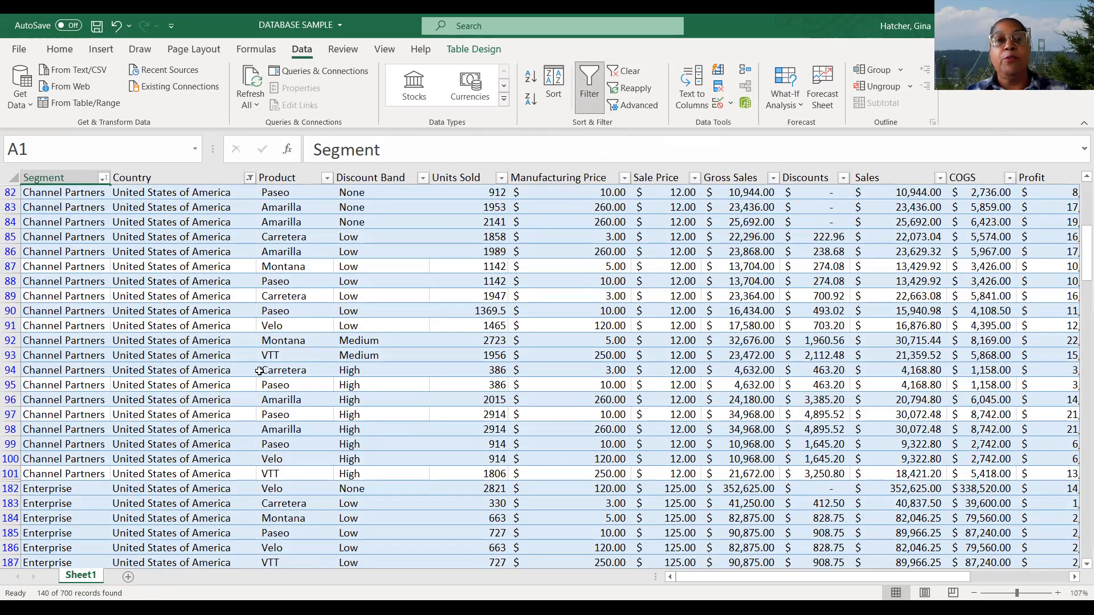
{"action": "scroll", "coordinate": [255, 380], "scroll_direction": "down", "scroll_amount": 4}
{"action": "scroll", "coordinate": [254, 380], "scroll_direction": "down", "scroll_amount": 18}
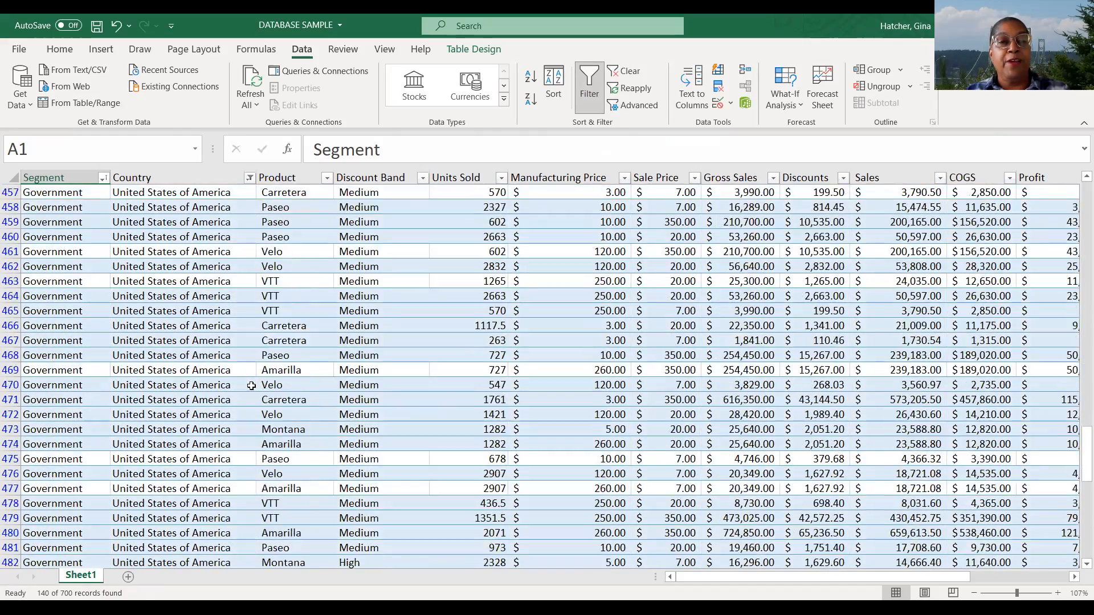
{"action": "scroll", "coordinate": [249, 389], "scroll_direction": "down", "scroll_amount": 15}
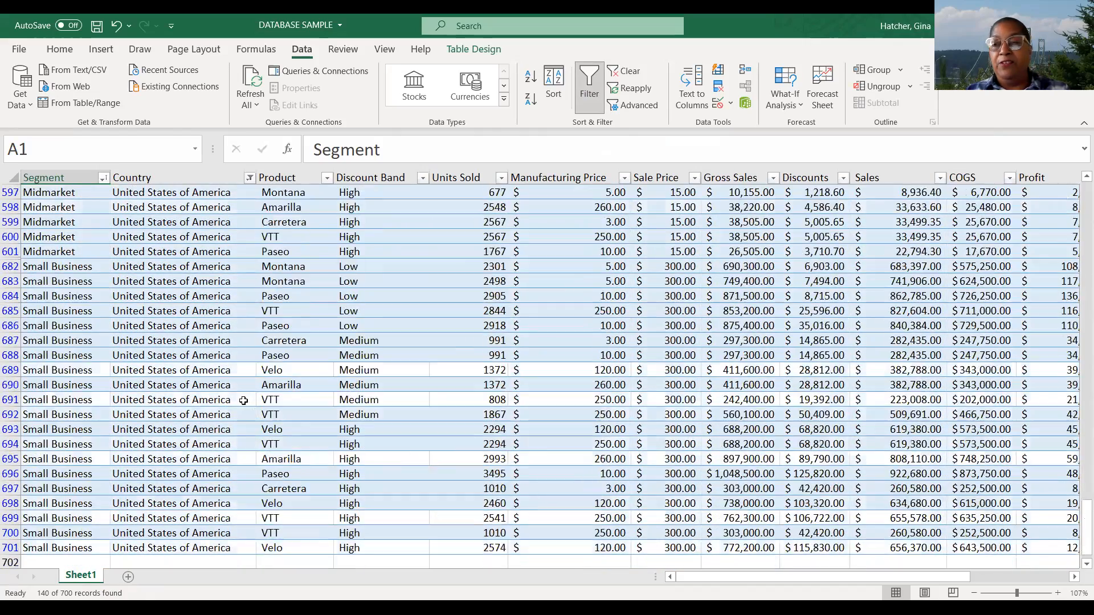
{"action": "scroll", "coordinate": [243, 400], "scroll_direction": "down", "scroll_amount": 1}
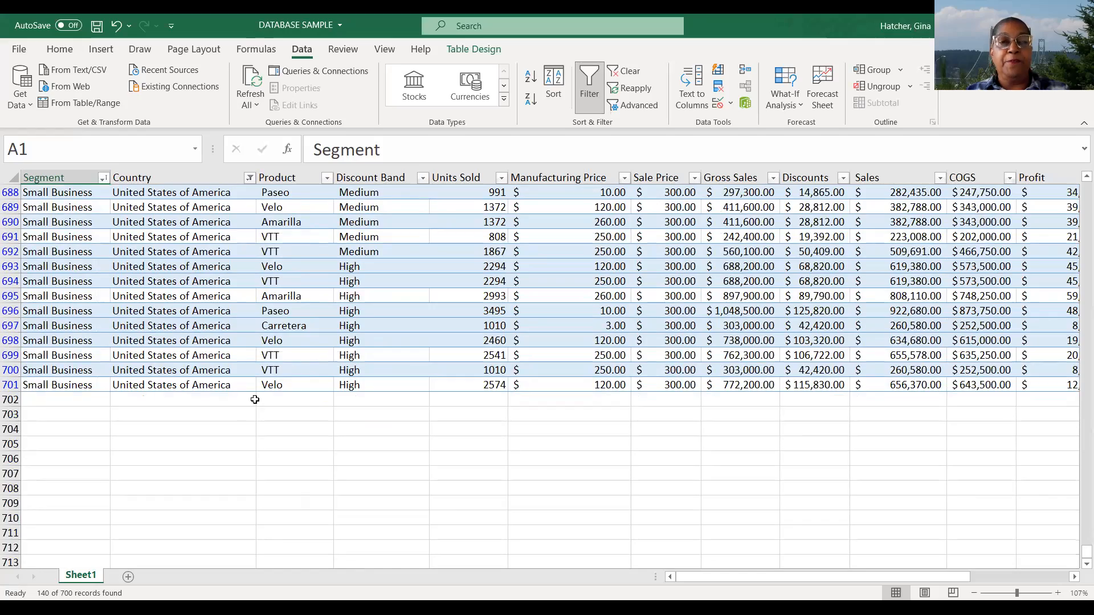
{"action": "scroll", "coordinate": [249, 400], "scroll_direction": "up", "scroll_amount": 3}
{"action": "scroll", "coordinate": [256, 399], "scroll_direction": "up", "scroll_amount": 20}
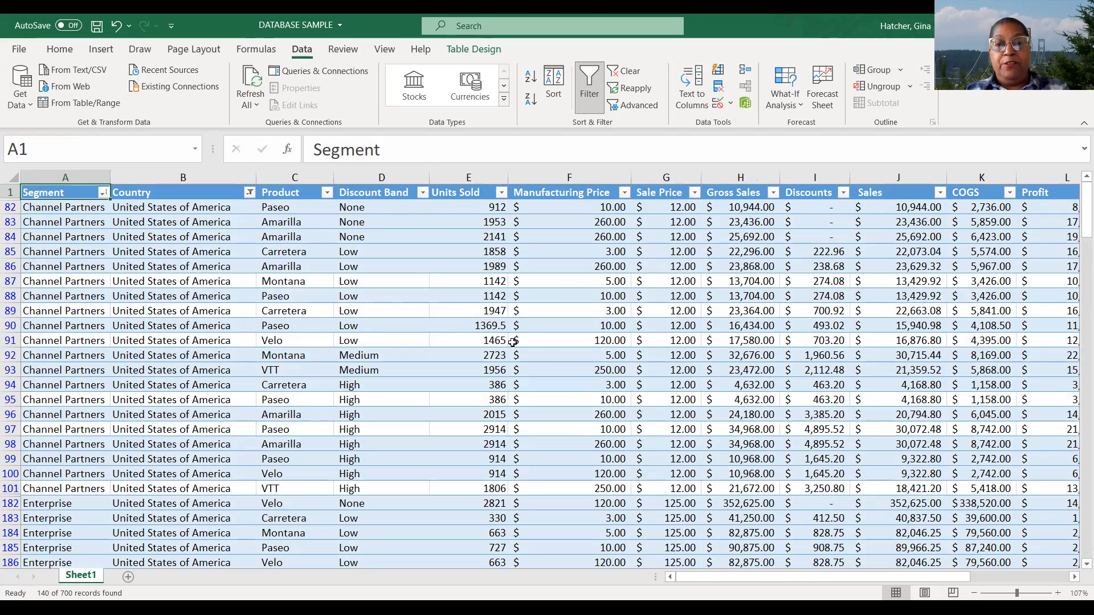
{"action": "scroll", "coordinate": [536, 355], "scroll_direction": "down", "scroll_amount": 7}
{"action": "scroll", "coordinate": [536, 355], "scroll_direction": "down", "scroll_amount": 3}
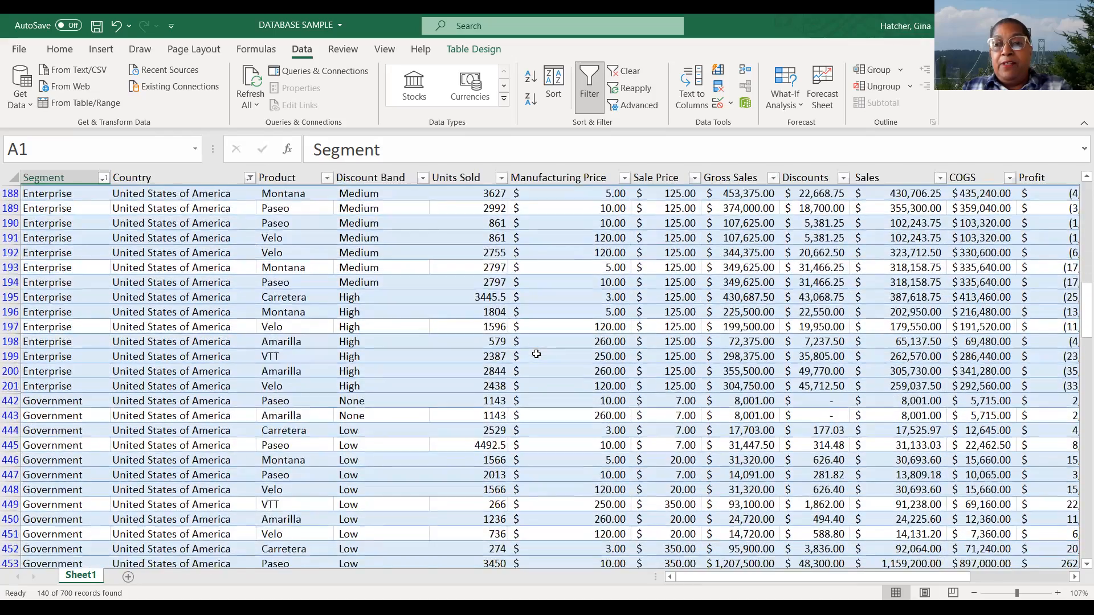
{"action": "scroll", "coordinate": [536, 354], "scroll_direction": "up", "scroll_amount": 10}
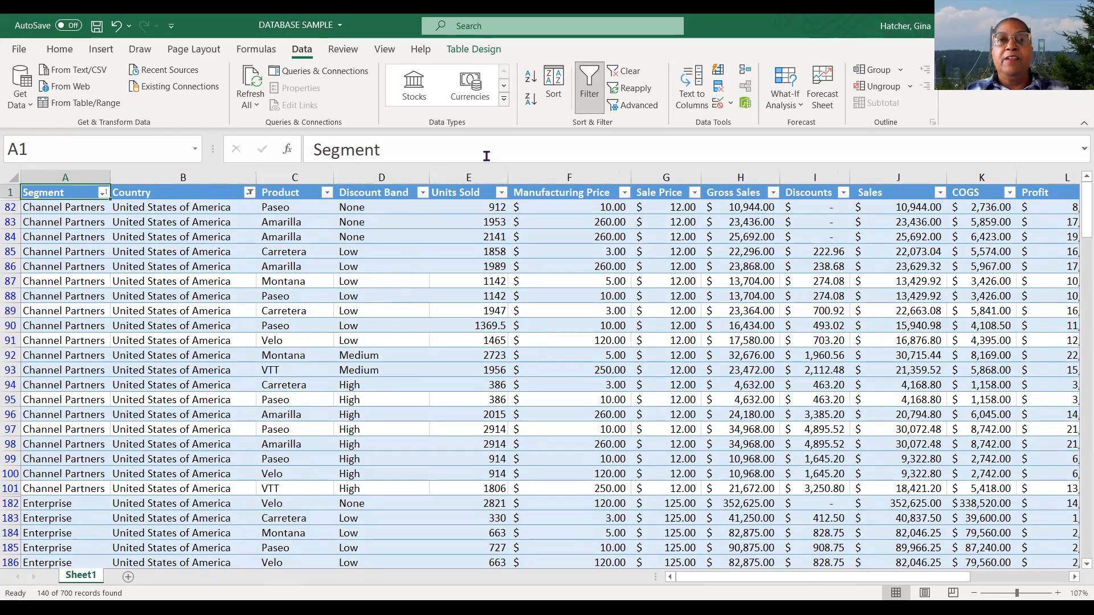
- Set the table's primary sort level to the Country column in Z to A order
{"action": "left_click", "coordinate": [553, 84]}
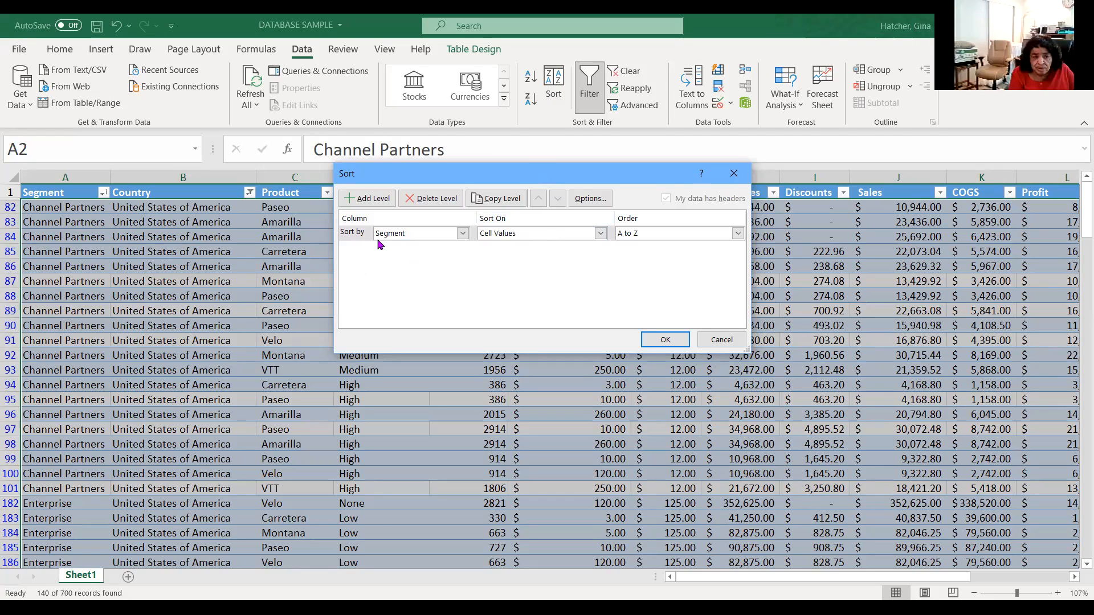
{"action": "left_click", "coordinate": [462, 234]}
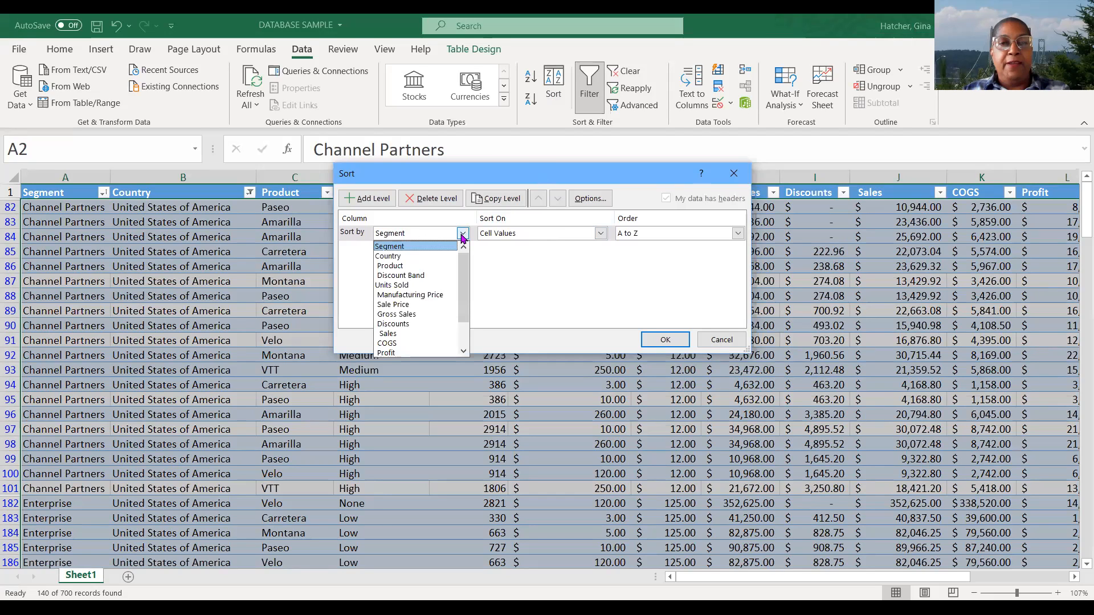
{"action": "mouse_move", "coordinate": [466, 268]}
{"action": "left_mouse_down"}
{"action": "mouse_move", "coordinate": [469, 307]}
{"action": "mouse_move", "coordinate": [462, 250]}
{"action": "left_mouse_up"}
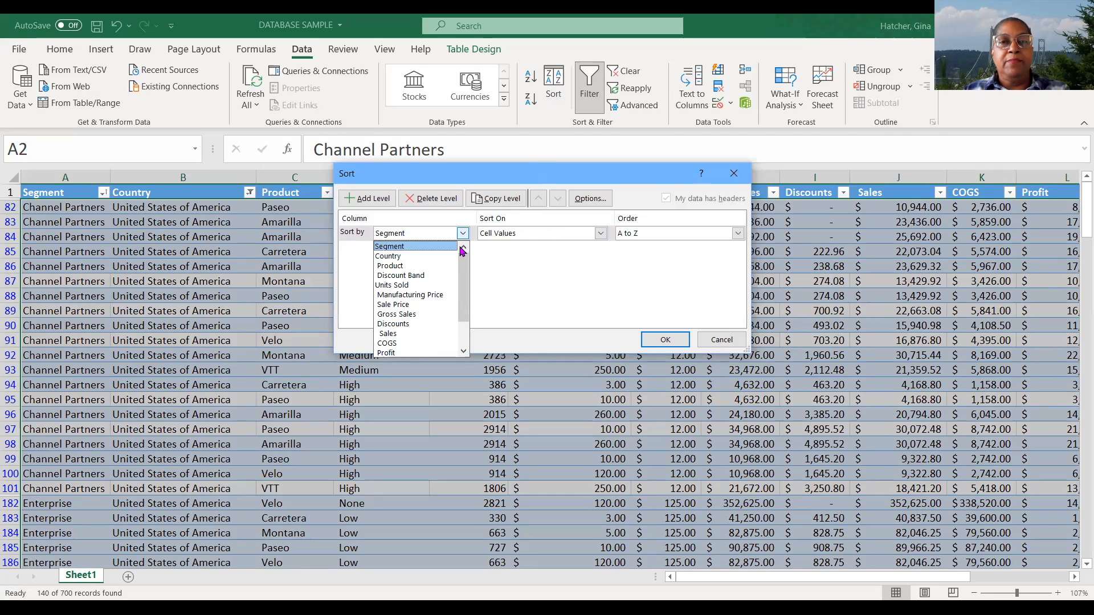
{"action": "left_click", "coordinate": [405, 258]}
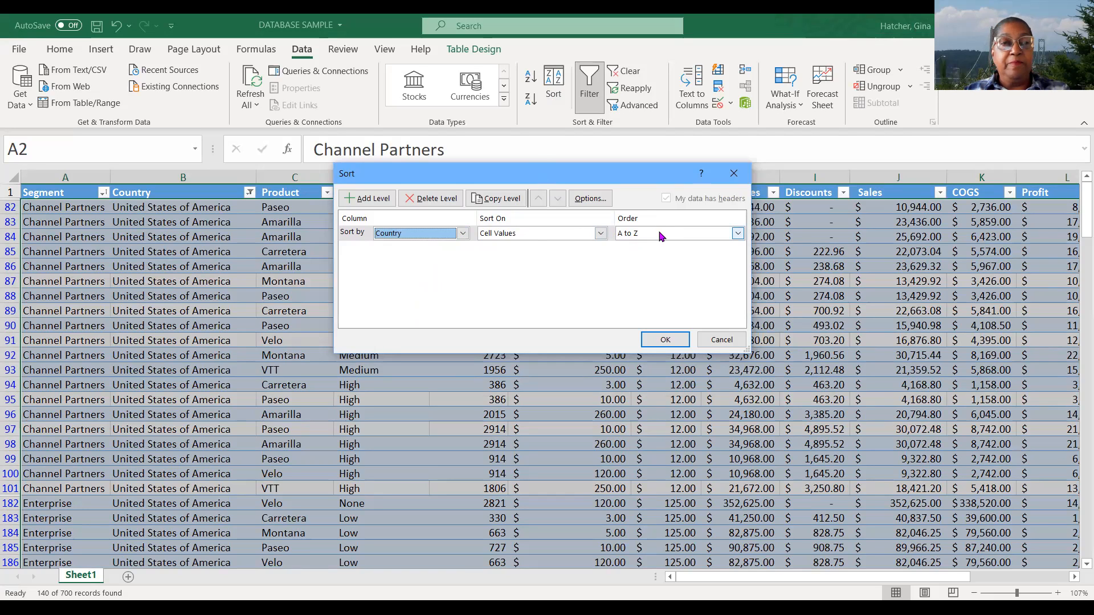
{"action": "left_click", "coordinate": [738, 234]}
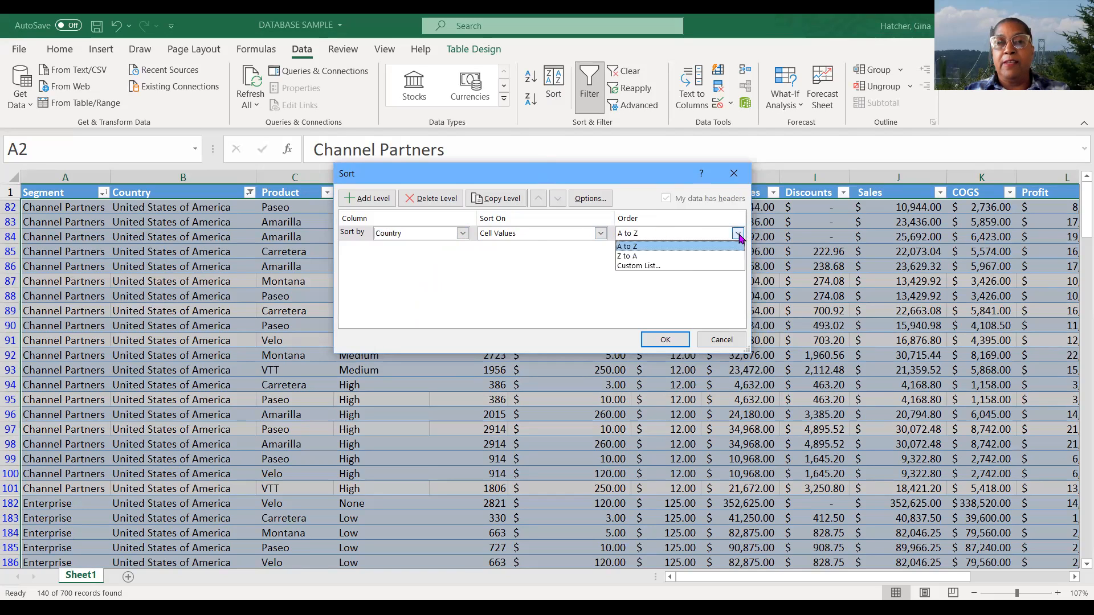
{"action": "left_click", "coordinate": [696, 256]}
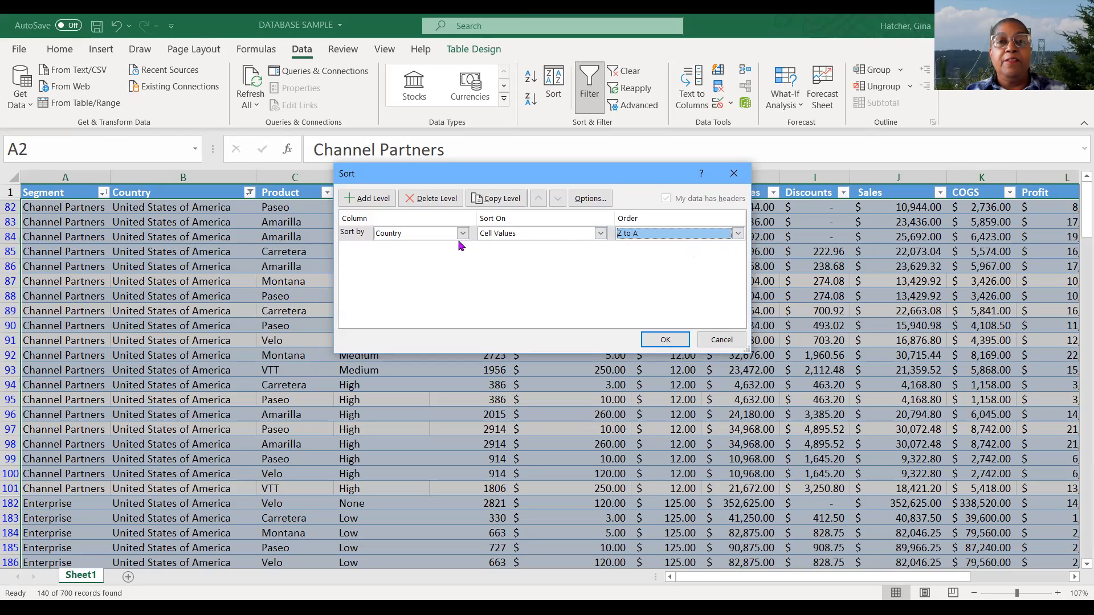
- Add a second sort level on Product in A to Z order and apply the sort
{"action": "left_click", "coordinate": [370, 200]}
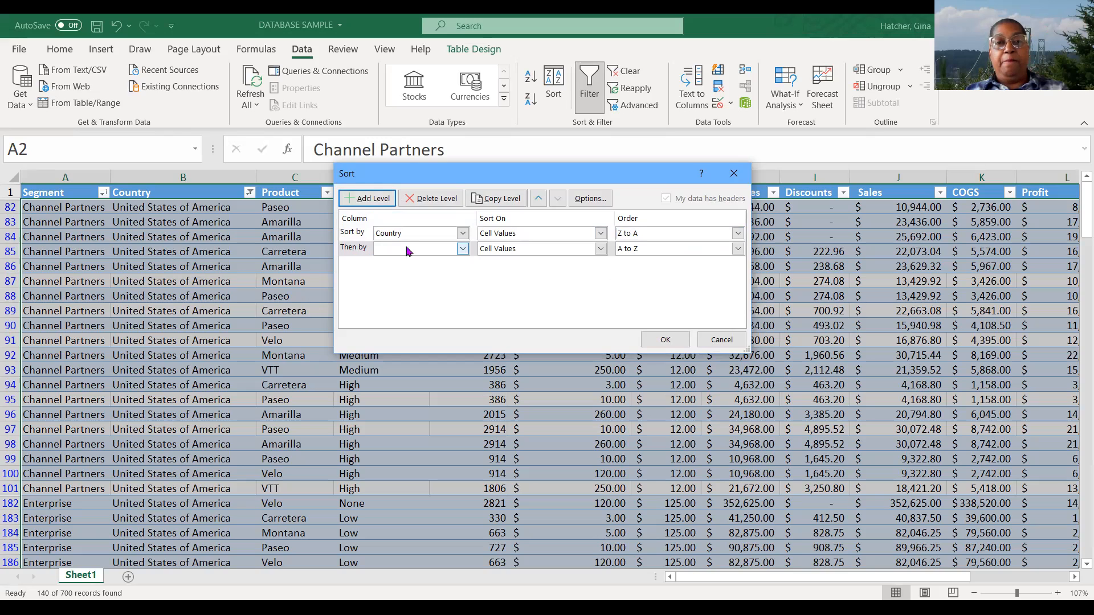
{"action": "left_click", "coordinate": [463, 249]}
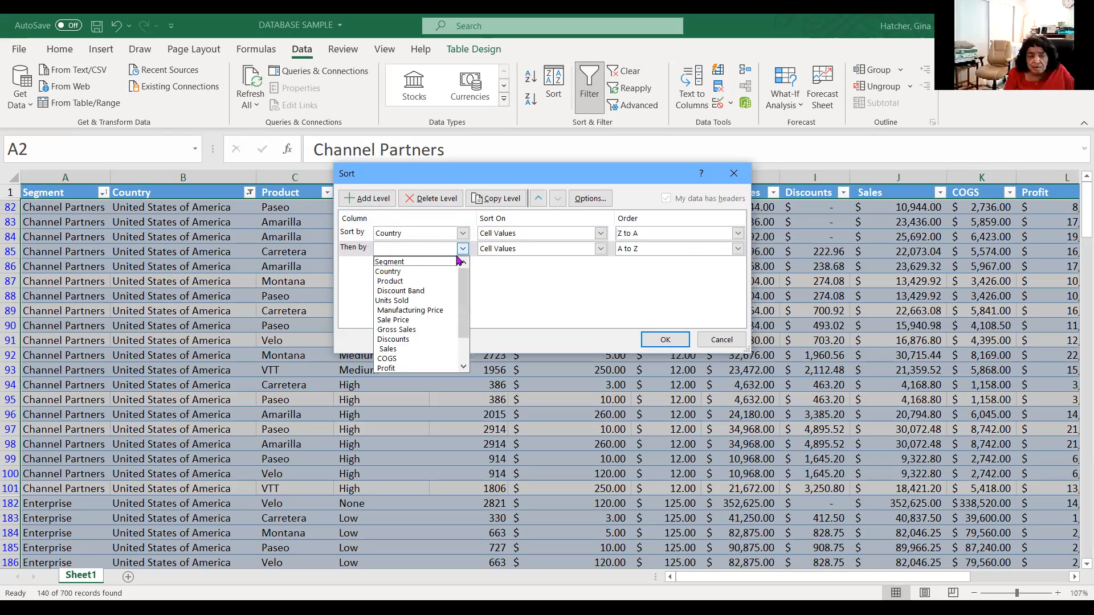
{"action": "left_click", "coordinate": [441, 282]}
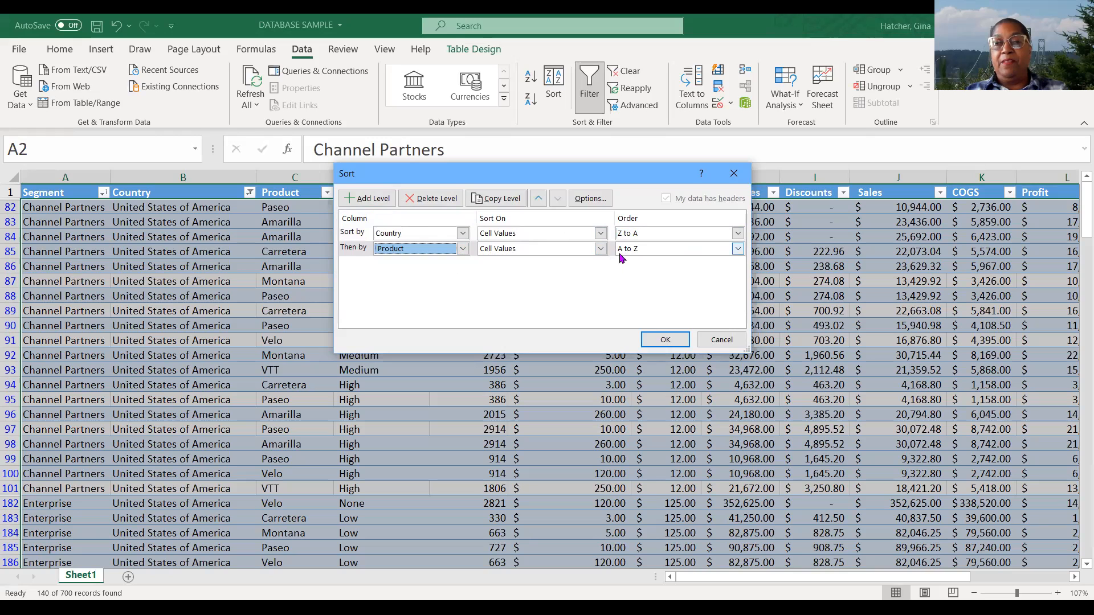
{"action": "left_click", "coordinate": [665, 340]}
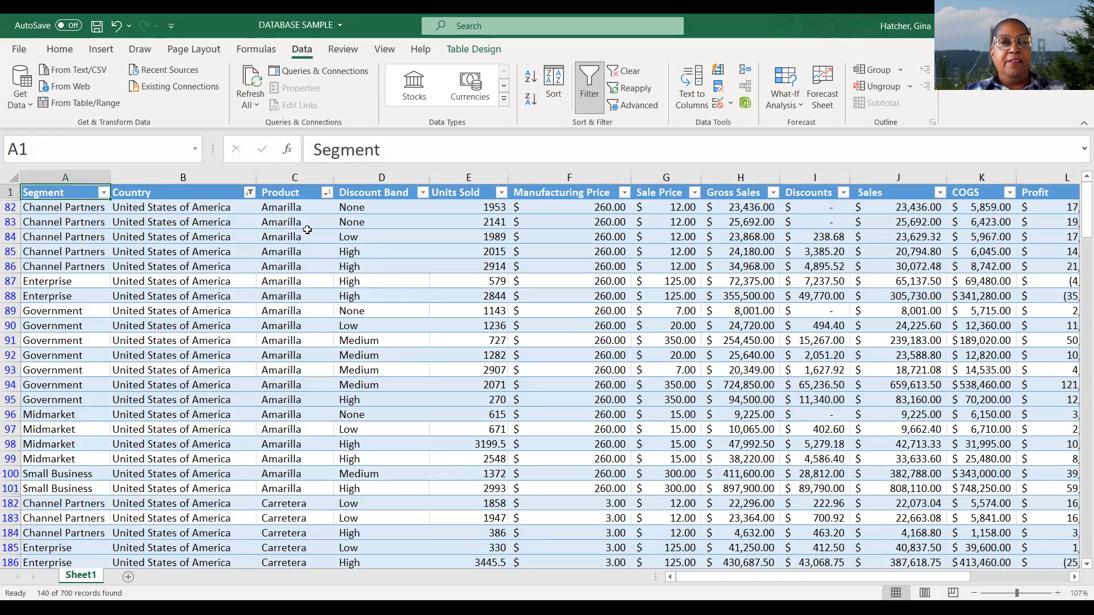
- Look through the sorted table to examine how products and segments are ordered for United States of America, returning to the first row
{"action": "scroll", "coordinate": [286, 251], "scroll_direction": "down", "scroll_amount": 12}
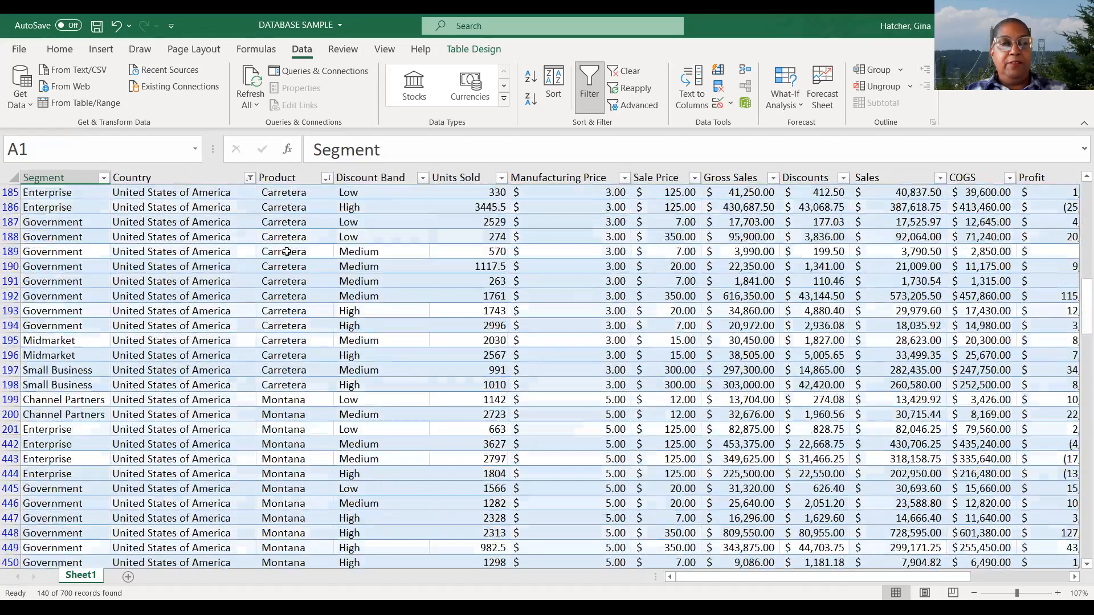
{"action": "scroll", "coordinate": [286, 251], "scroll_direction": "down", "scroll_amount": 13}
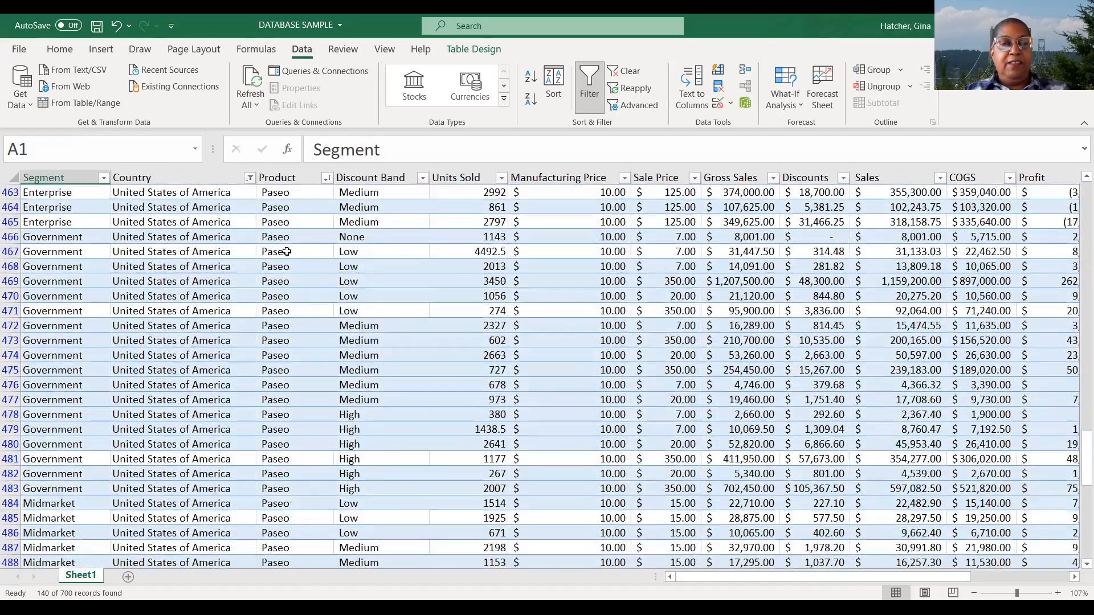
{"action": "scroll", "coordinate": [286, 252], "scroll_direction": "down", "scroll_amount": 10}
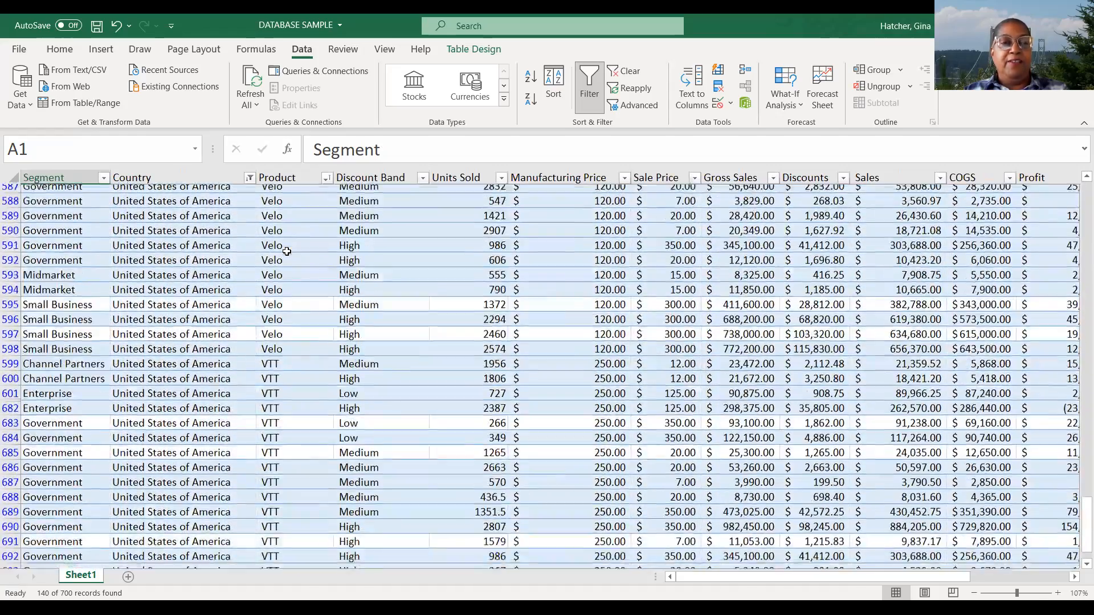
{"action": "scroll", "coordinate": [287, 251], "scroll_direction": "down", "scroll_amount": 1}
{"action": "scroll", "coordinate": [286, 251], "scroll_direction": "up", "scroll_amount": 10}
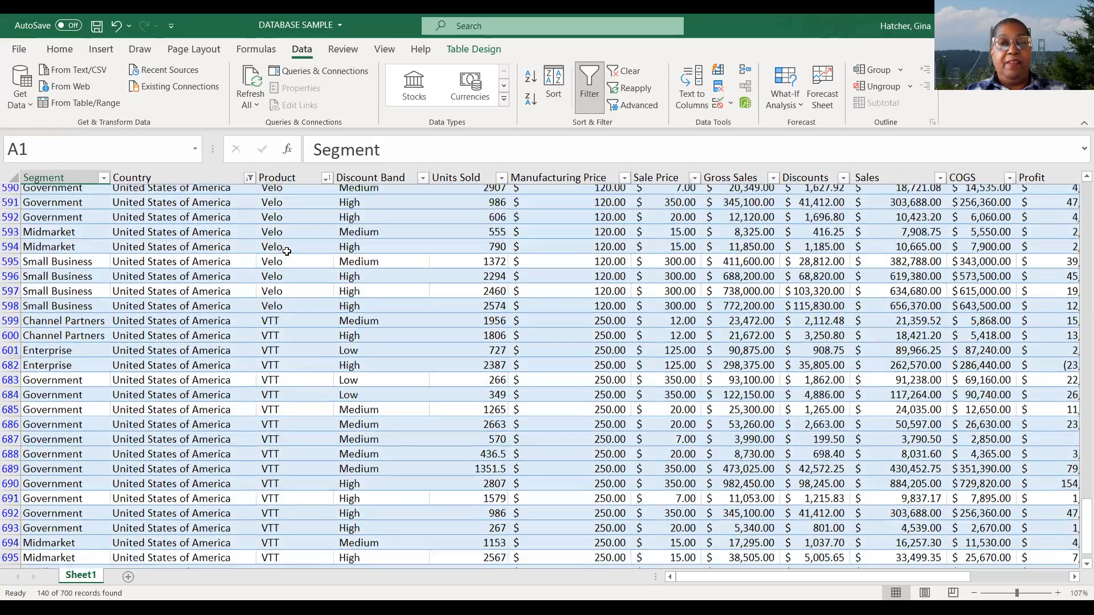
{"action": "scroll", "coordinate": [286, 251], "scroll_direction": "up", "scroll_amount": 20}
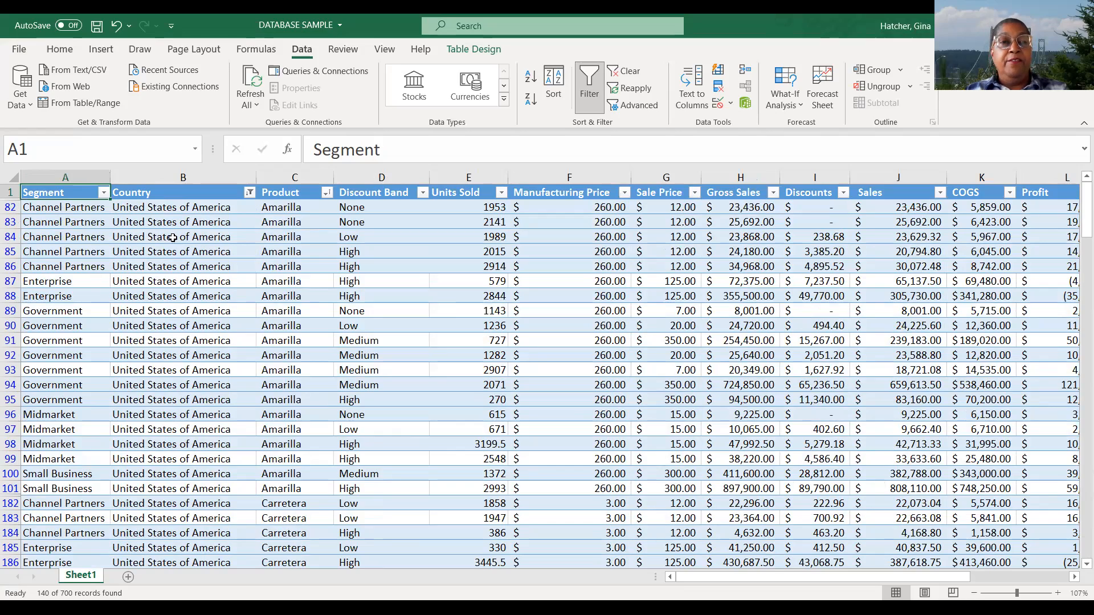
{"action": "scroll", "coordinate": [215, 213], "scroll_direction": "down", "scroll_amount": 1}
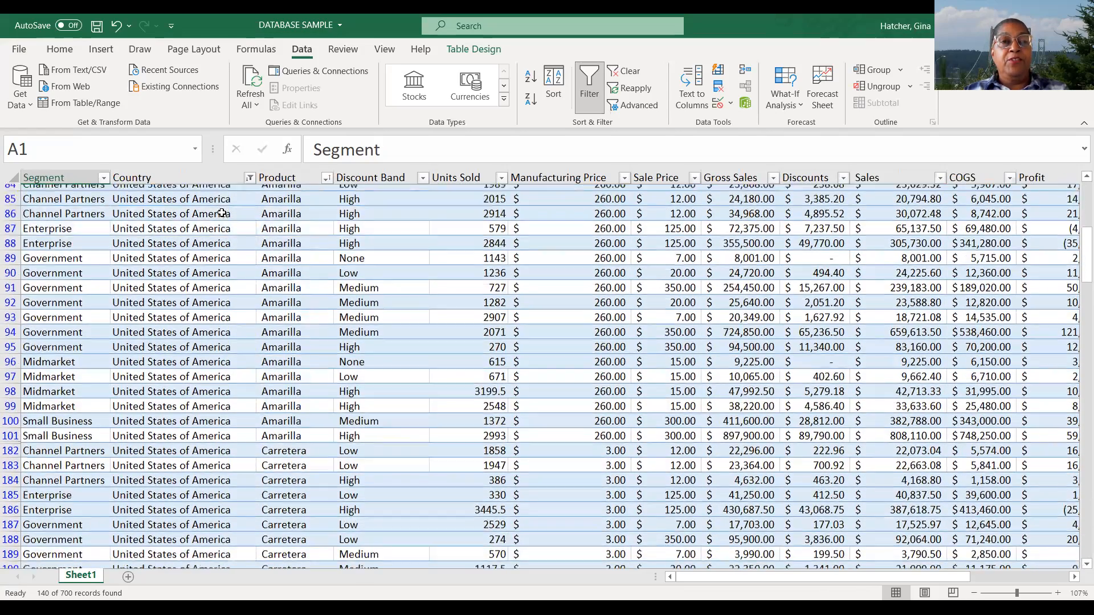
{"action": "scroll", "coordinate": [193, 208], "scroll_direction": "down", "scroll_amount": 4}
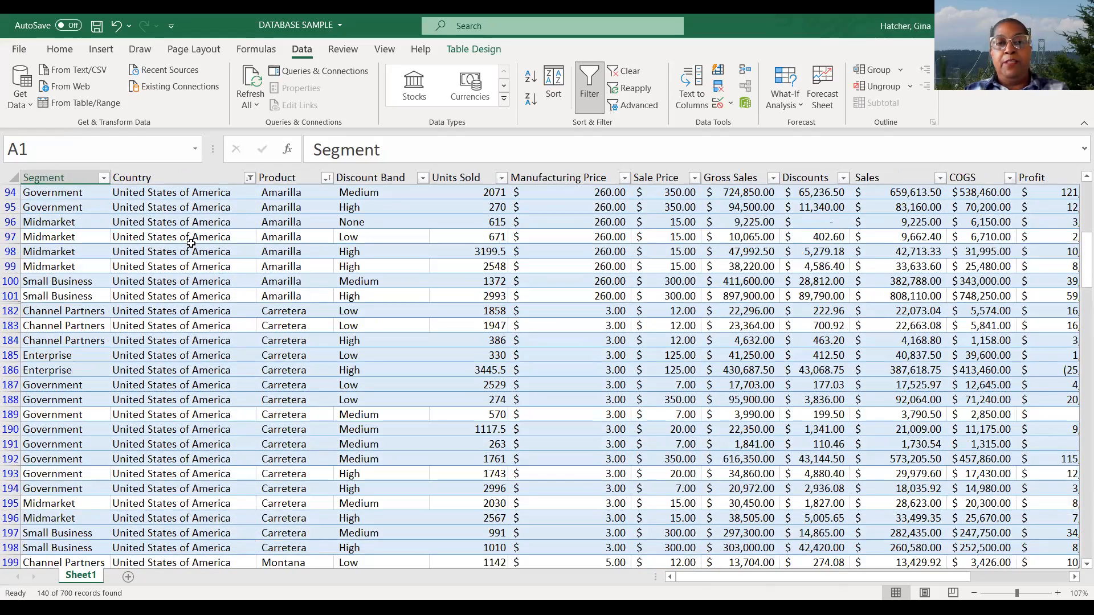
{"action": "scroll", "coordinate": [190, 244], "scroll_direction": "down", "scroll_amount": 3}
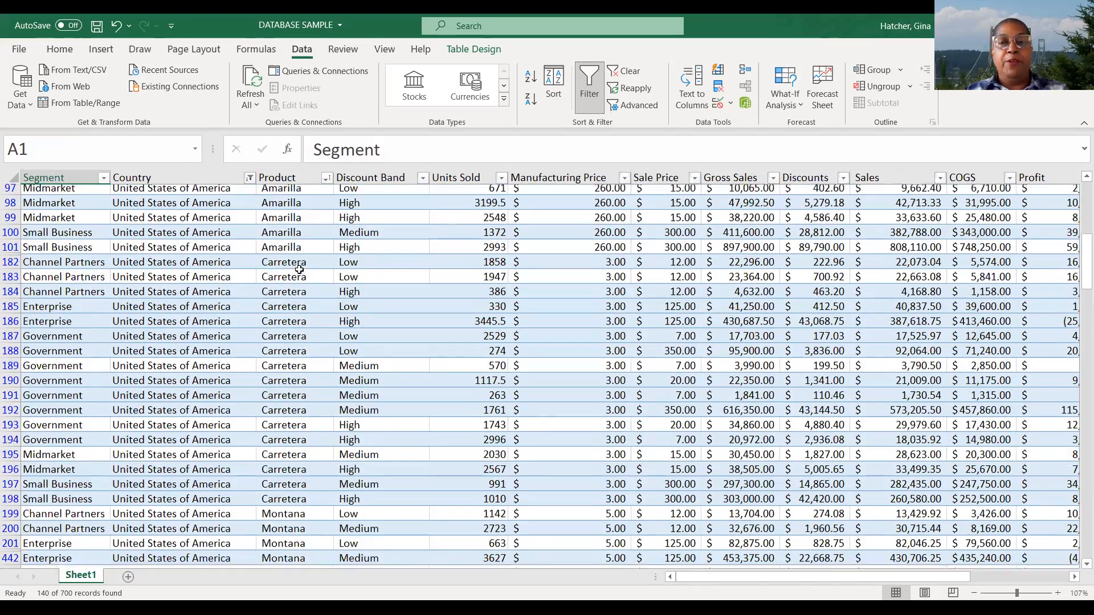
{"action": "scroll", "coordinate": [299, 269], "scroll_direction": "down", "scroll_amount": 3}
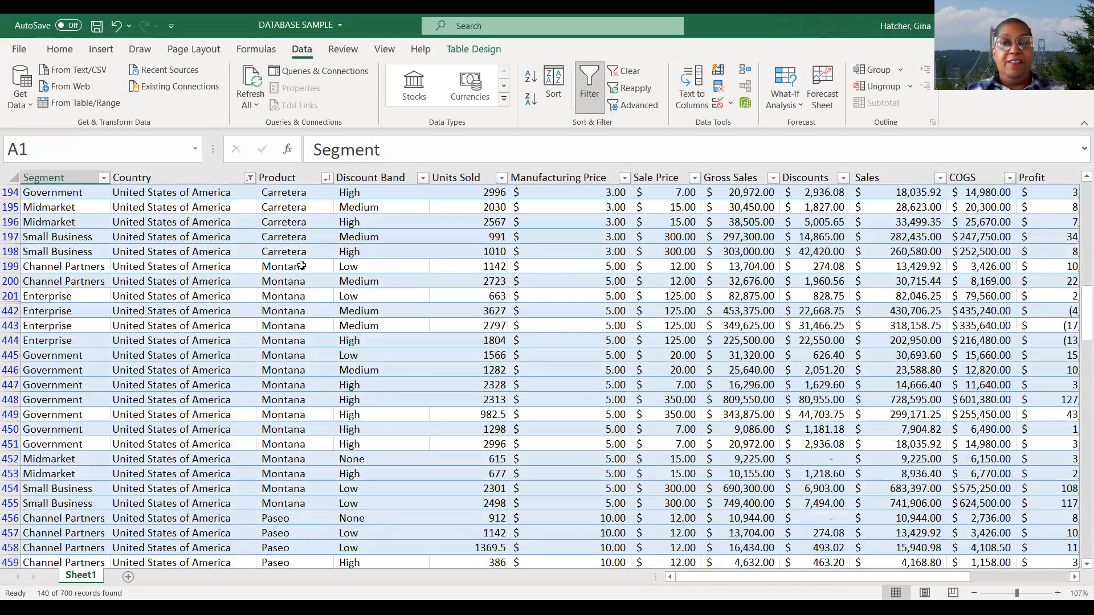
{"action": "scroll", "coordinate": [296, 271], "scroll_direction": "down", "scroll_amount": 3}
{"action": "scroll", "coordinate": [290, 274], "scroll_direction": "down", "scroll_amount": 4}
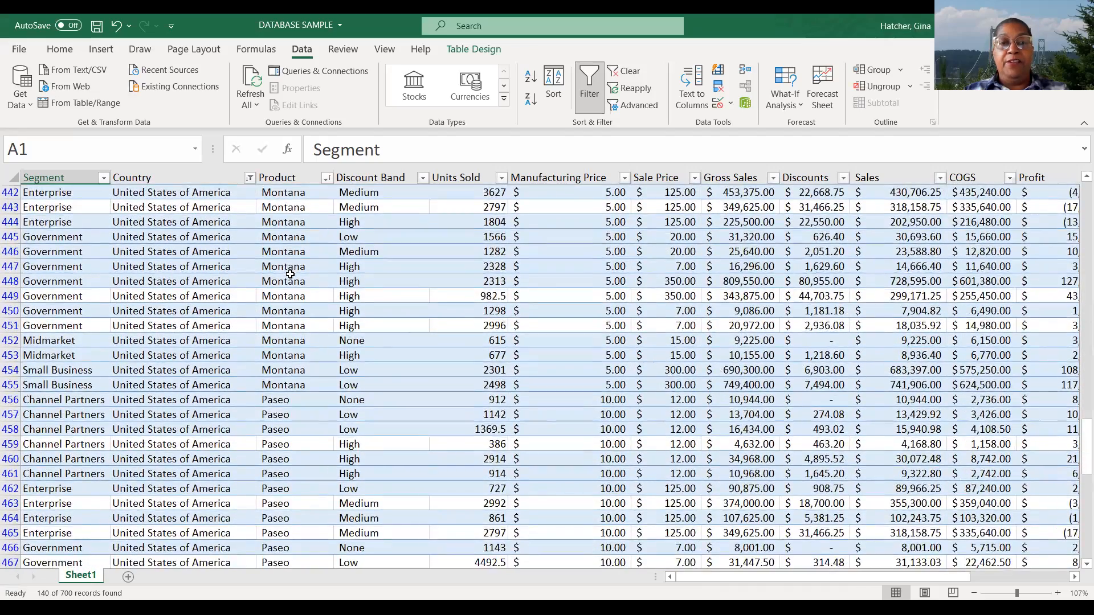
{"action": "scroll", "coordinate": [290, 274], "scroll_direction": "down", "scroll_amount": 1}
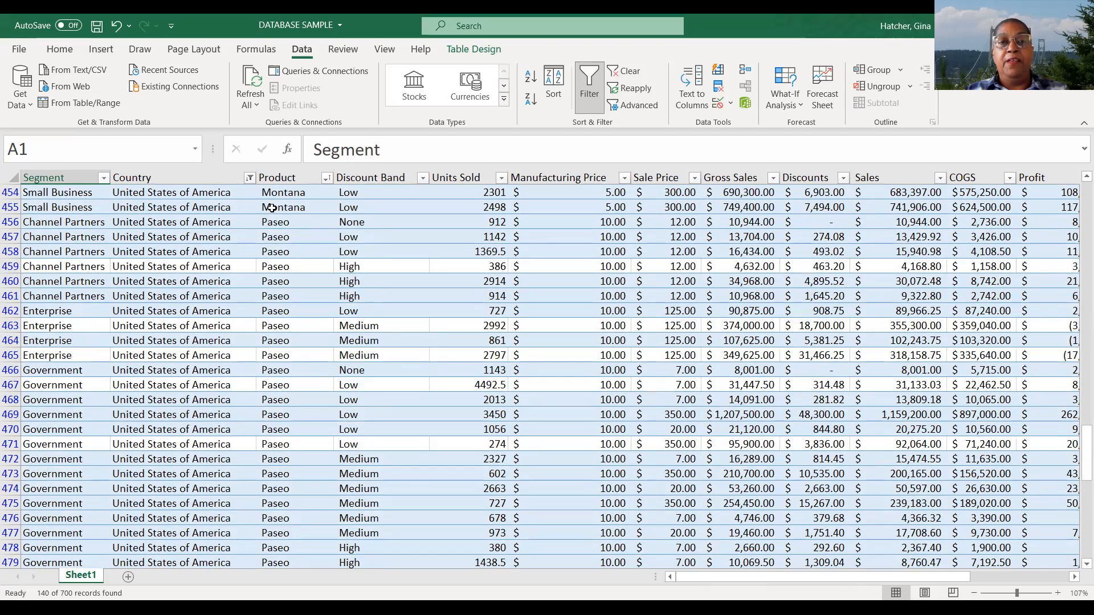
{"action": "scroll", "coordinate": [291, 217], "scroll_direction": "down", "scroll_amount": 2}
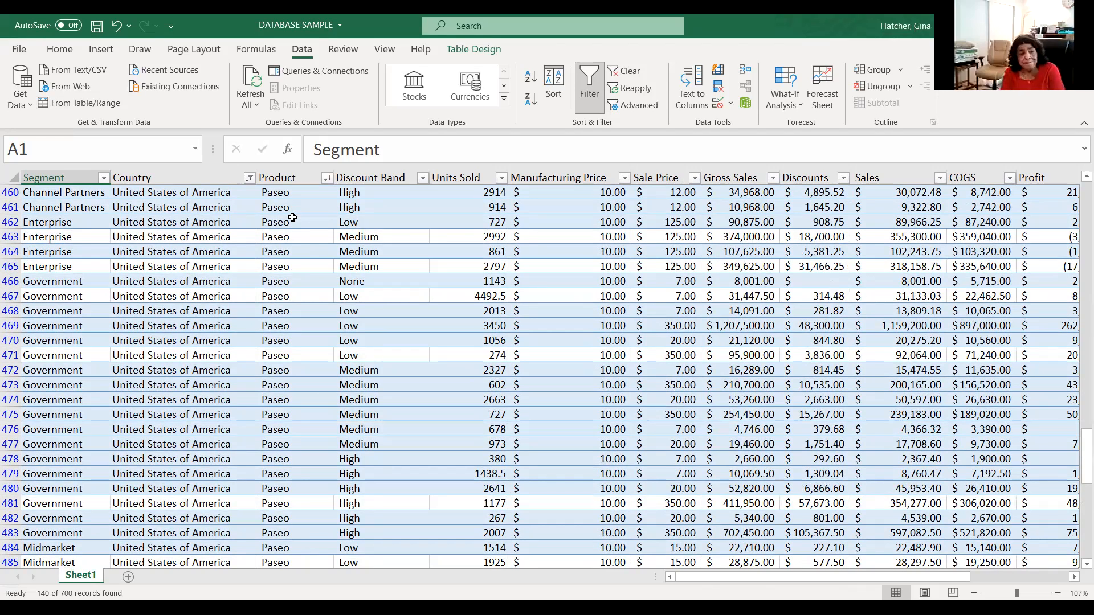
{"action": "scroll", "coordinate": [293, 217], "scroll_direction": "up", "scroll_amount": 20}
{"action": "scroll", "coordinate": [292, 217], "scroll_direction": "up", "scroll_amount": 4}
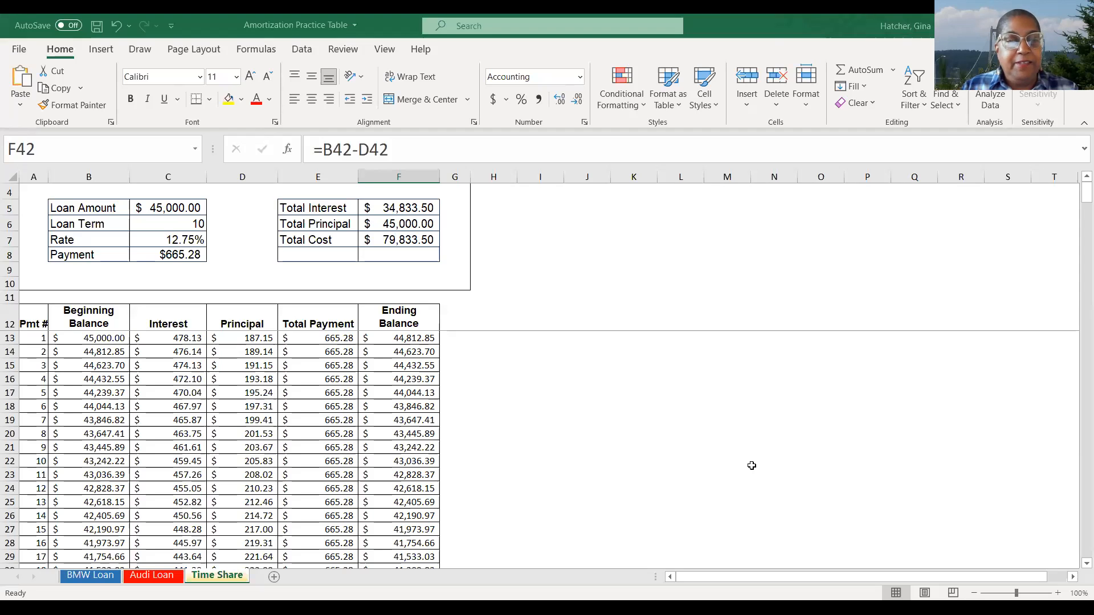
- Examine the payment 1 formulas from Beginning Balance to Ending Balance on the Time Share sheet of the Amortization Practice Table workbook
{"action": "scroll", "coordinate": [721, 425], "scroll_direction": "down", "scroll_amount": 1}
{"action": "scroll", "coordinate": [714, 417], "scroll_direction": "up", "scroll_amount": 1}
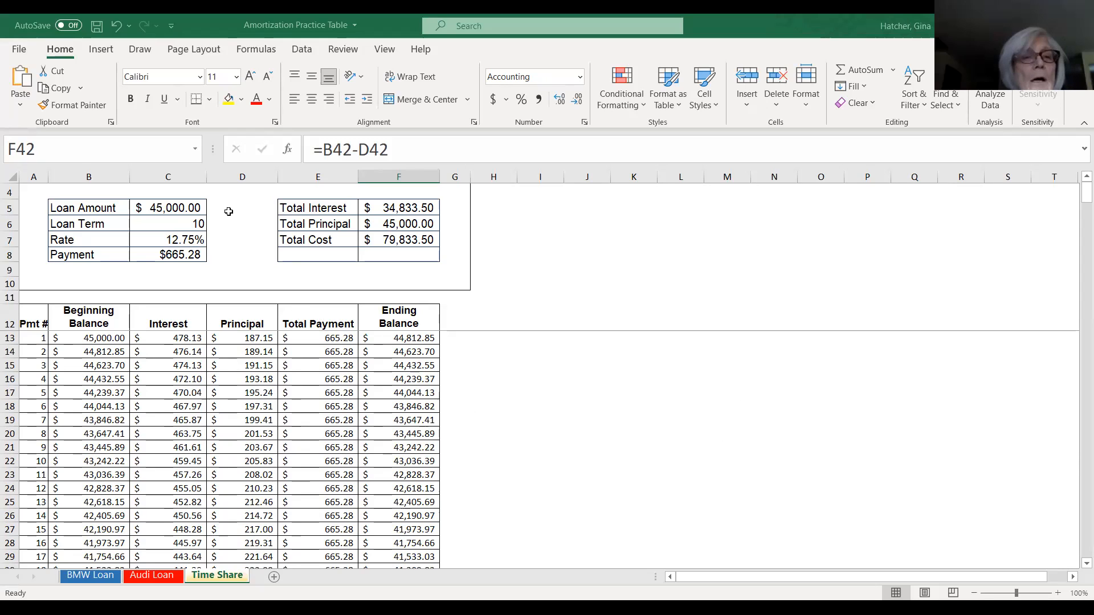
{"action": "left_click", "coordinate": [110, 340]}
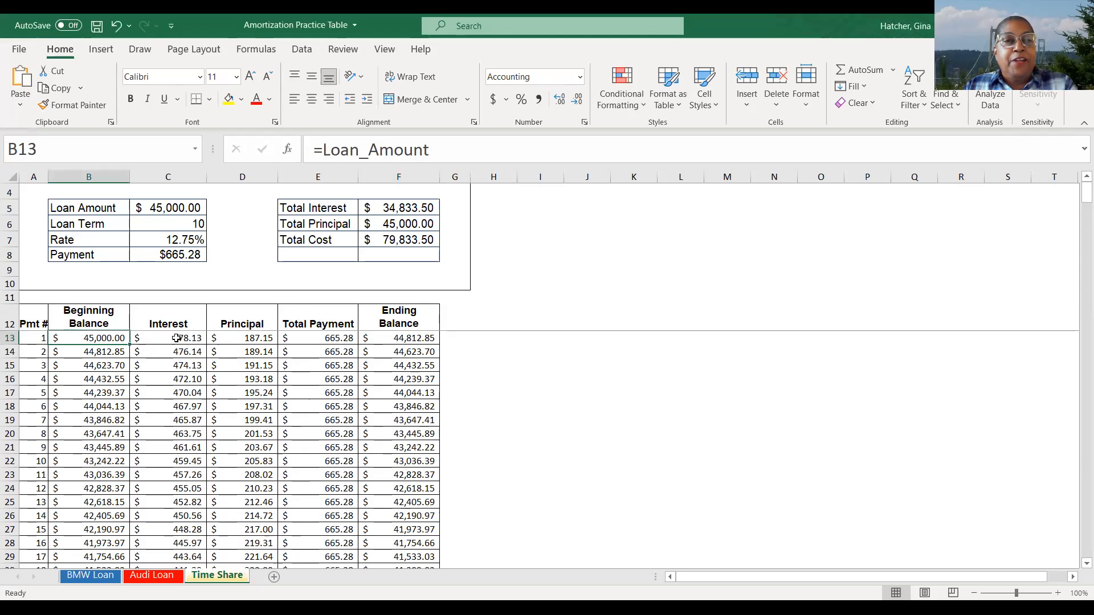
{"action": "left_click", "coordinate": [177, 338]}
{"action": "left_click", "coordinate": [239, 338]}
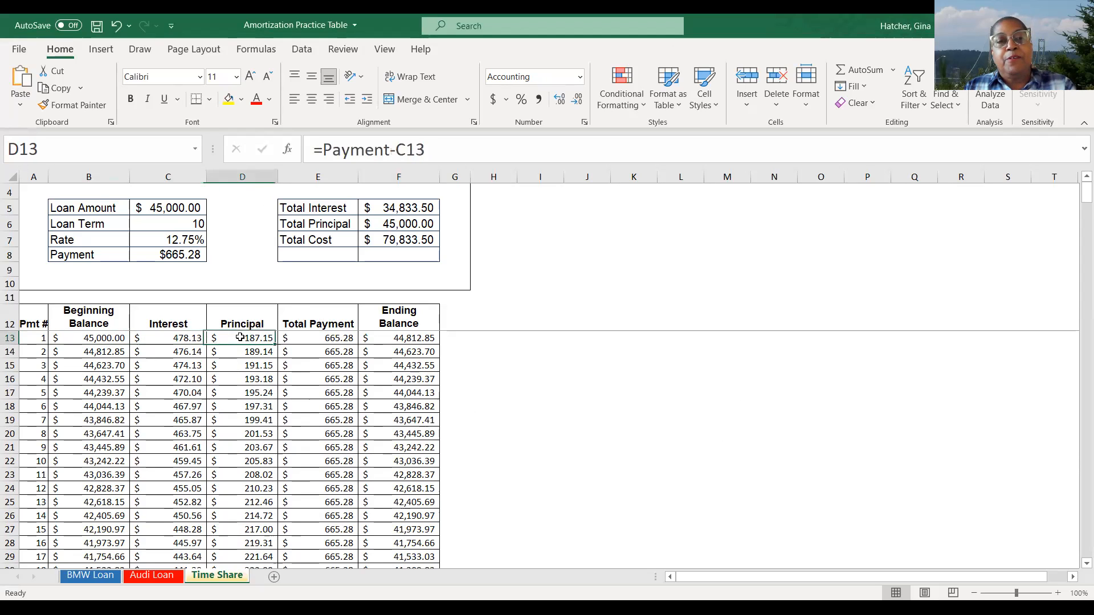
{"action": "left_click", "coordinate": [325, 338]}
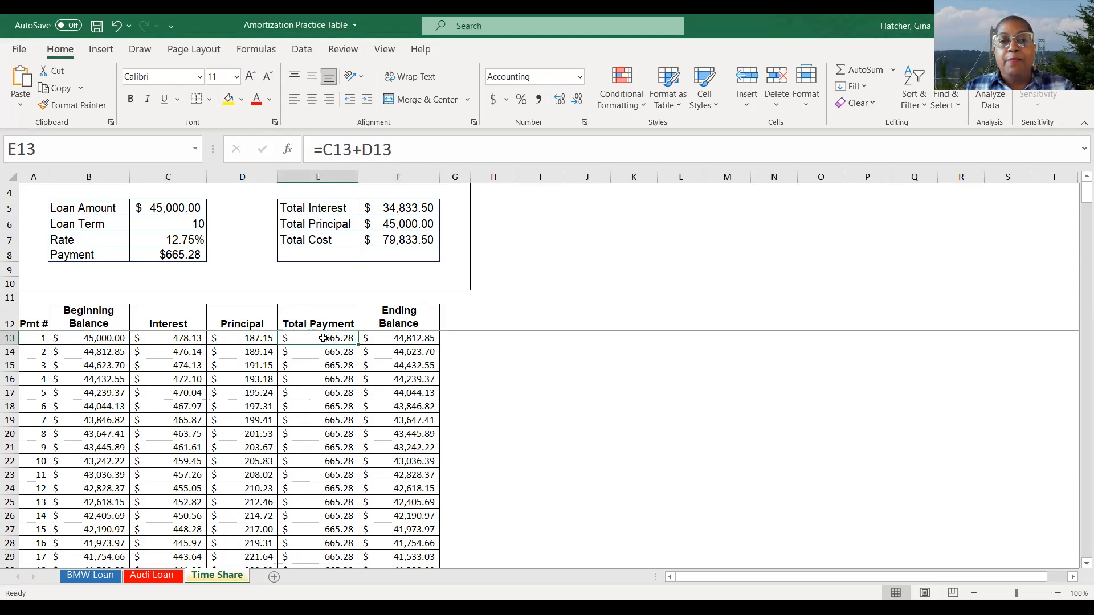
{"action": "left_click", "coordinate": [410, 339]}
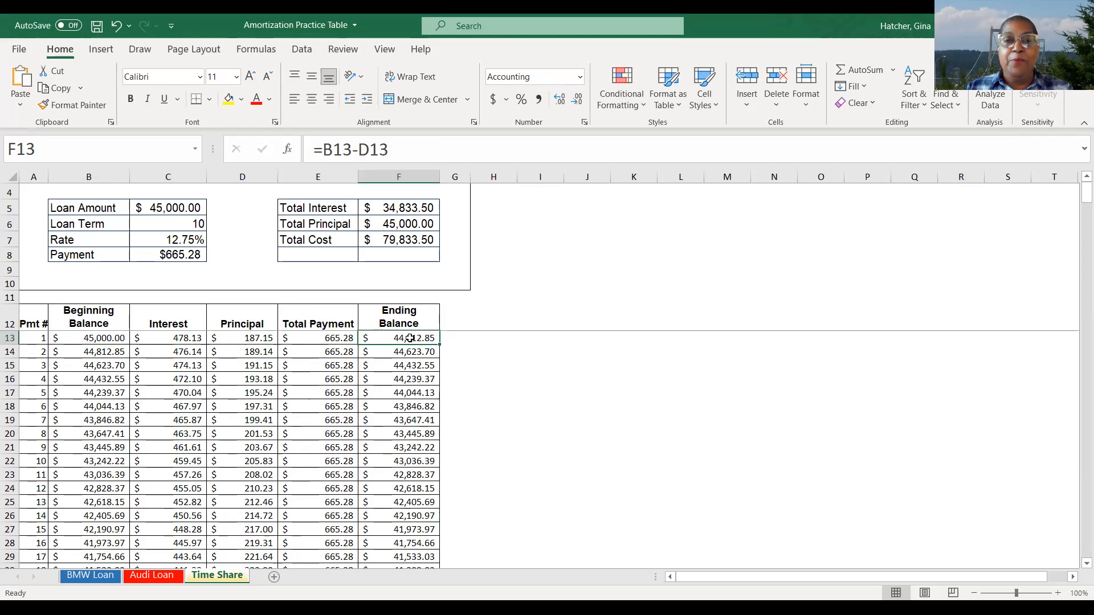
{"action": "left_click", "coordinate": [316, 340]}
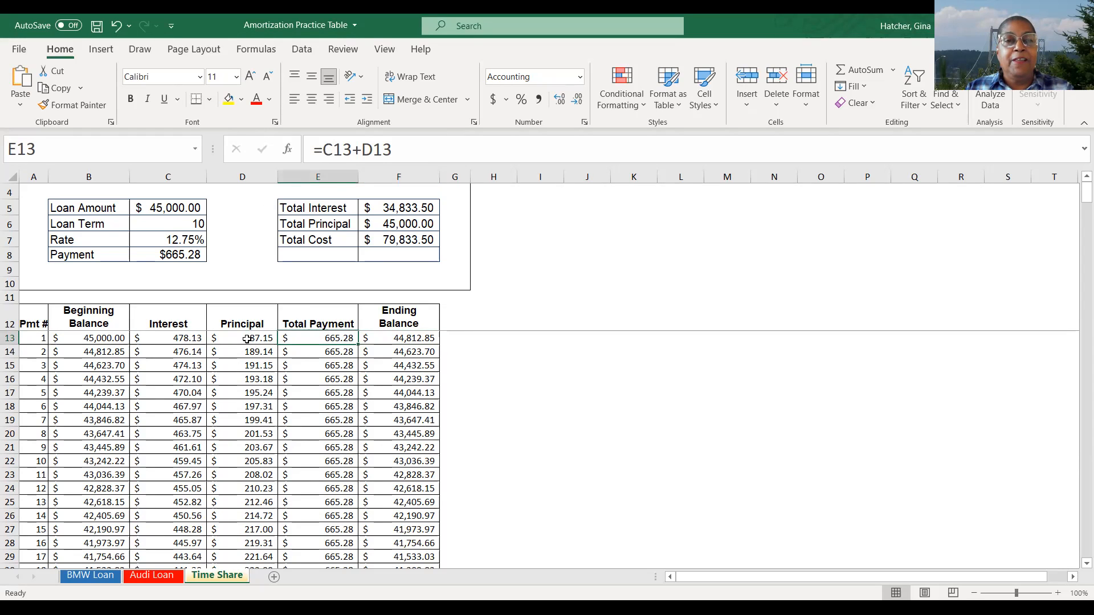
{"action": "left_click", "coordinate": [246, 340]}
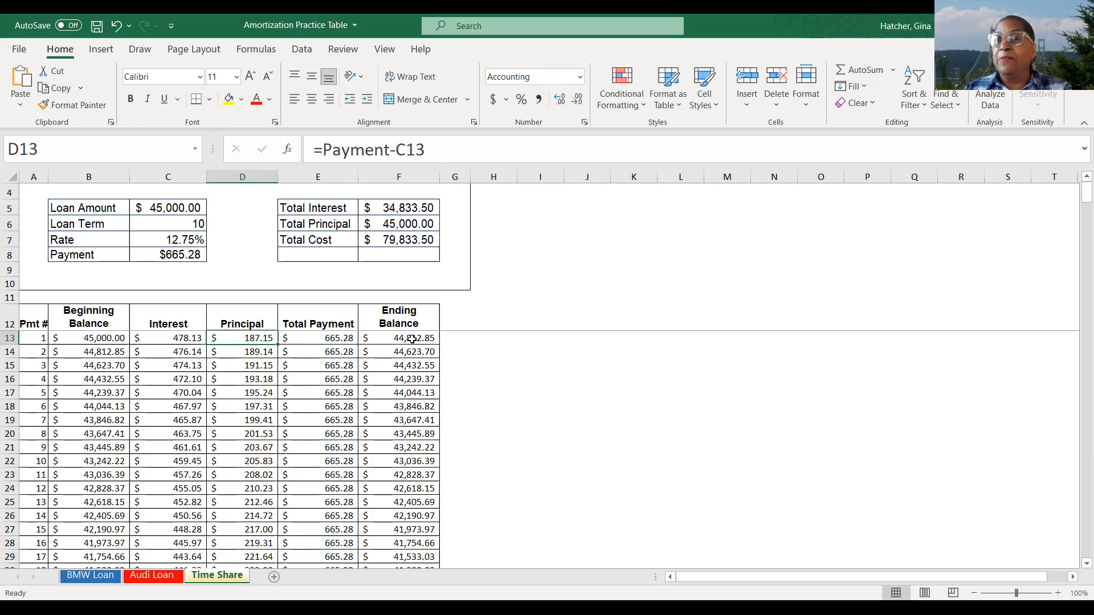
- Unhide the Time Share (2) sheet
{"action": "right_click", "coordinate": [220, 581]}
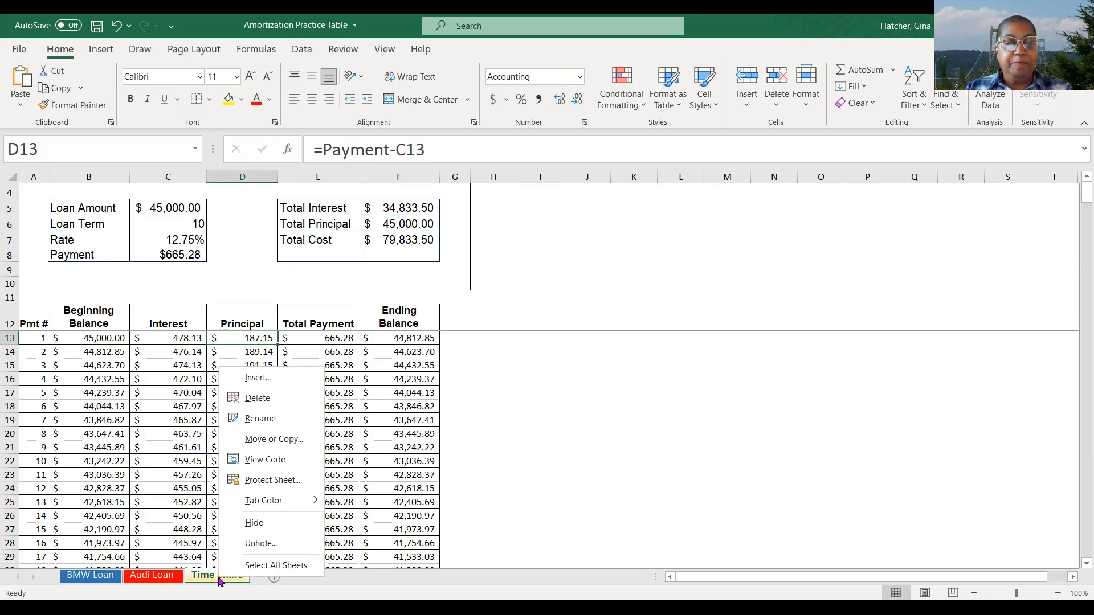
{"action": "left_click", "coordinate": [247, 546]}
{"action": "left_click", "coordinate": [258, 579]}
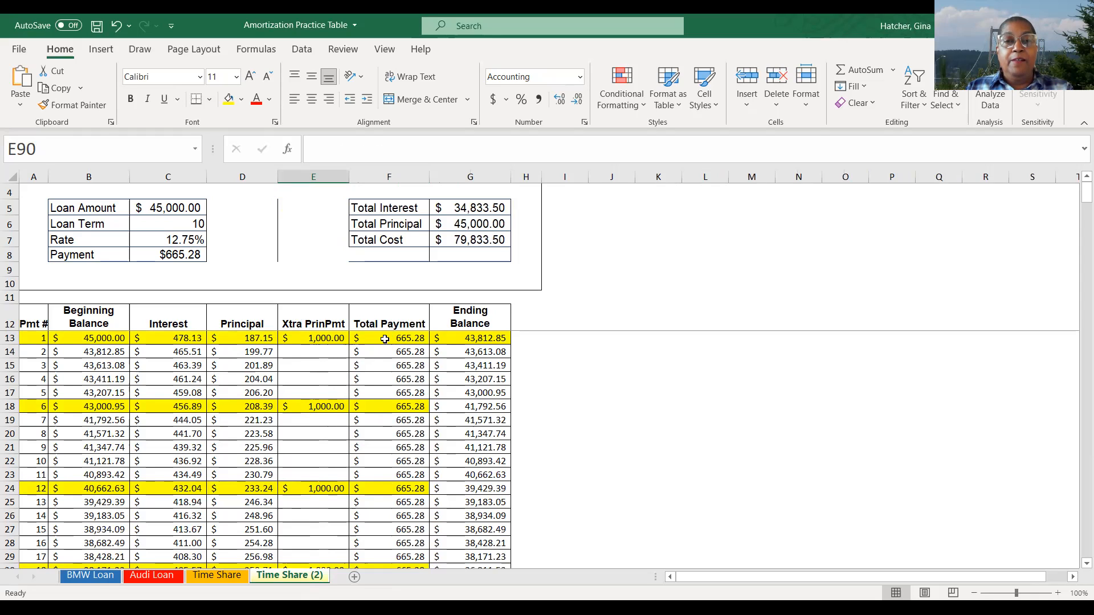
- Examine the payment 1 formulas for Ending Balance and Total Payment on the Time Share (2) sheet
{"action": "left_click", "coordinate": [478, 339]}
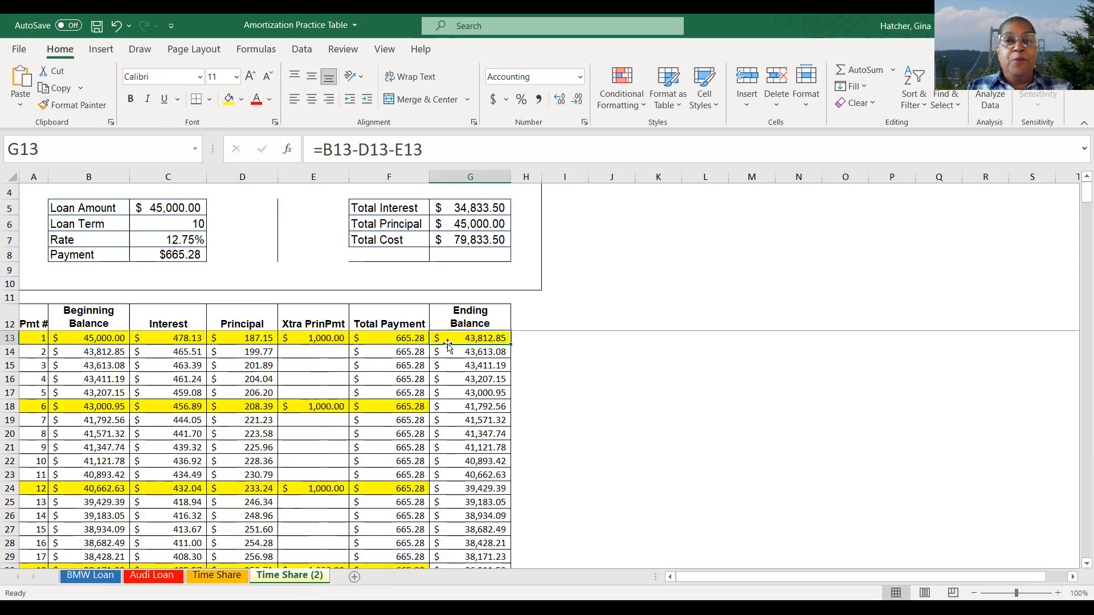
{"action": "left_click", "coordinate": [396, 337]}
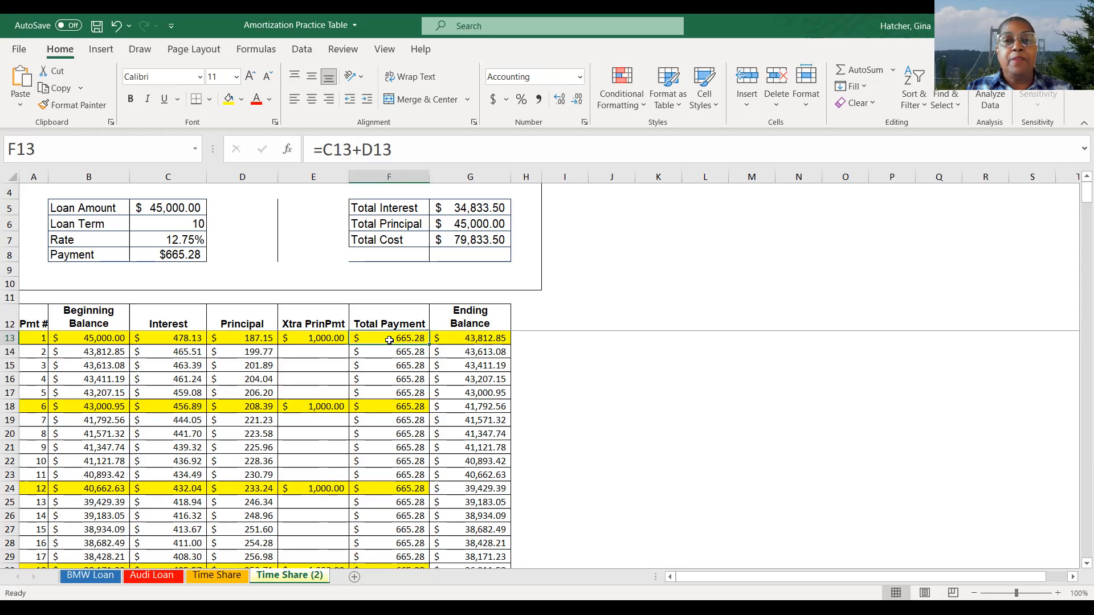
{"action": "left_click", "coordinate": [462, 337]}
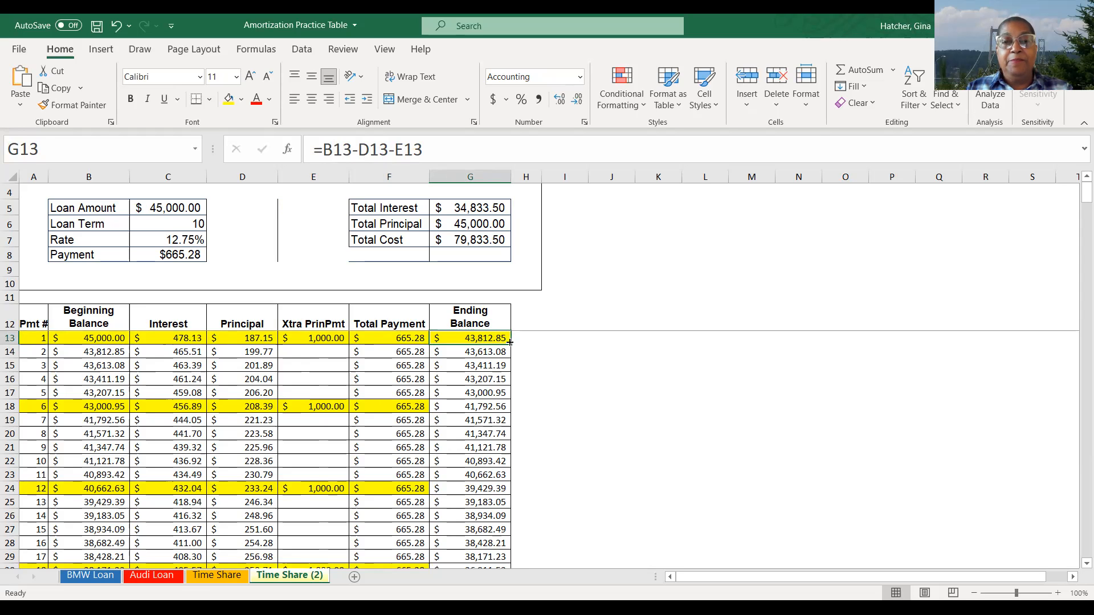
- Look through the Time Share (2) payment schedule to examine how the extra principal payments affect the balances through payment 120
{"action": "scroll", "coordinate": [484, 350], "scroll_direction": "down", "scroll_amount": 2}
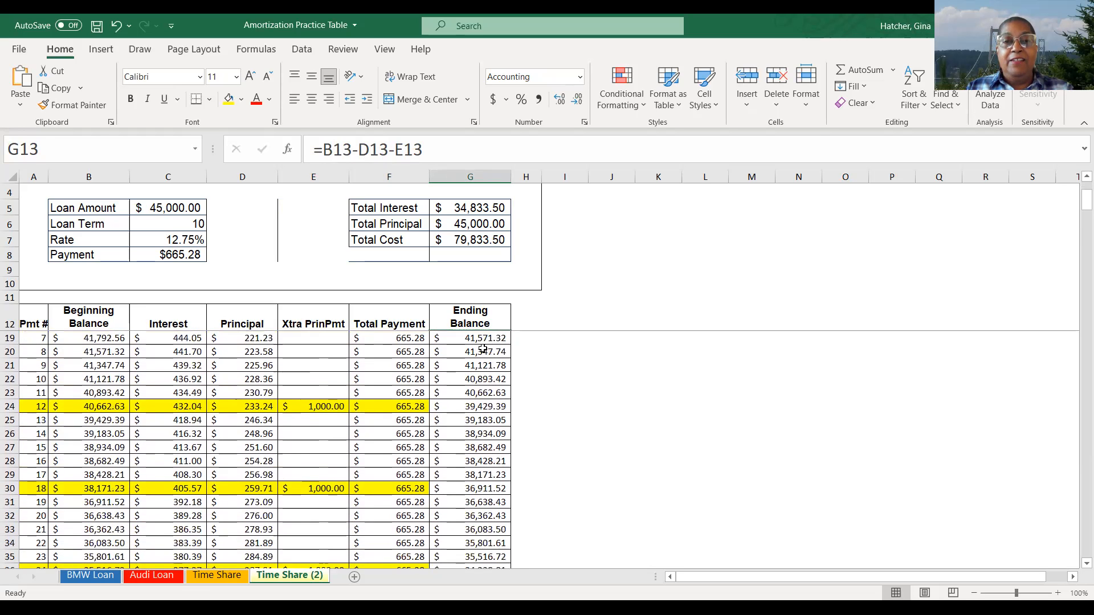
{"action": "scroll", "coordinate": [456, 369], "scroll_direction": "down", "scroll_amount": 7}
{"action": "scroll", "coordinate": [457, 369], "scroll_direction": "down", "scroll_amount": 8}
{"action": "scroll", "coordinate": [454, 372], "scroll_direction": "down", "scroll_amount": 5}
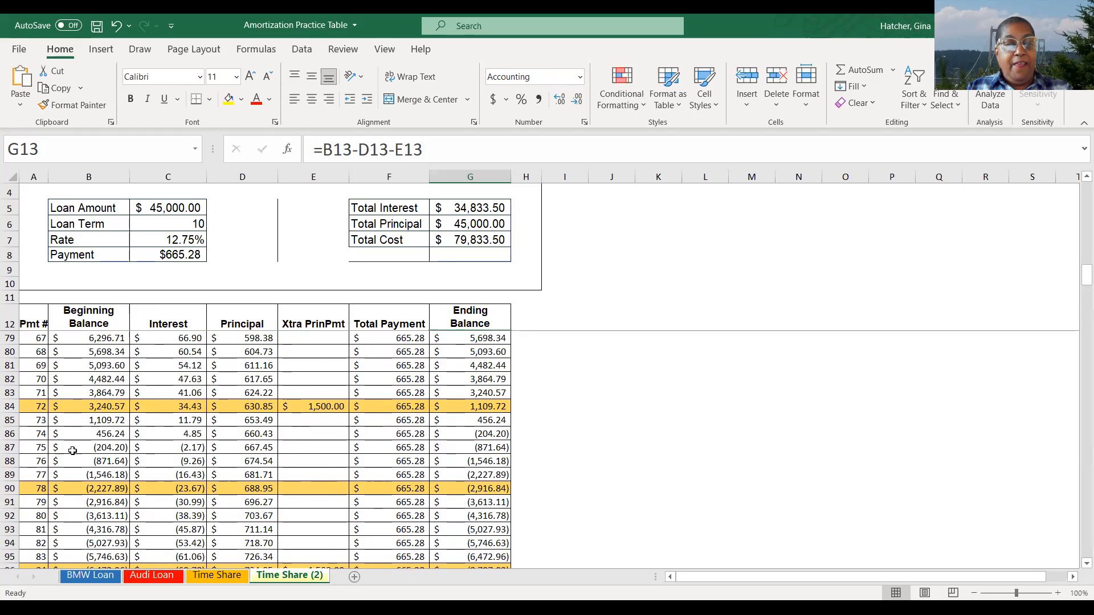
{"action": "scroll", "coordinate": [73, 450], "scroll_direction": "down", "scroll_amount": 14}
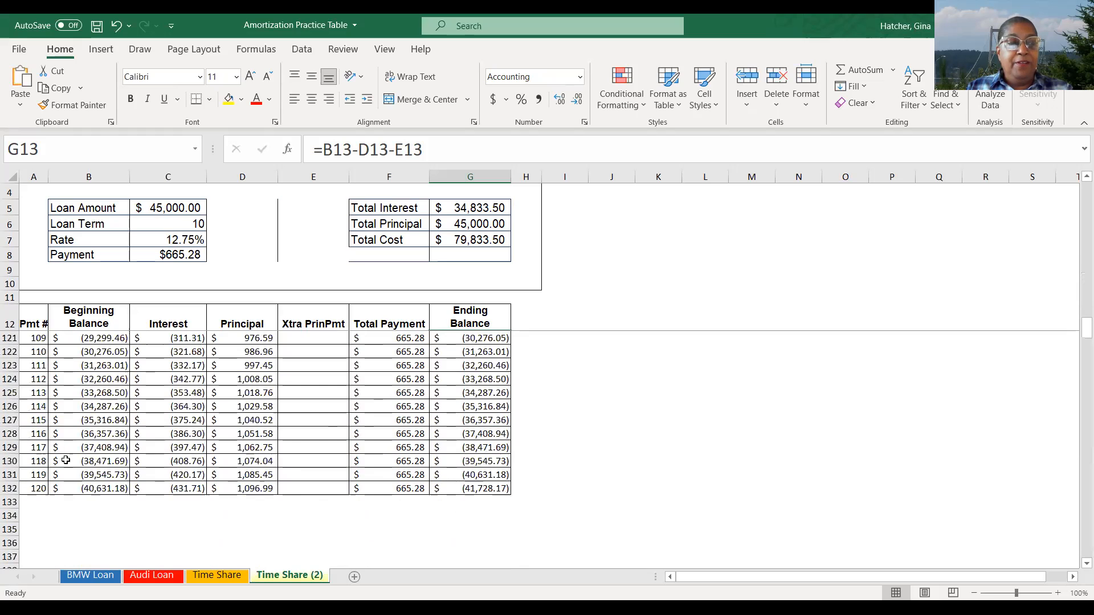
{"action": "scroll", "coordinate": [59, 476], "scroll_direction": "up", "scroll_amount": 17}
{"action": "scroll", "coordinate": [199, 434], "scroll_direction": "up", "scroll_amount": 13}
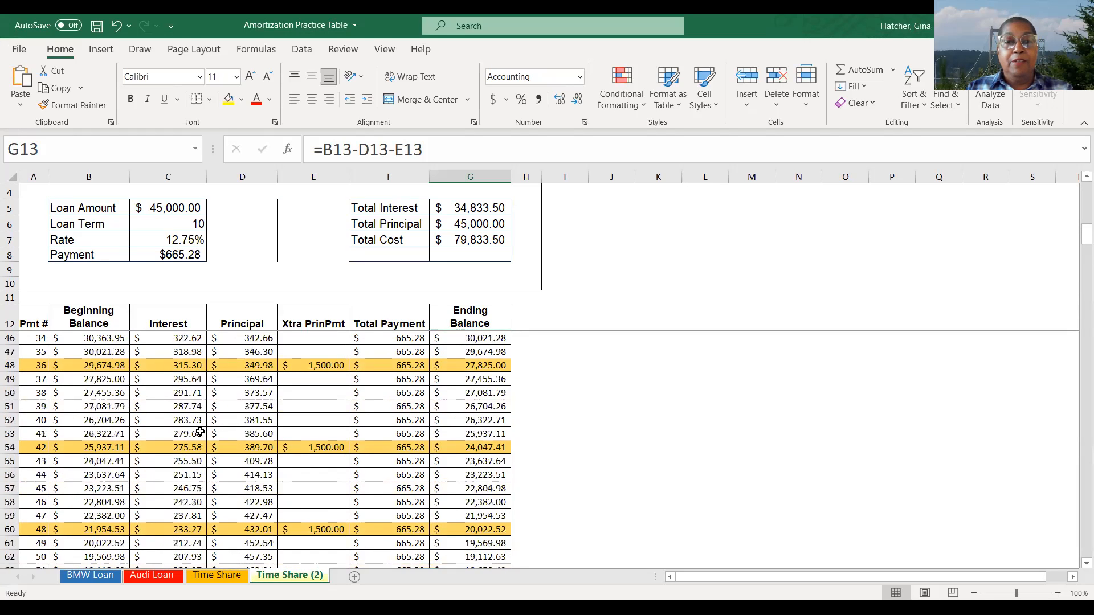
{"action": "scroll", "coordinate": [293, 370], "scroll_direction": "up", "scroll_amount": 4}
{"action": "scroll", "coordinate": [299, 382], "scroll_direction": "down", "scroll_amount": 8}
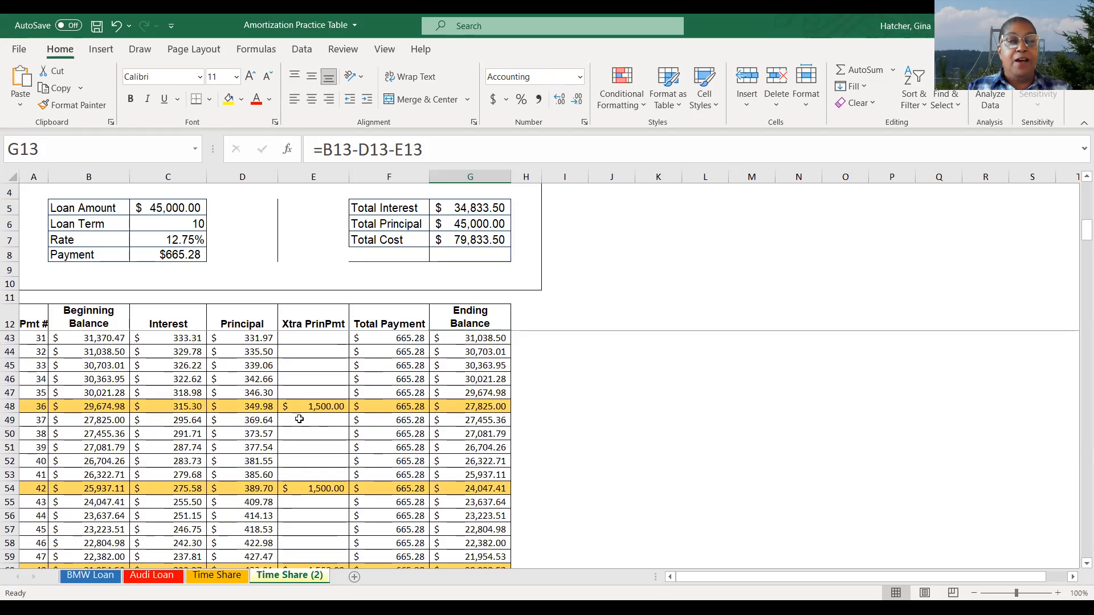
{"action": "scroll", "coordinate": [298, 419], "scroll_direction": "down", "scroll_amount": 3}
{"action": "scroll", "coordinate": [306, 420], "scroll_direction": "down", "scroll_amount": 6}
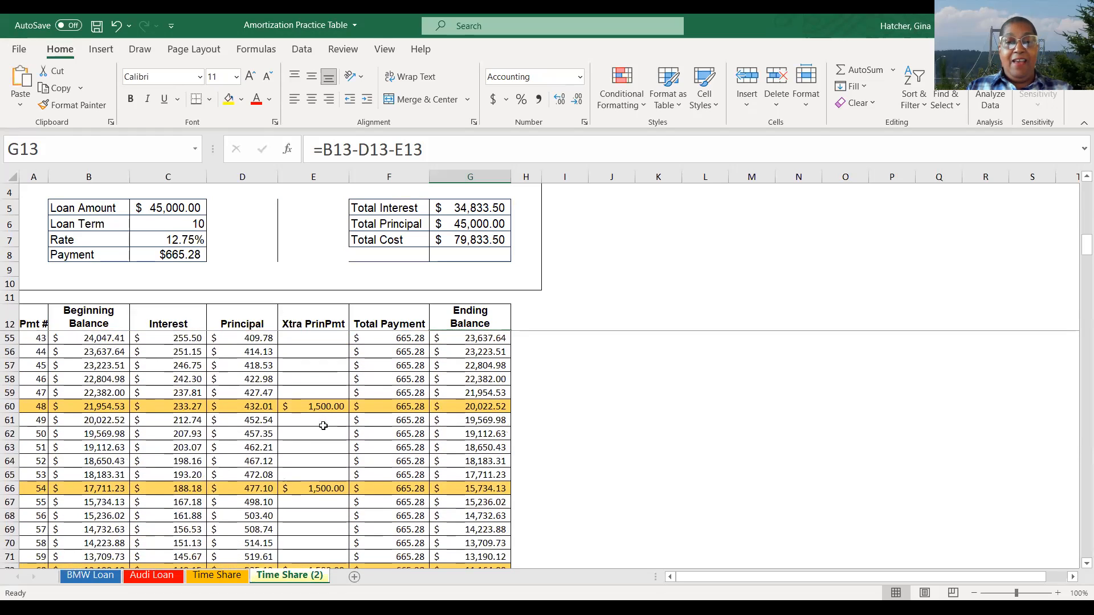
{"action": "scroll", "coordinate": [323, 430], "scroll_direction": "down", "scroll_amount": 4}
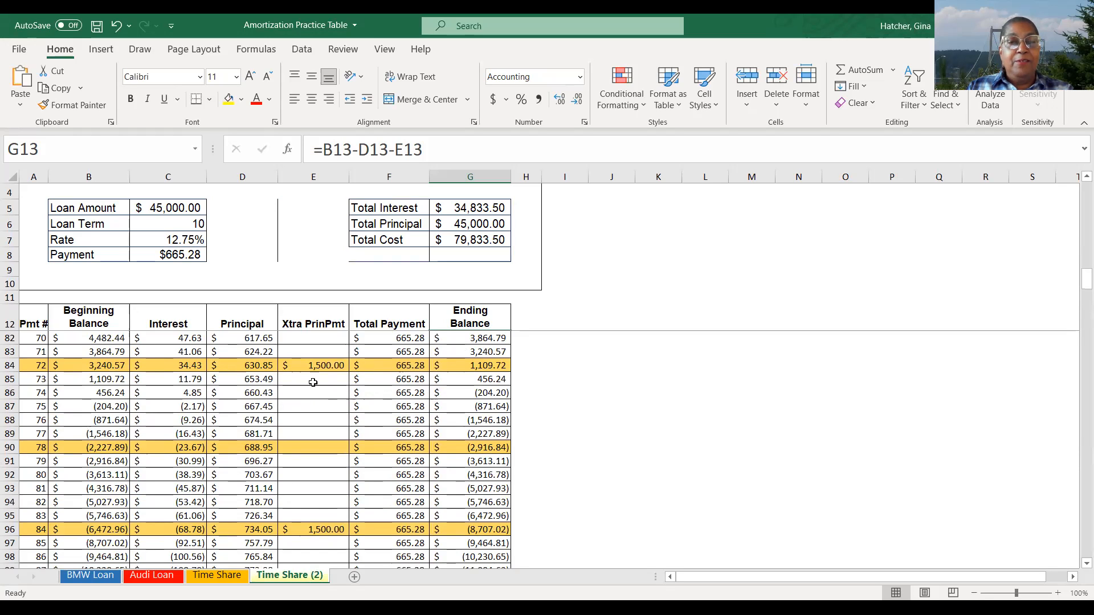
- Examine the beginning and ending balance of payment 73 and the Beginning Balance, Interest and Principal formulas of payment 74
{"action": "left_click", "coordinate": [105, 381]}
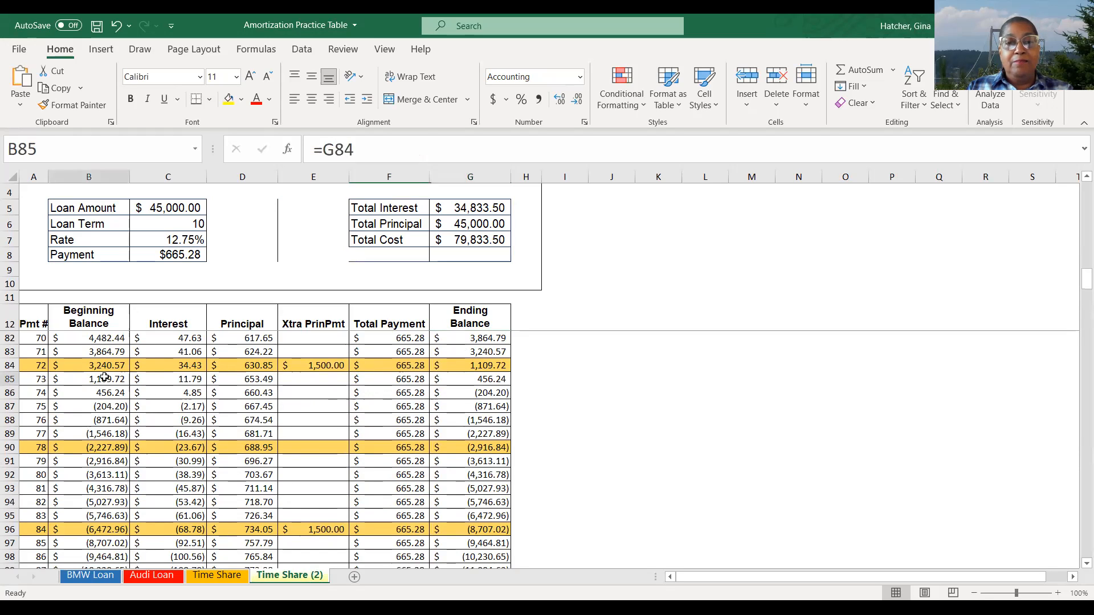
{"action": "left_click", "coordinate": [33, 381]}
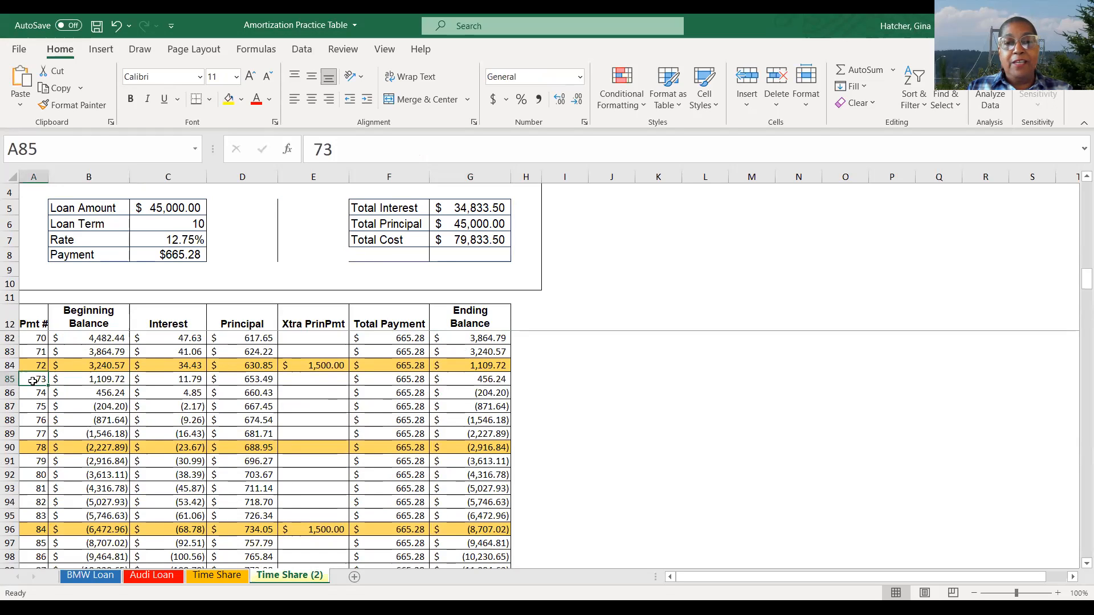
{"action": "left_click", "coordinate": [474, 380]}
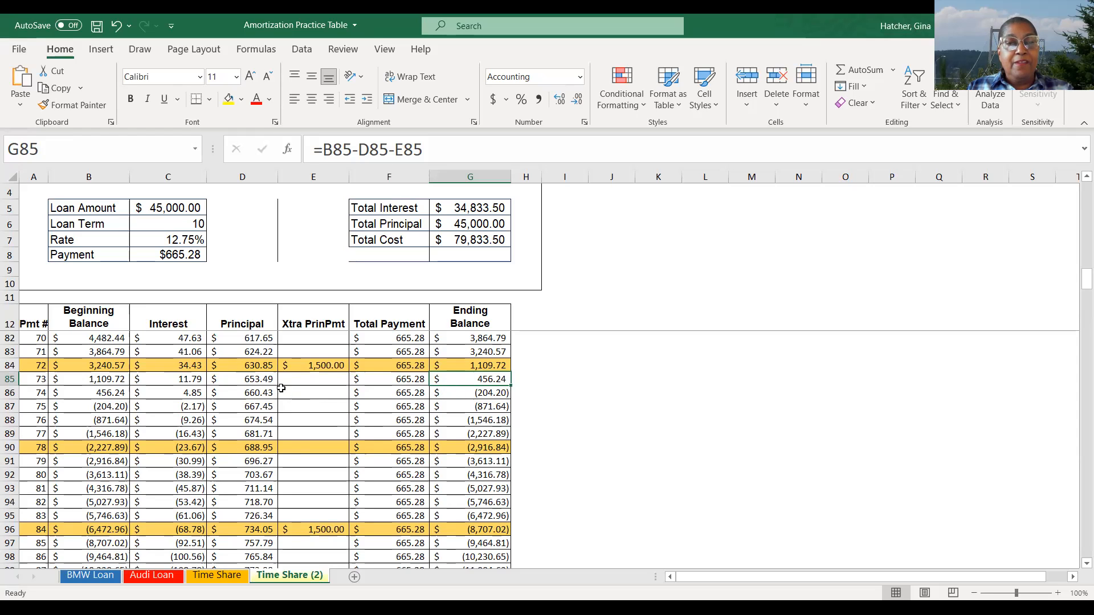
{"action": "left_click", "coordinate": [88, 393]}
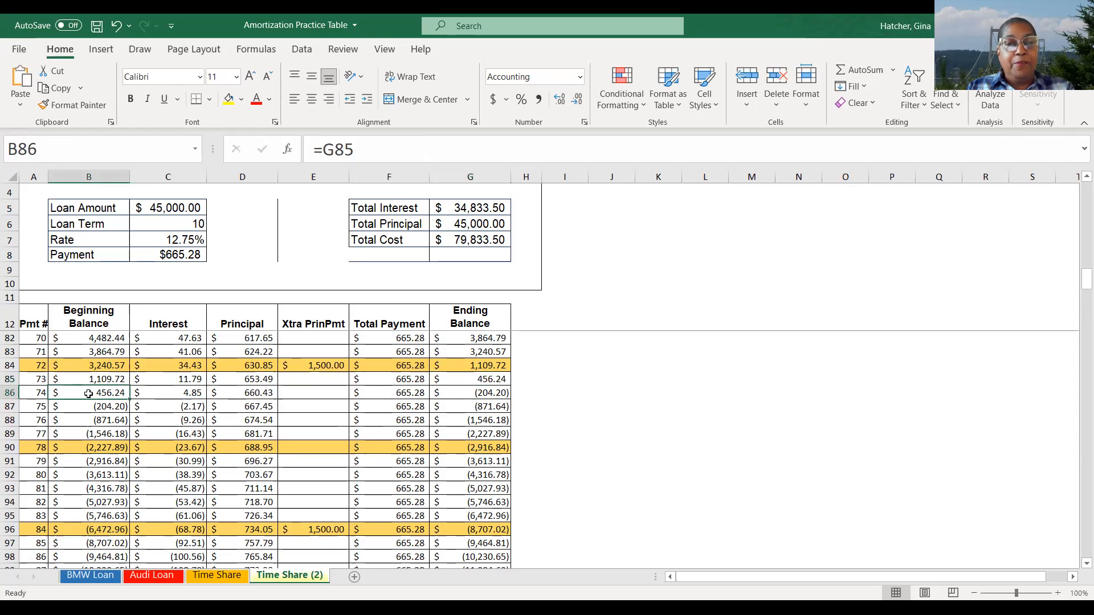
{"action": "left_click", "coordinate": [188, 395]}
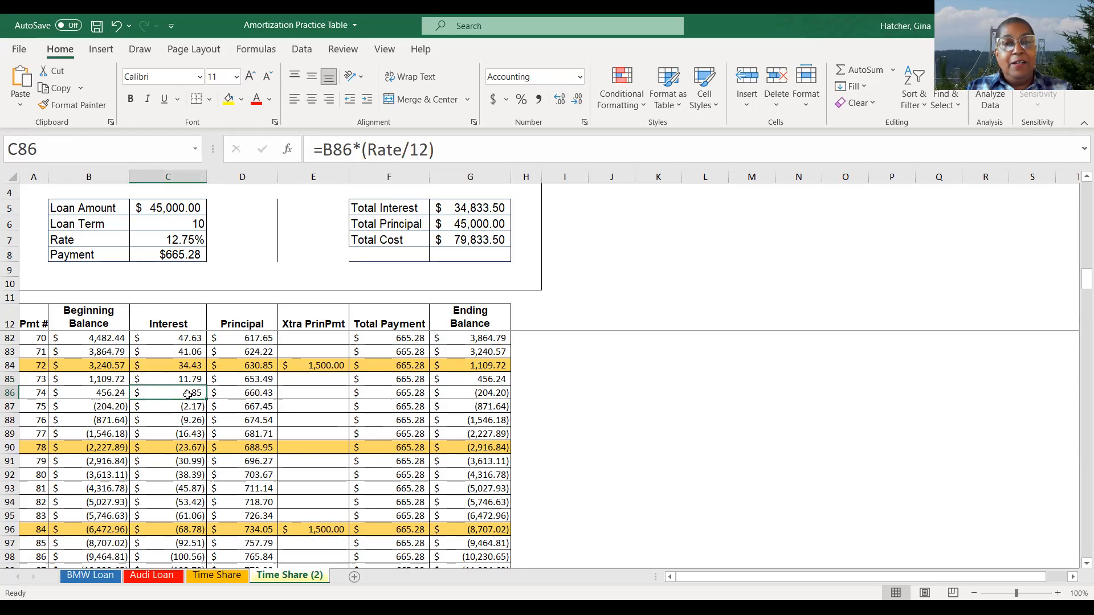
{"action": "left_click", "coordinate": [254, 393]}
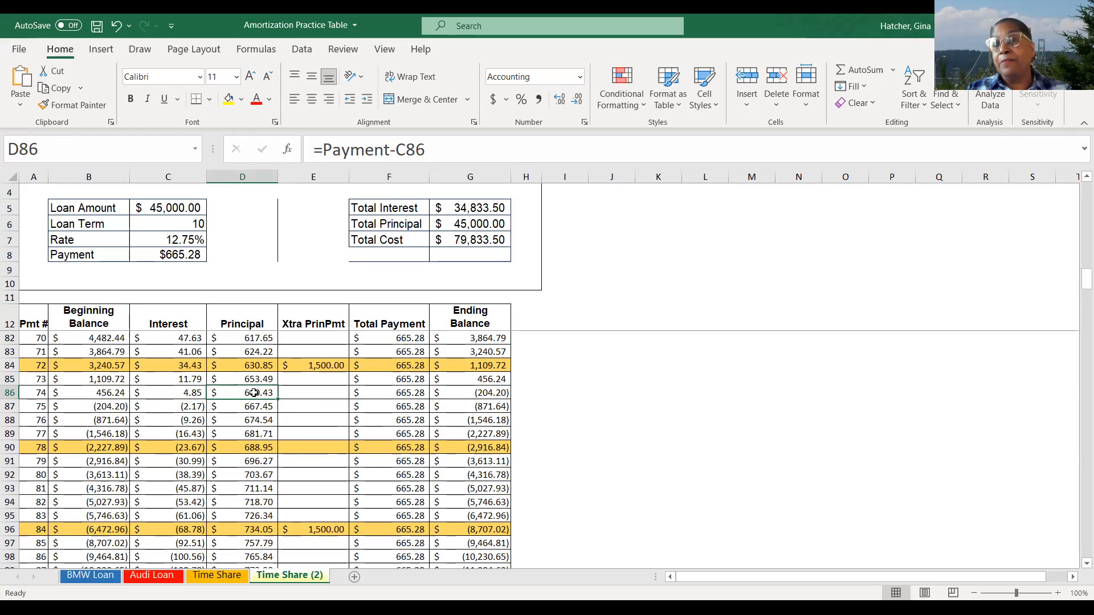
- Compare the first payments on Time Share (2) with those on the Time Share sheet, returning to Time Share (2)
{"action": "scroll", "coordinate": [254, 393], "scroll_direction": "up", "scroll_amount": 18}
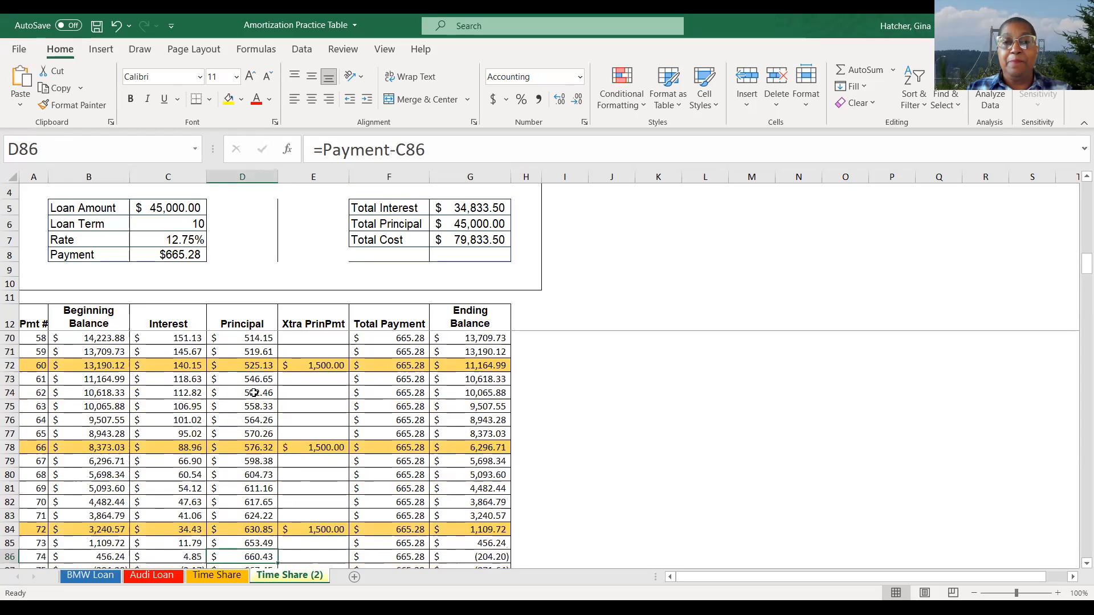
{"action": "scroll", "coordinate": [254, 393], "scroll_direction": "up", "scroll_amount": 5}
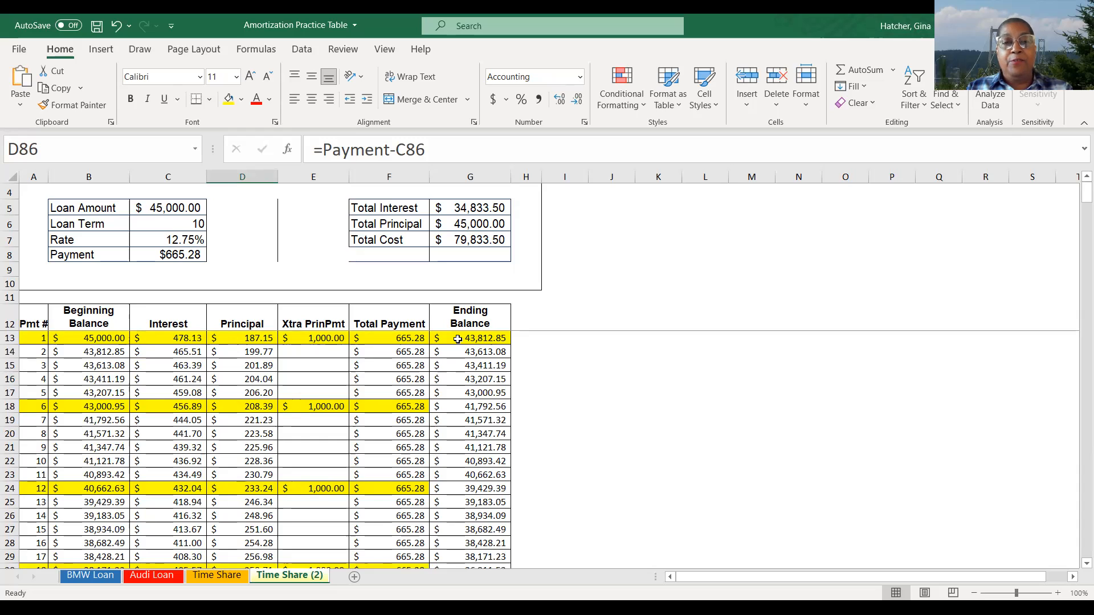
{"action": "left_click", "coordinate": [225, 580]}
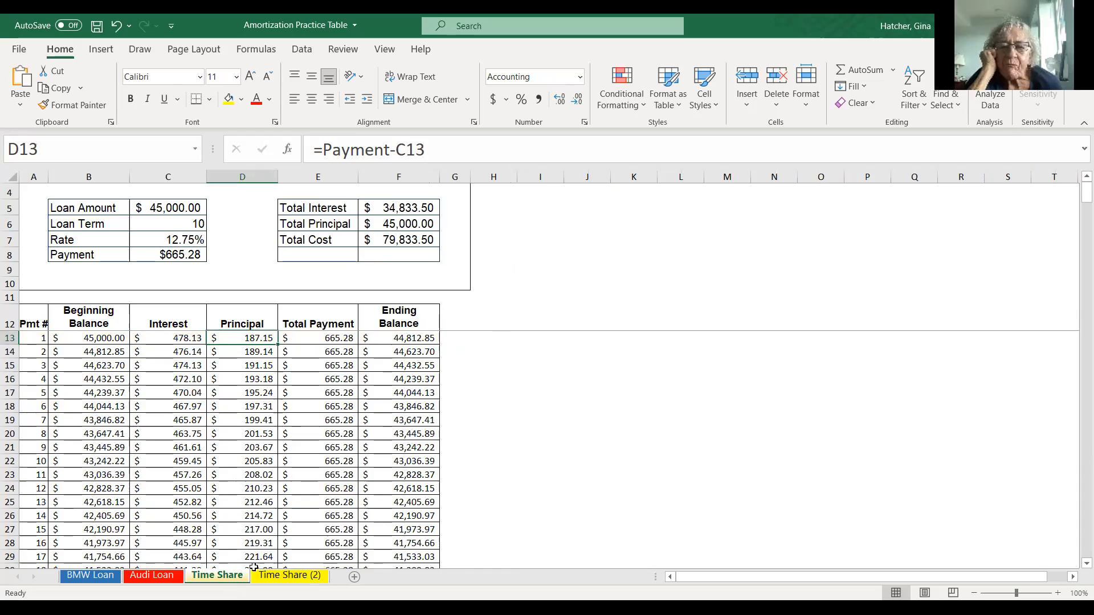
{"action": "left_click", "coordinate": [280, 577]}
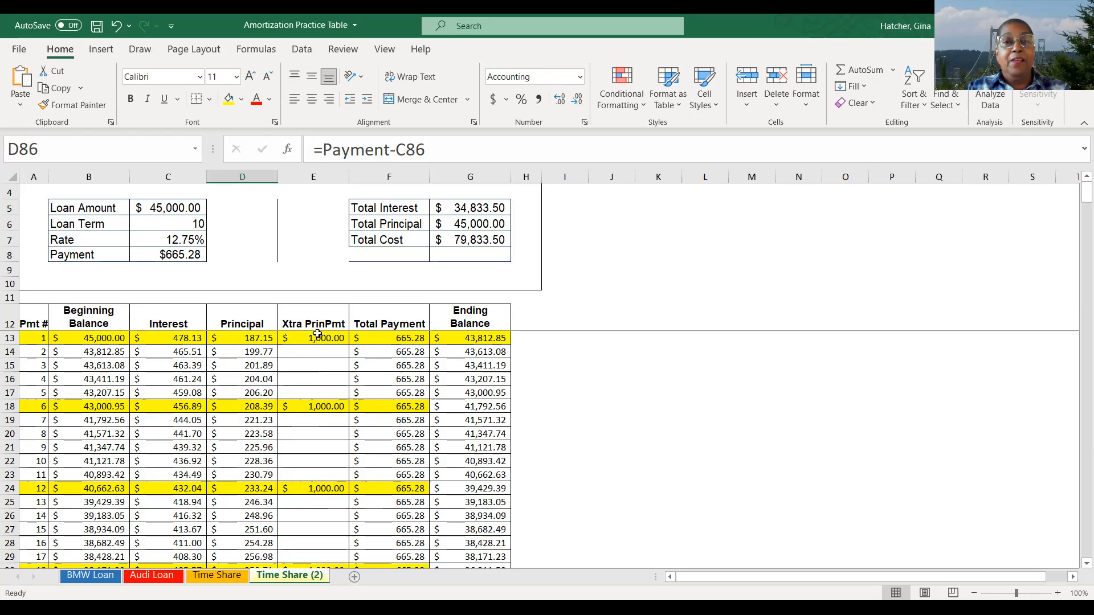
- Insert a blank column between Xtra PrinPmt and Total Payment on the Time Share (2) sheet
{"action": "left_click", "coordinate": [387, 321]}
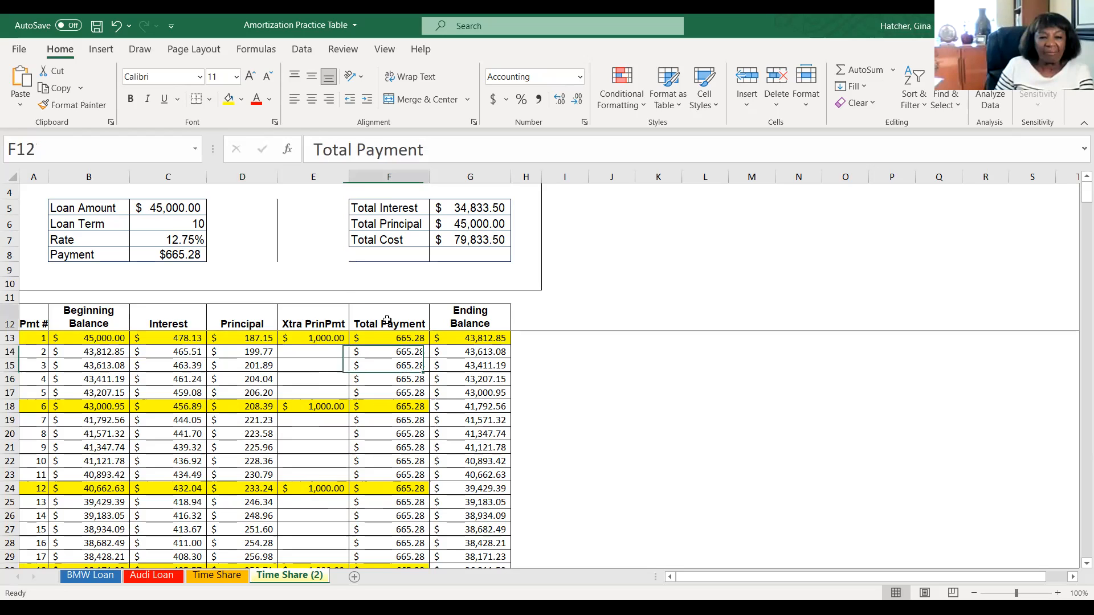
{"action": "left_click", "coordinate": [393, 177]}
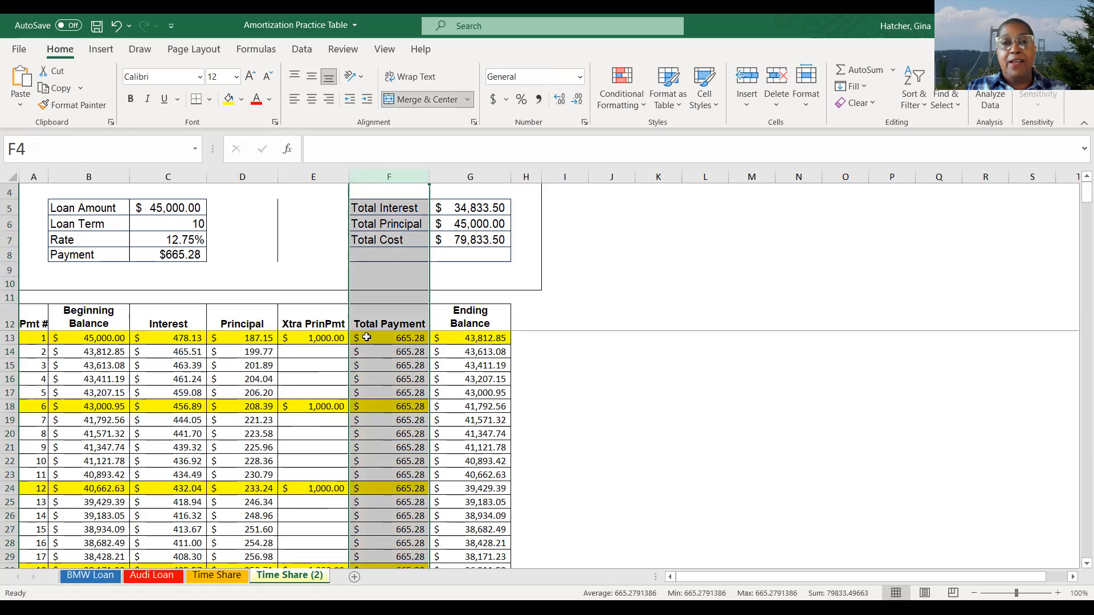
{"action": "left_click", "coordinate": [380, 321]}
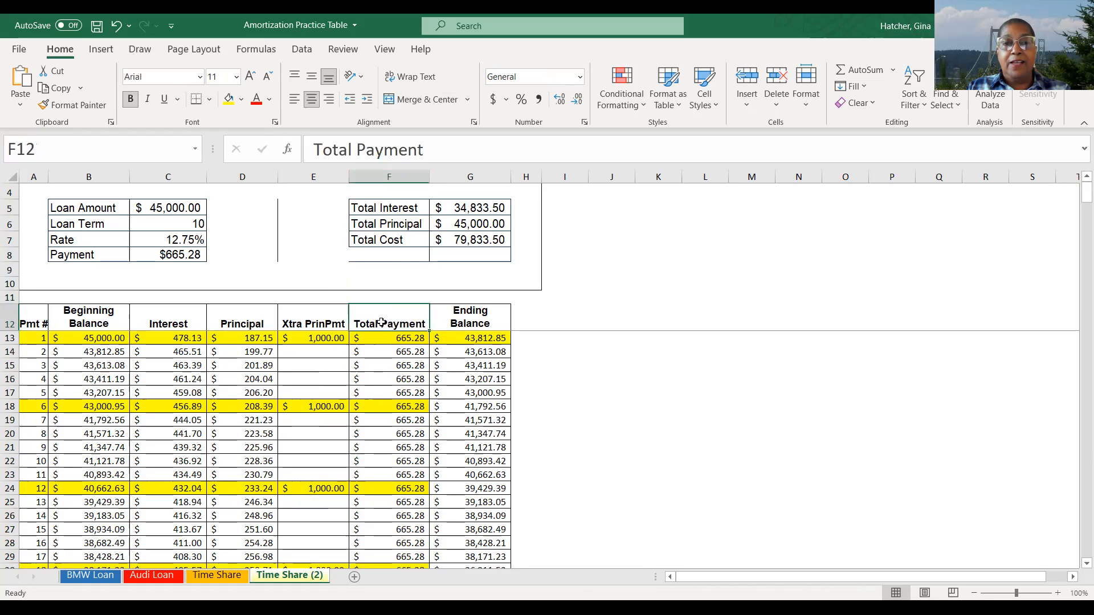
{"action": "left_click", "coordinate": [391, 177]}
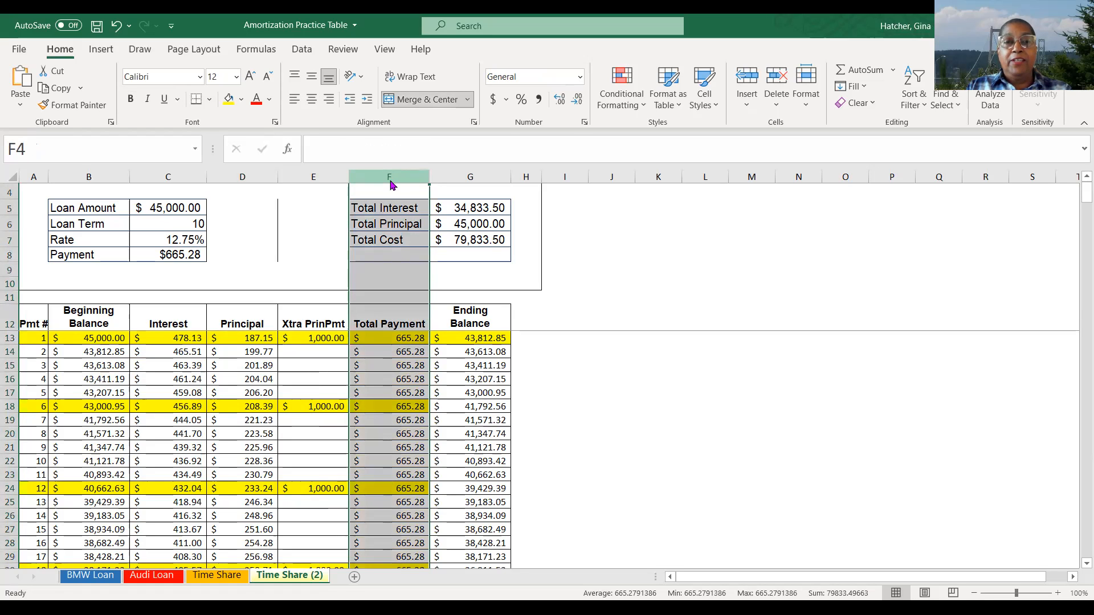
{"action": "right_click", "coordinate": [391, 184]}
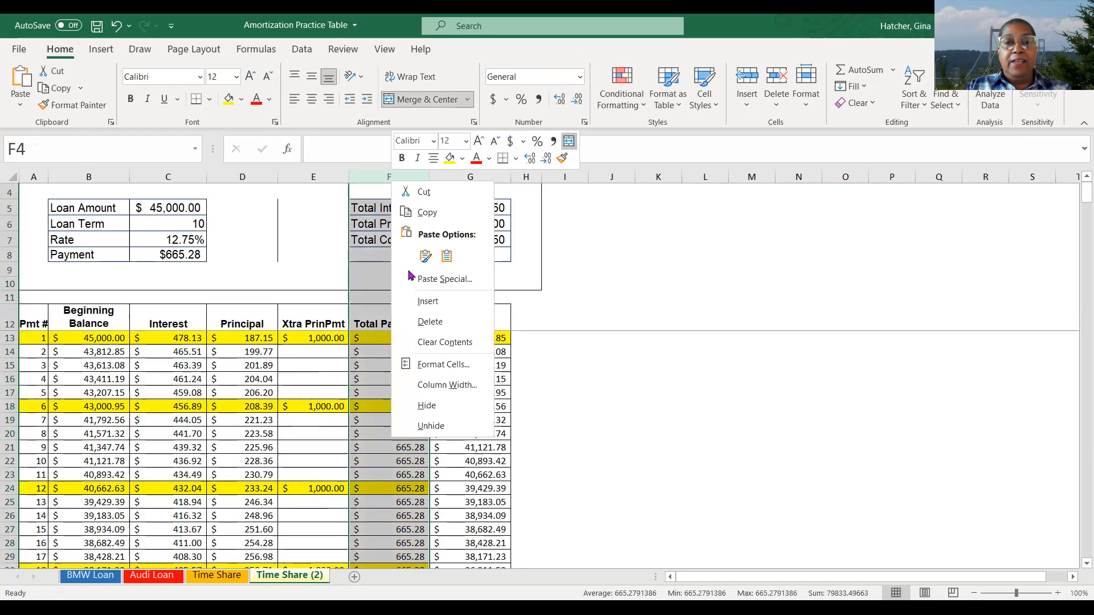
{"action": "left_click", "coordinate": [422, 302]}
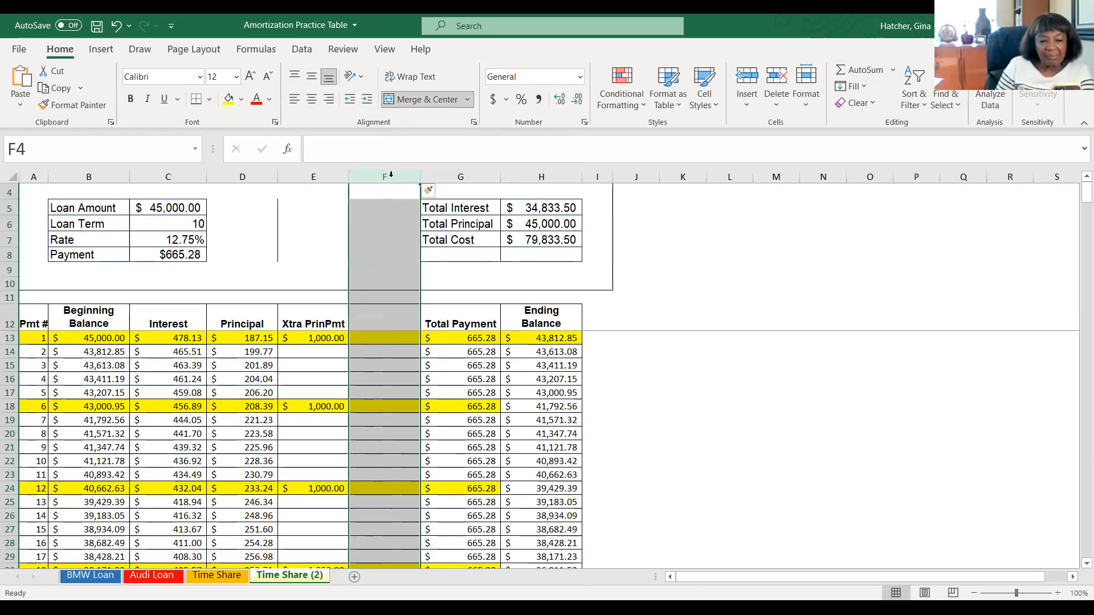
- Delete the blank column before Total Payment and deselect the column
{"action": "right_click", "coordinate": [396, 184]}
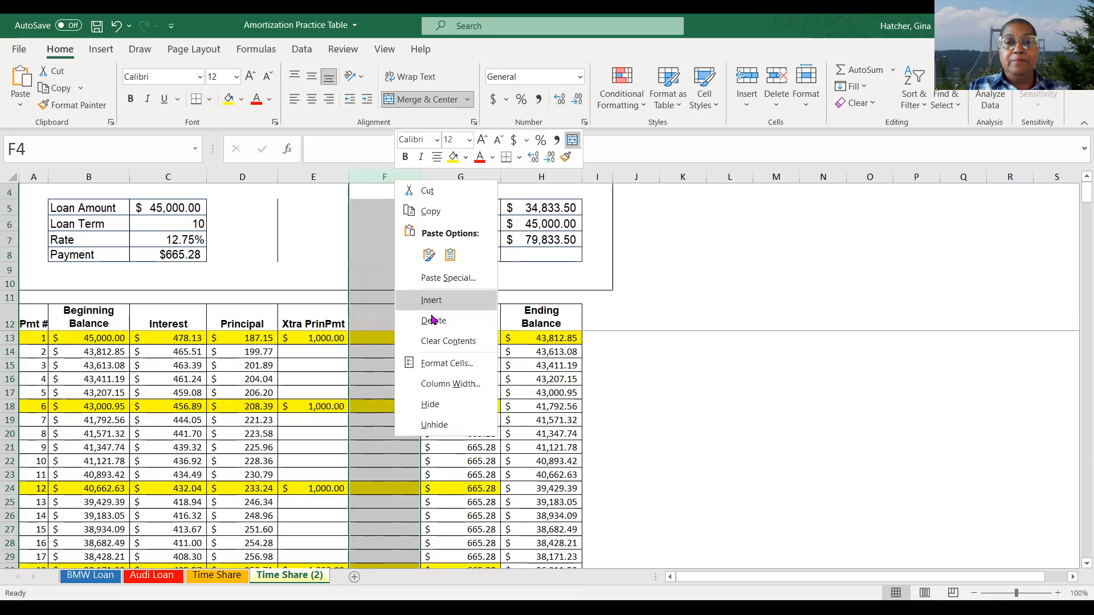
{"action": "left_click", "coordinate": [436, 322]}
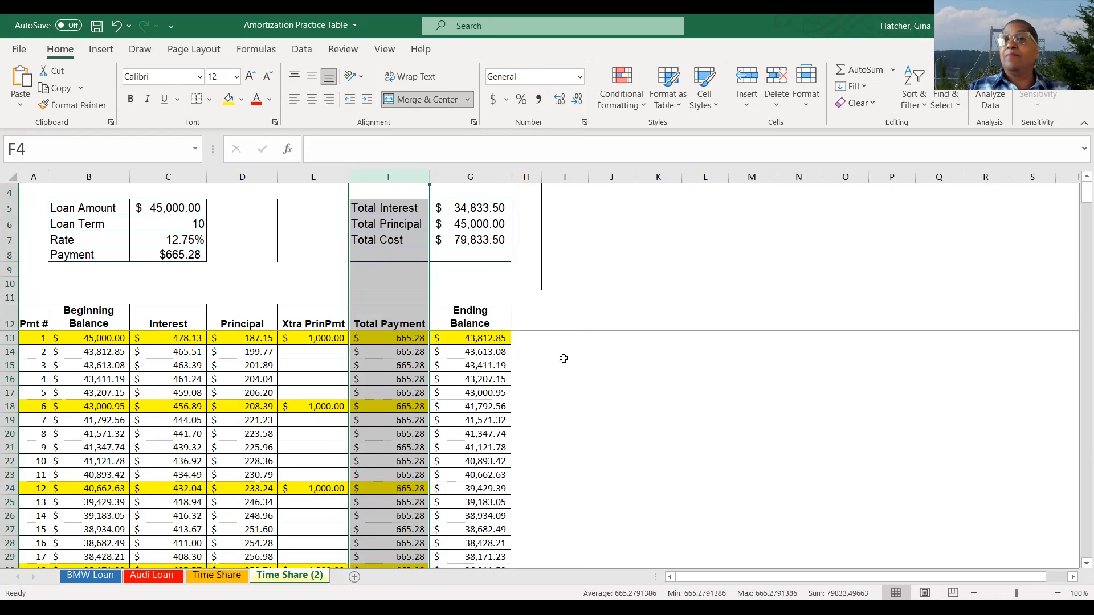
{"action": "left_click", "coordinate": [558, 392]}
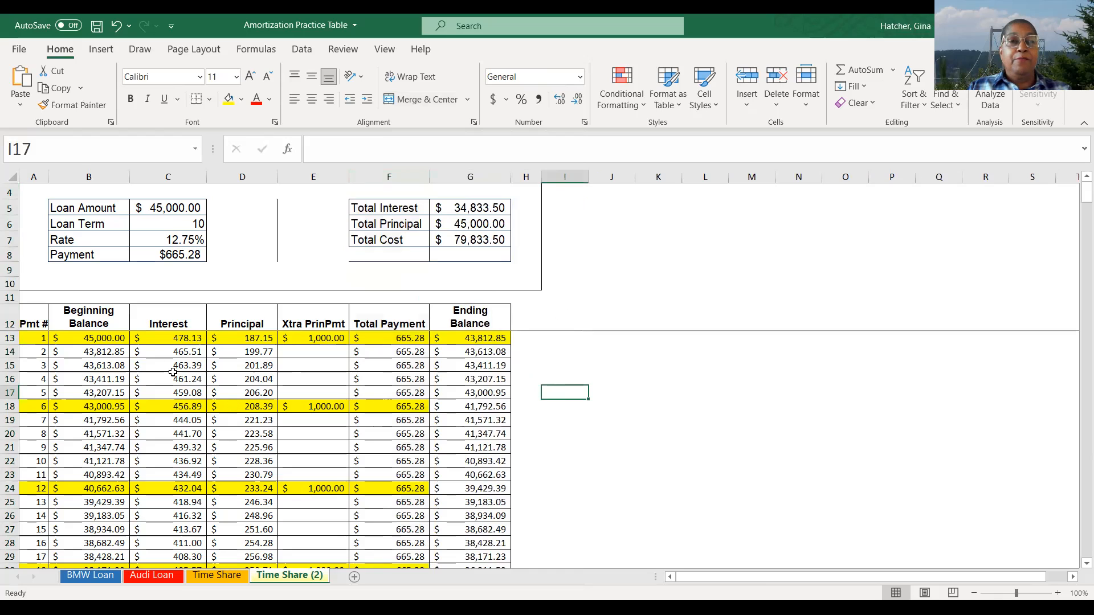
- Insert a blank row above payment 2, and undo the row insertion
{"action": "left_click", "coordinate": [9, 352]}
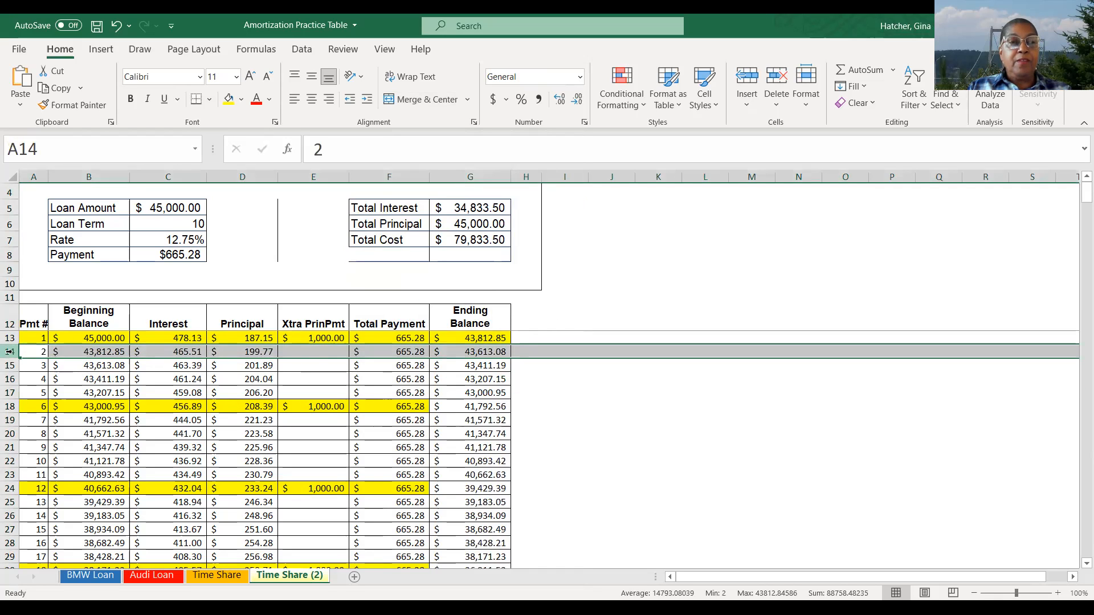
{"action": "right_click", "coordinate": [10, 352]}
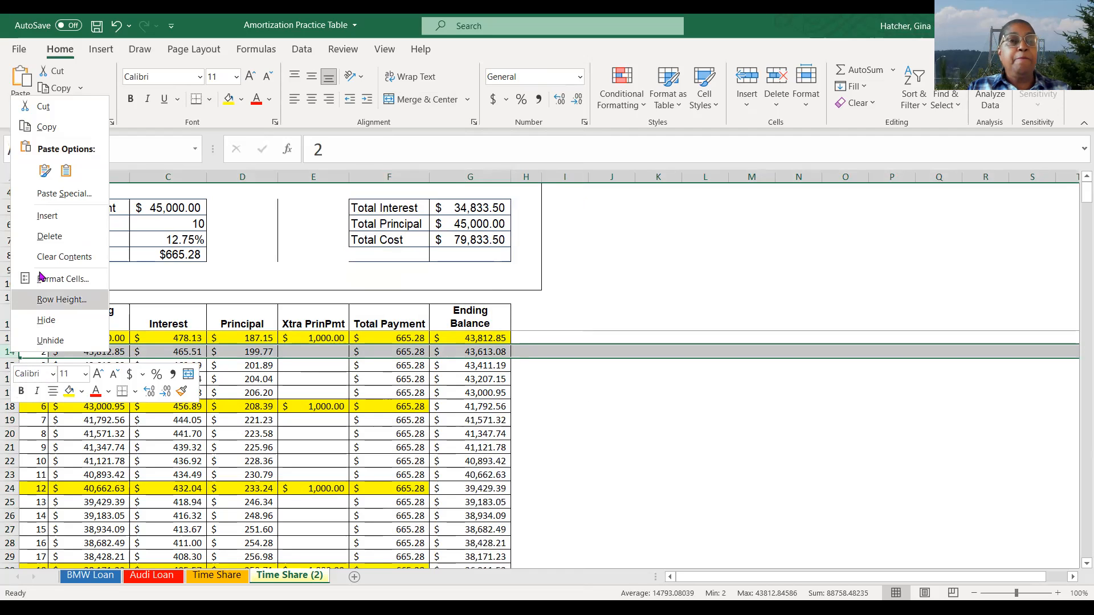
{"action": "left_click", "coordinate": [45, 215]}
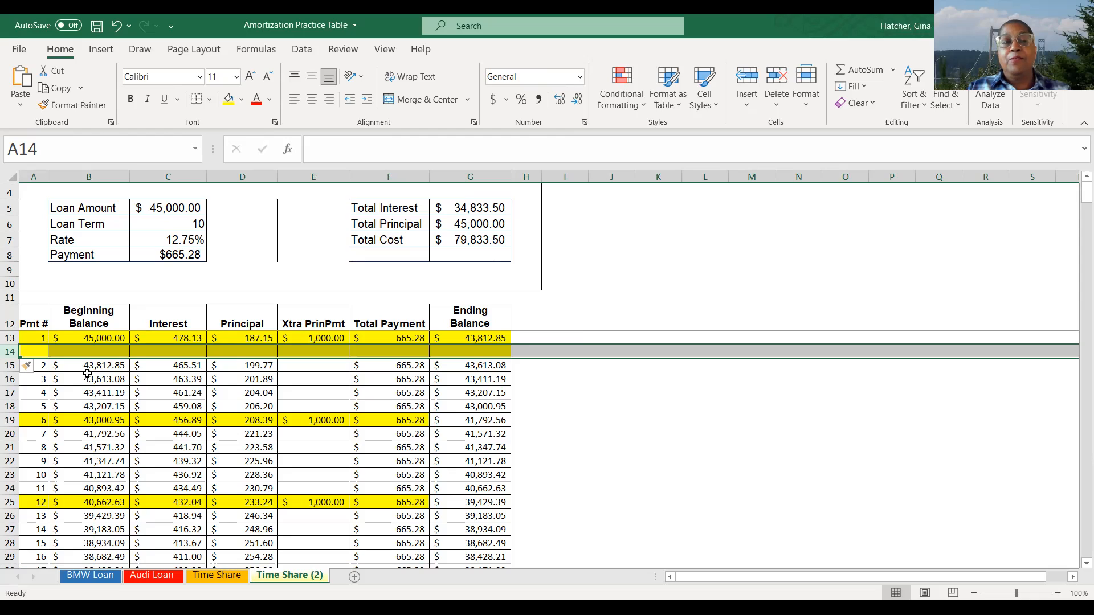
{"action": "left_click", "coordinate": [118, 29]}
{"action": "left_click", "coordinate": [598, 431]}
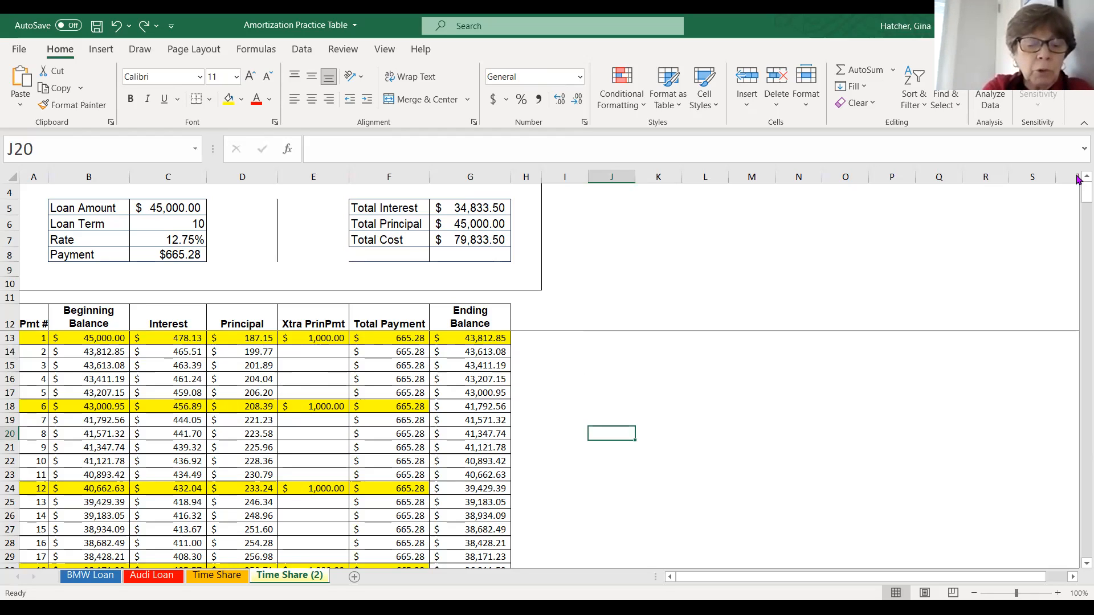
- Examine the Ending Balance formula for payment 74 and the balances of the payments that follow it
{"action": "scroll", "coordinate": [559, 434], "scroll_direction": "down", "scroll_amount": 10}
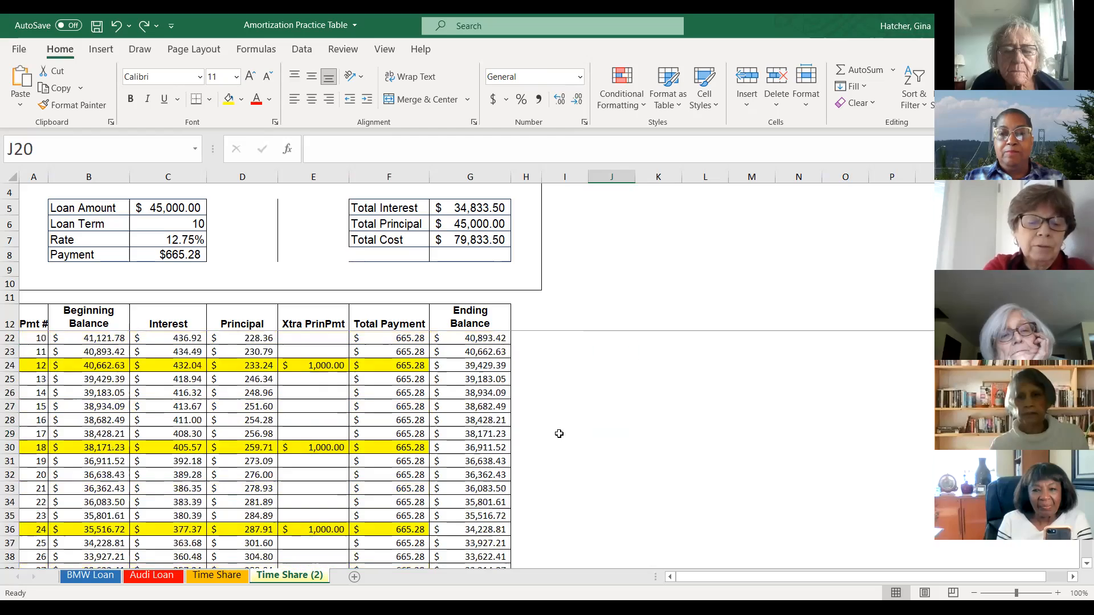
{"action": "scroll", "coordinate": [559, 433], "scroll_direction": "down", "scroll_amount": 10}
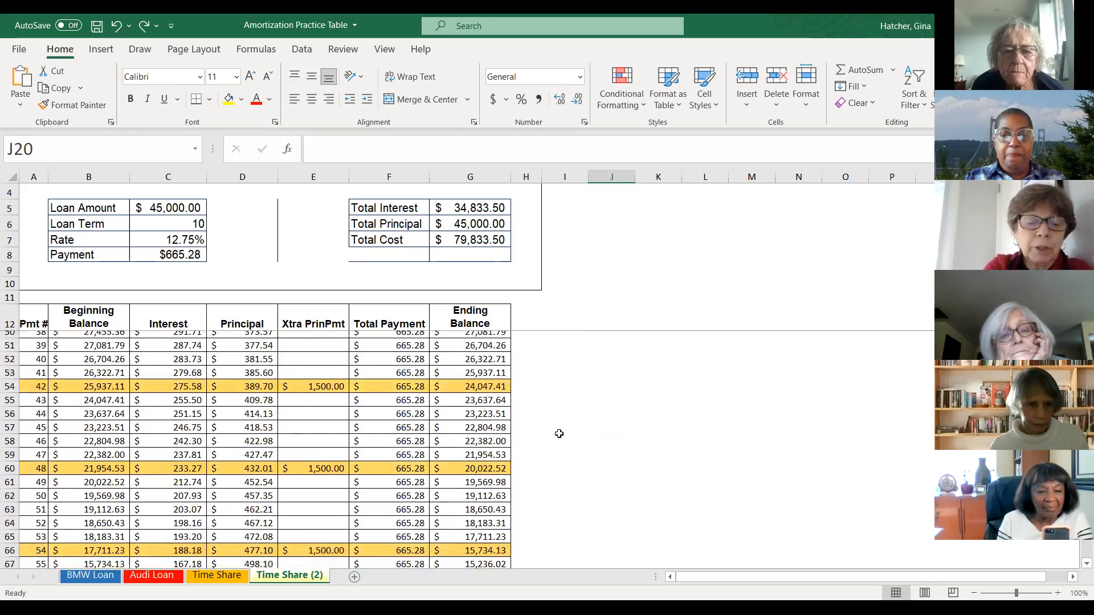
{"action": "scroll", "coordinate": [559, 434], "scroll_direction": "down", "scroll_amount": 2}
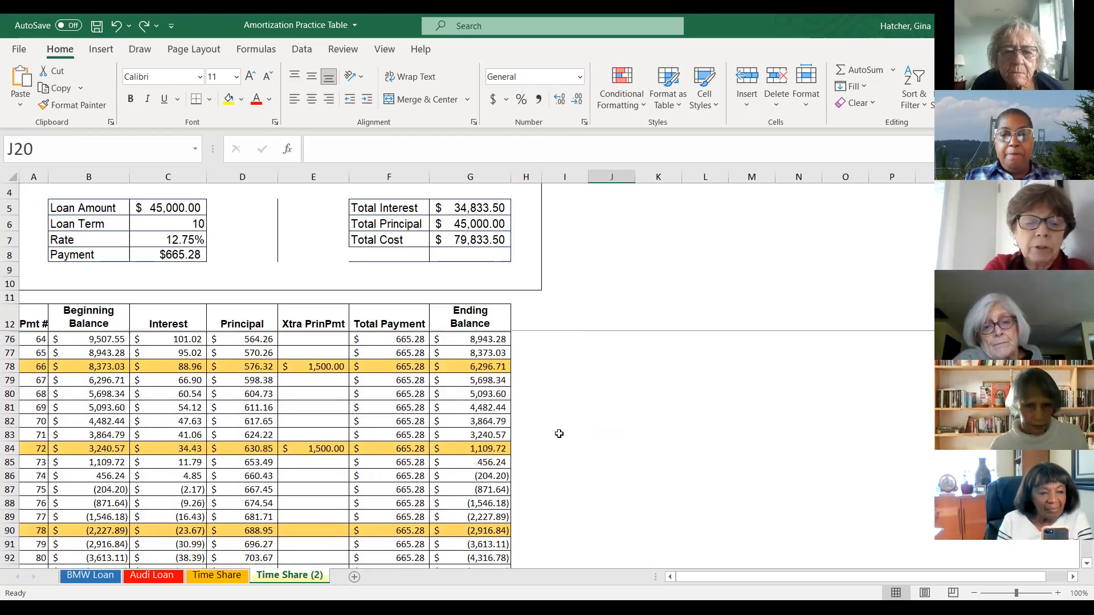
{"action": "left_click", "coordinate": [474, 478]}
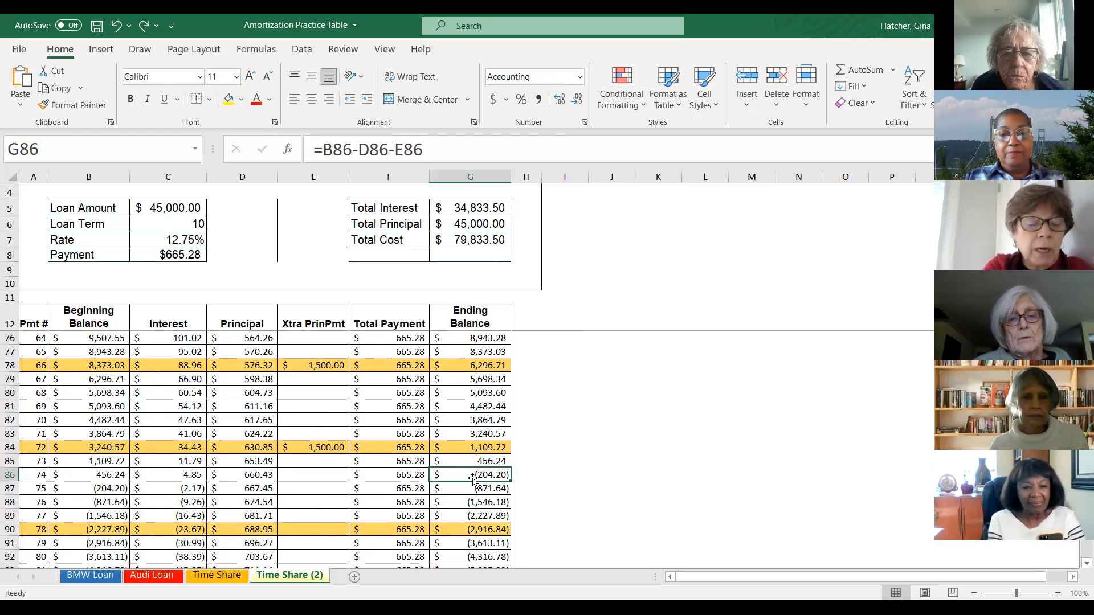
{"action": "scroll", "coordinate": [473, 480], "scroll_direction": "down", "scroll_amount": 16}
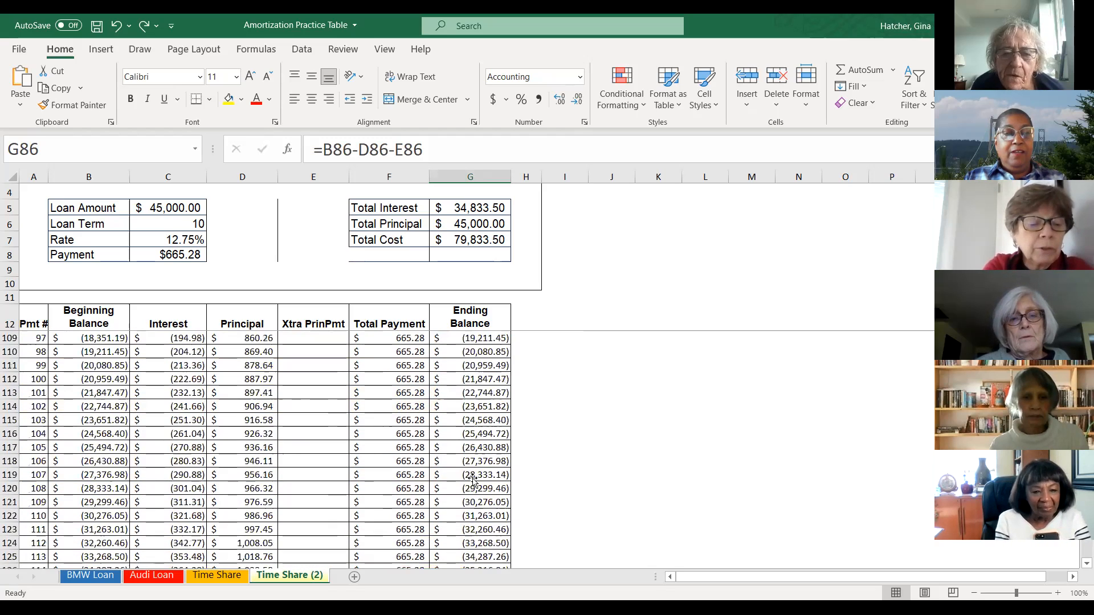
- Examine the Ending Balance formula for payment 120, and return to the first payments of the Time Share (2) schedule
{"action": "scroll", "coordinate": [473, 481], "scroll_direction": "down", "scroll_amount": 1}
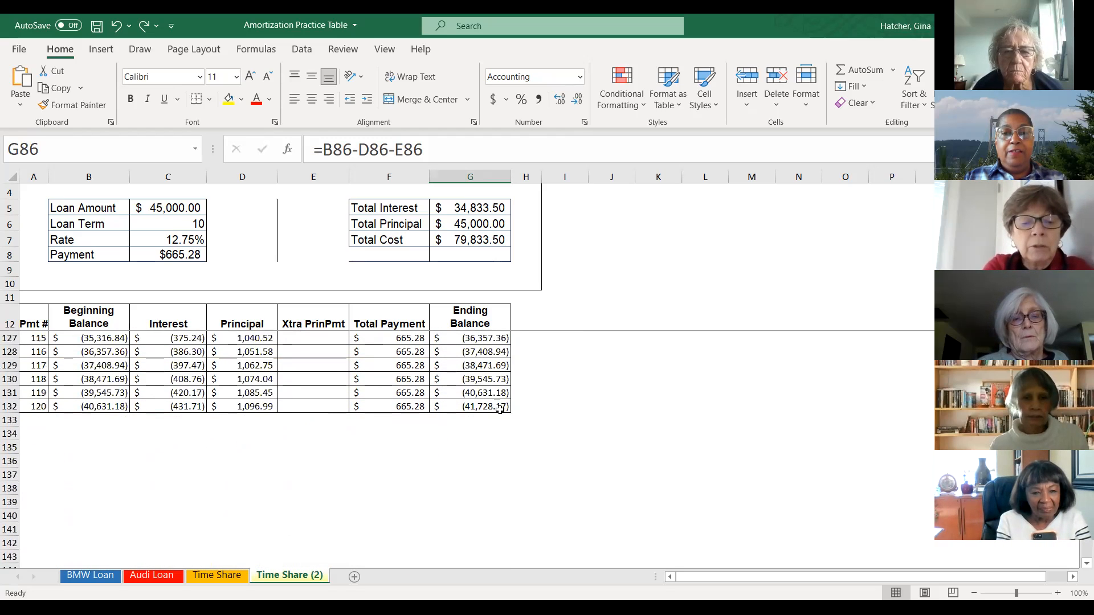
{"action": "left_click", "coordinate": [501, 406]}
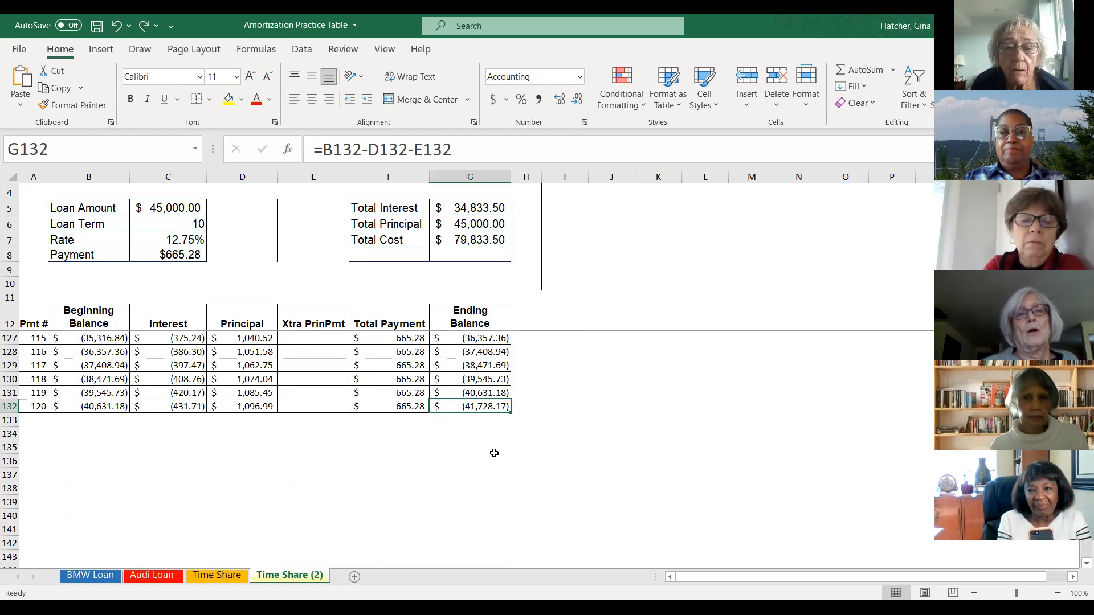
{"action": "scroll", "coordinate": [494, 452], "scroll_direction": "up", "scroll_amount": 1}
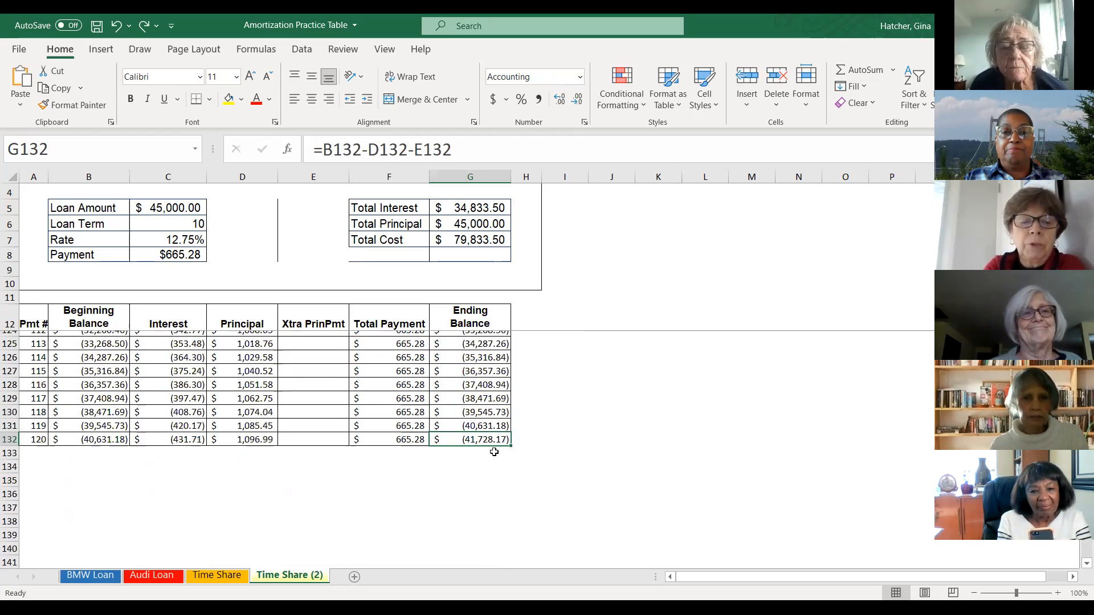
{"action": "scroll", "coordinate": [494, 452], "scroll_direction": "up", "scroll_amount": 5}
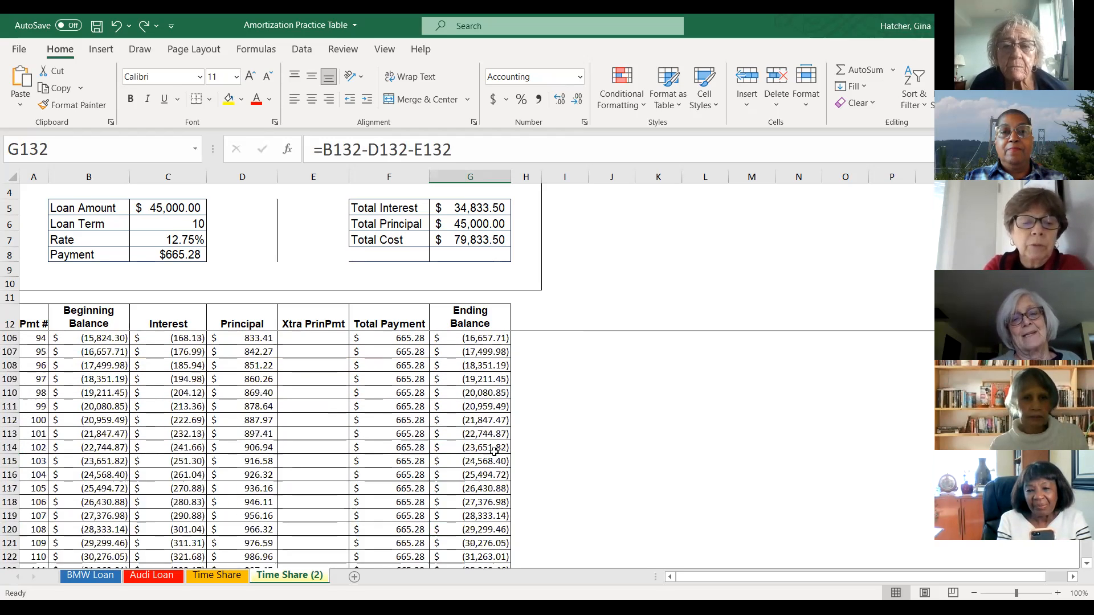
{"action": "scroll", "coordinate": [498, 418], "scroll_direction": "up", "scroll_amount": 4}
{"action": "scroll", "coordinate": [498, 397], "scroll_direction": "up", "scroll_amount": 12}
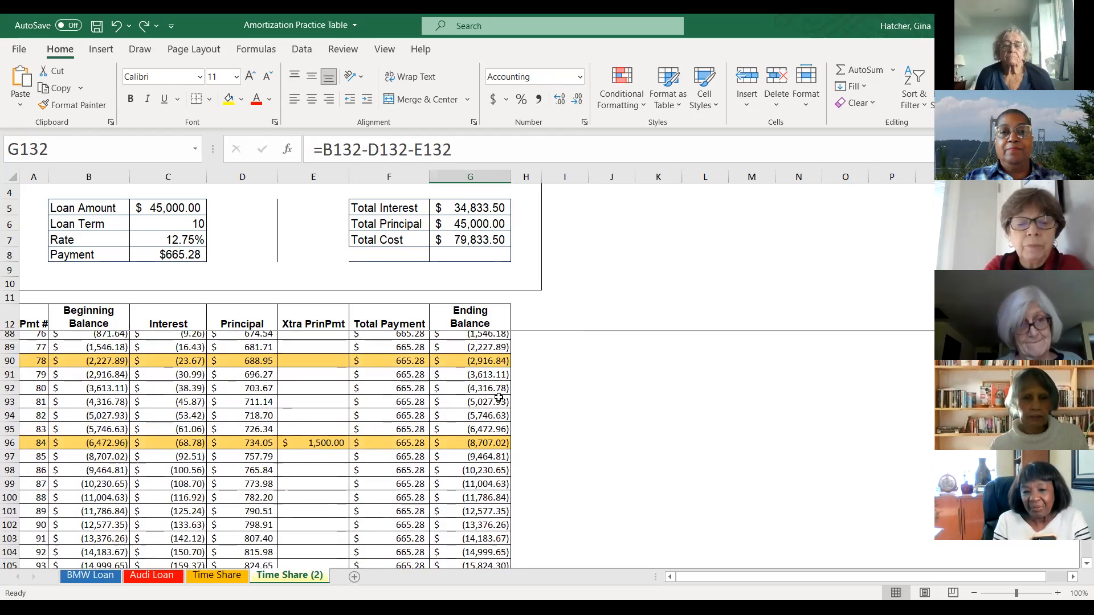
{"action": "scroll", "coordinate": [499, 397], "scroll_direction": "up", "scroll_amount": 8}
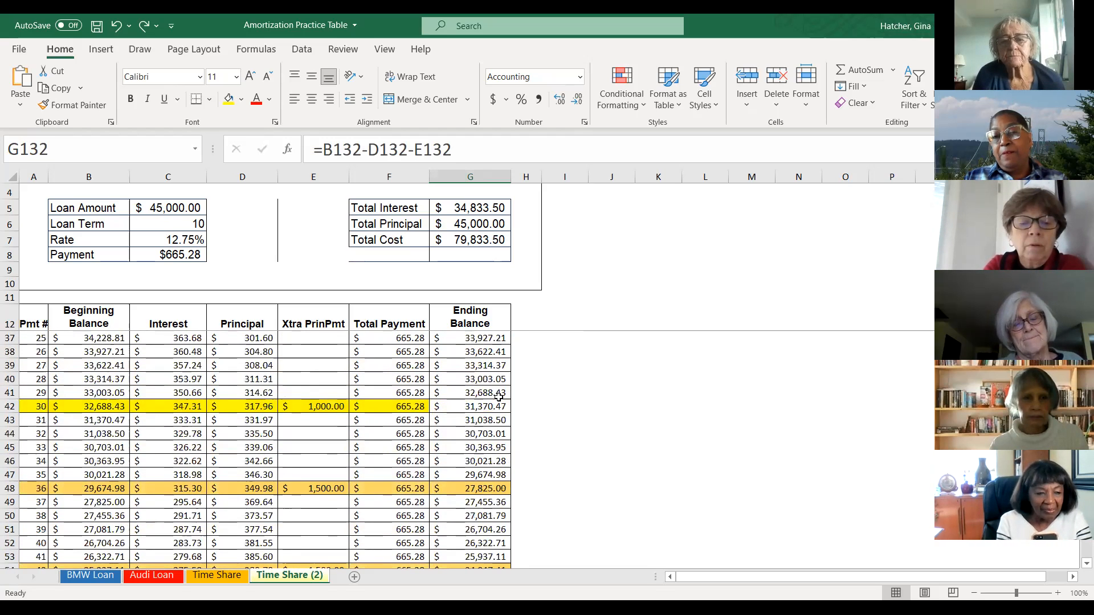
{"action": "scroll", "coordinate": [499, 397], "scroll_direction": "up", "scroll_amount": 8}
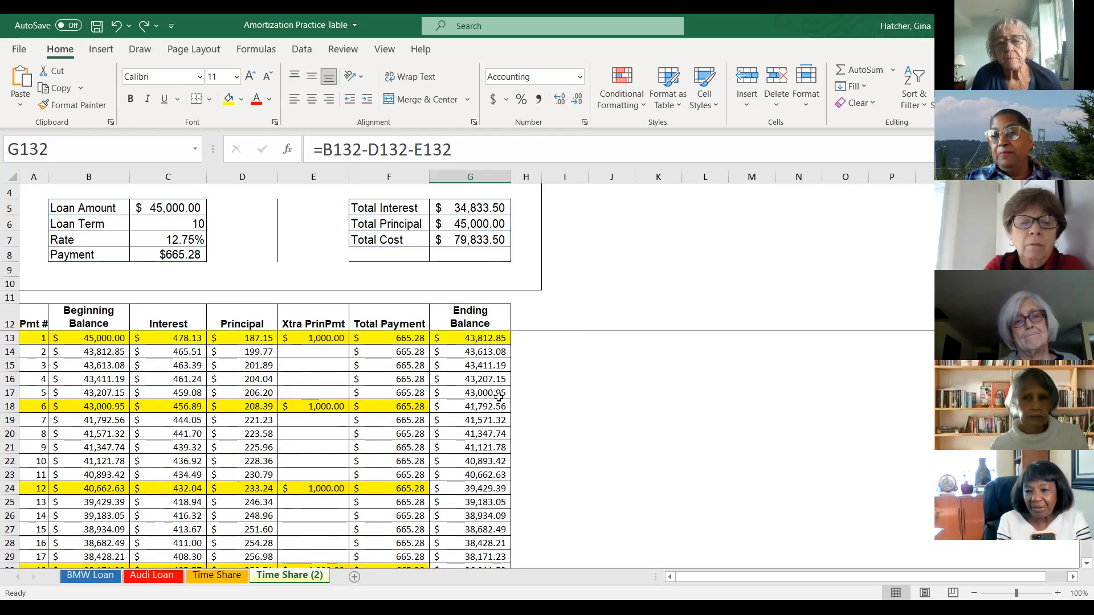
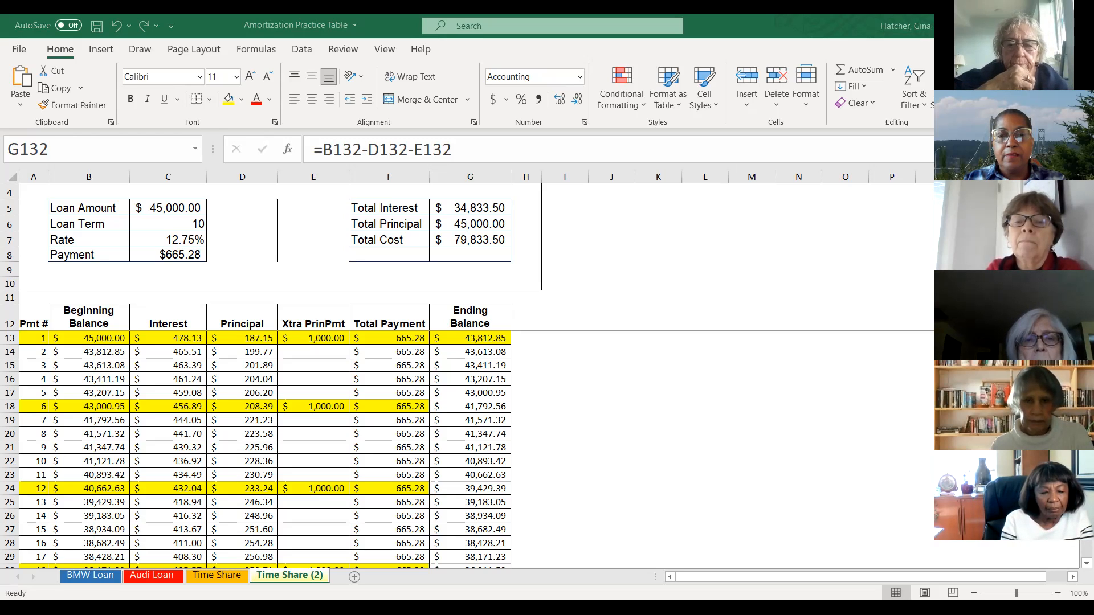
- Switch to the DATABASE SAMPLE workbook and select the Gross Sales subtotal in the Amarilla Total row to inspect its formula
{"action": "key", "text": "alt+Tab"}
{"action": "scroll", "coordinate": [403, 383], "scroll_direction": "down", "scroll_amount": 1}
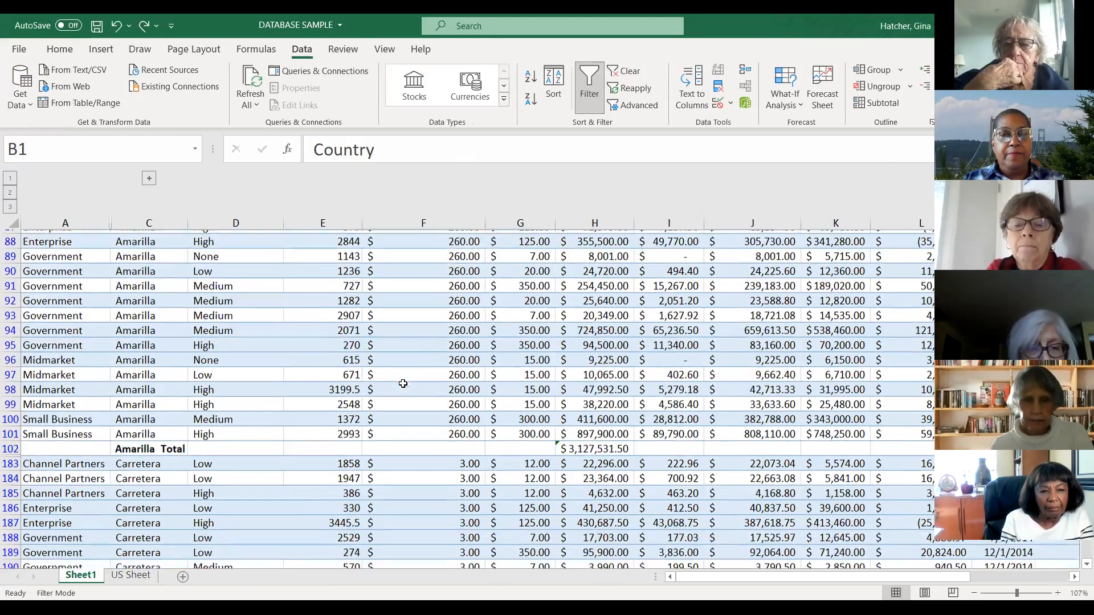
{"action": "scroll", "coordinate": [403, 384], "scroll_direction": "down", "scroll_amount": 2}
{"action": "scroll", "coordinate": [403, 385], "scroll_direction": "up", "scroll_amount": 3}
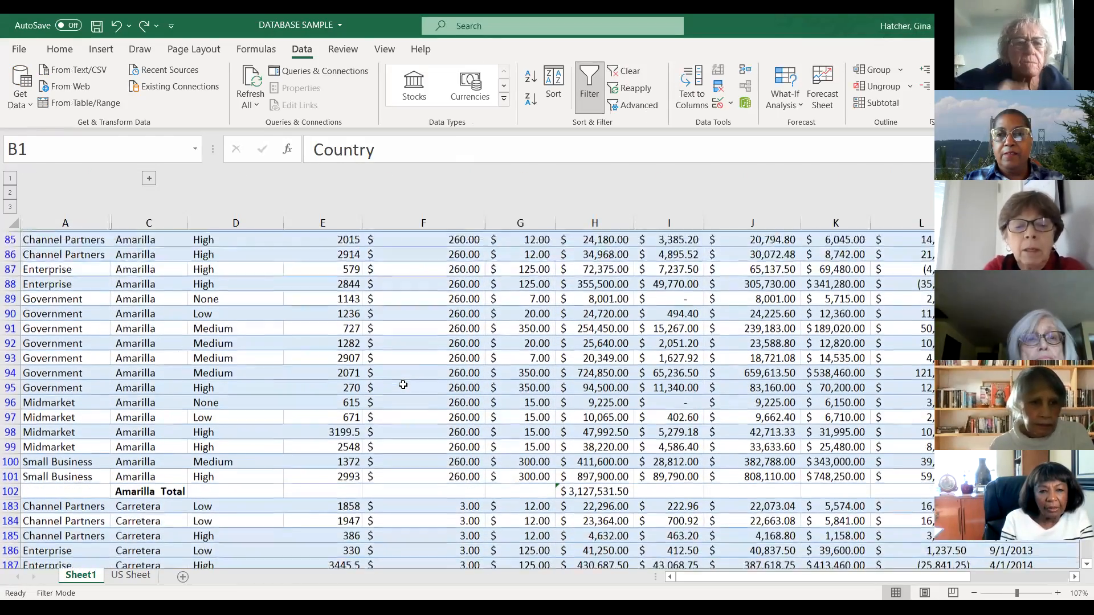
{"action": "scroll", "coordinate": [403, 385], "scroll_direction": "down", "scroll_amount": 1}
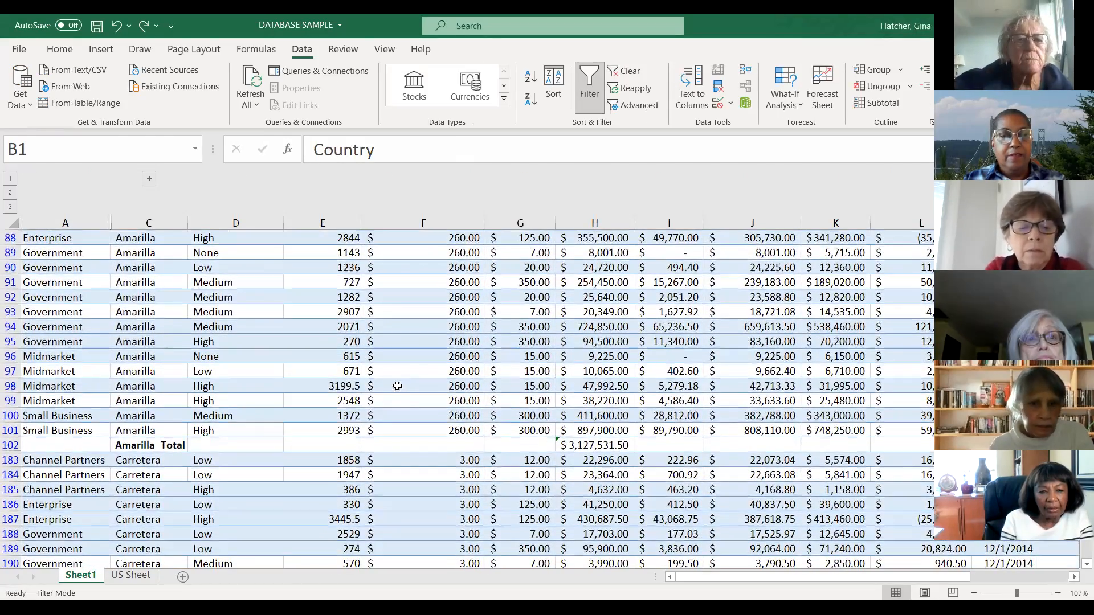
{"action": "left_click", "coordinate": [560, 442]}
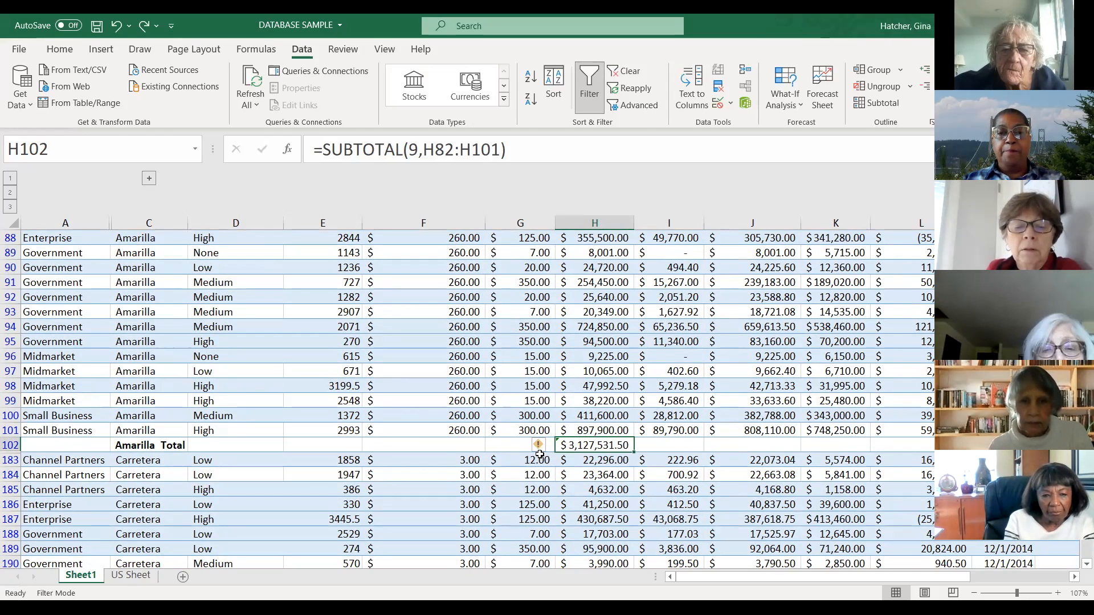
- Enlarge the worksheet view to 170% around the Amarilla Total subtotal
{"action": "left_click_drag", "start_coordinate": [1017, 593], "coordinate": [1015, 593]}
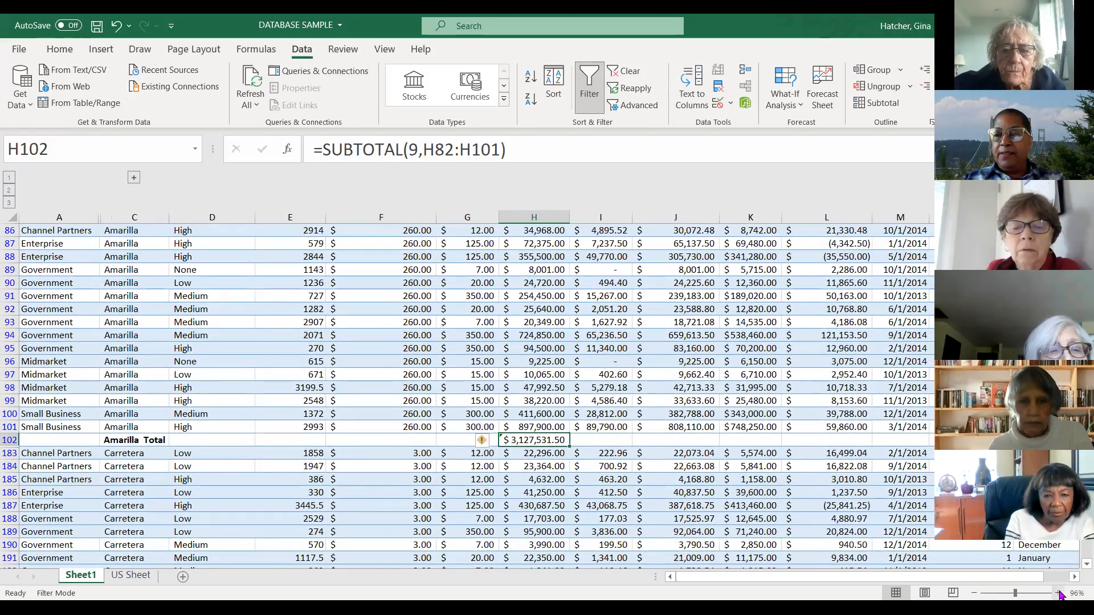
{"action": "left_click", "coordinate": [1057, 594]}
{"action": "left_click", "coordinate": [1057, 594]}
{"action": "left_click", "coordinate": [1057, 593]}
{"action": "left_click", "coordinate": [1058, 594]}
{"action": "left_click", "coordinate": [1057, 594]}
{"action": "left_click", "coordinate": [1057, 594]}
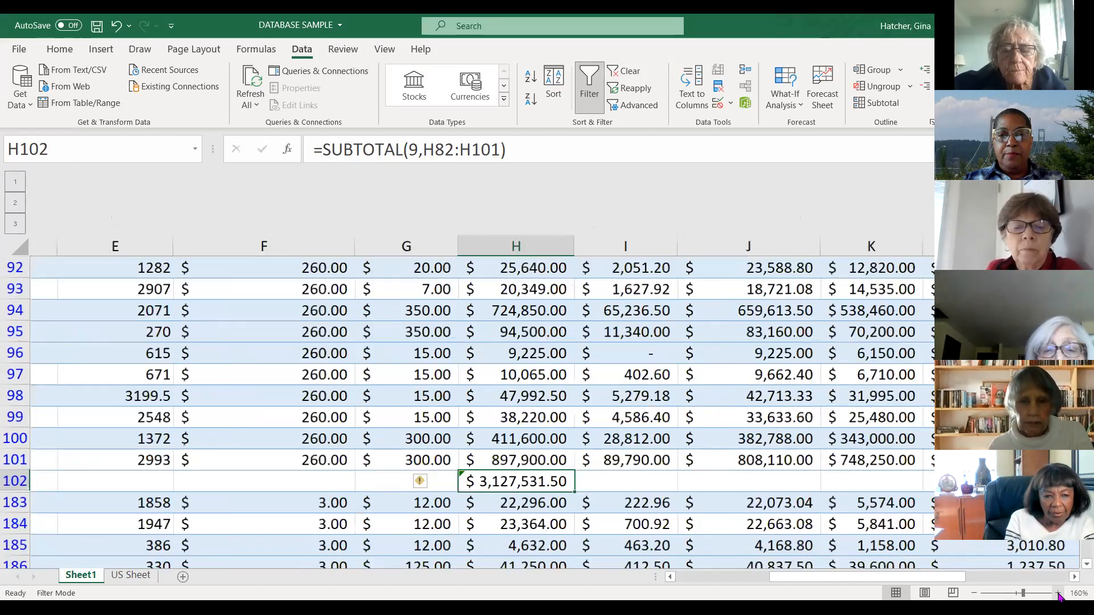
{"action": "left_click", "coordinate": [1057, 593]}
{"action": "left_click", "coordinate": [1058, 594]}
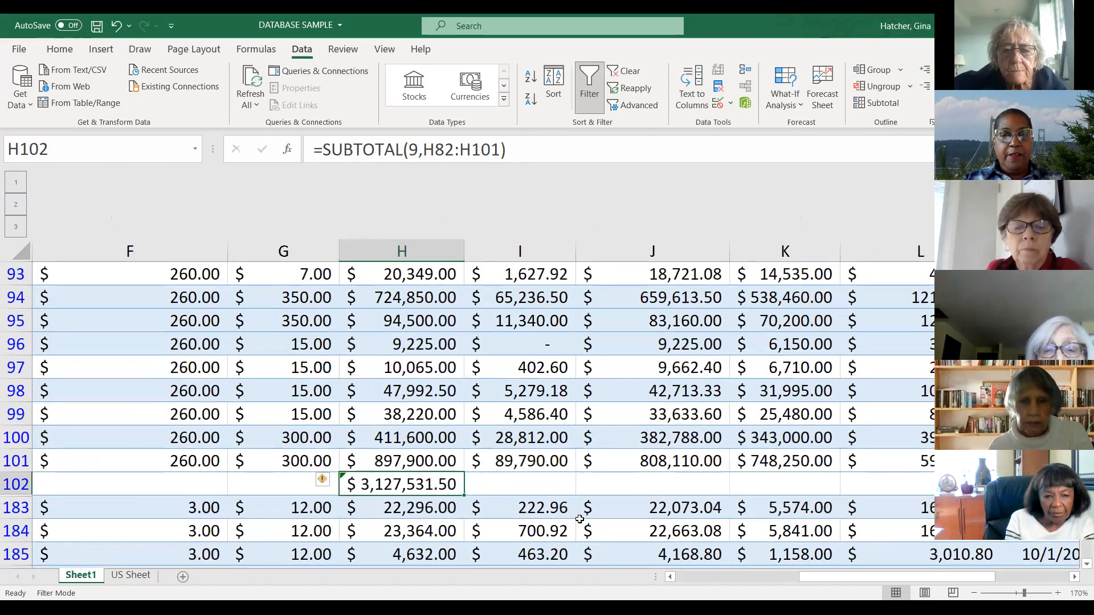
- Show the error options for the Amarilla Total subtotal and check the rows from 82 to 101 that its formula covers
{"action": "left_click", "coordinate": [322, 483]}
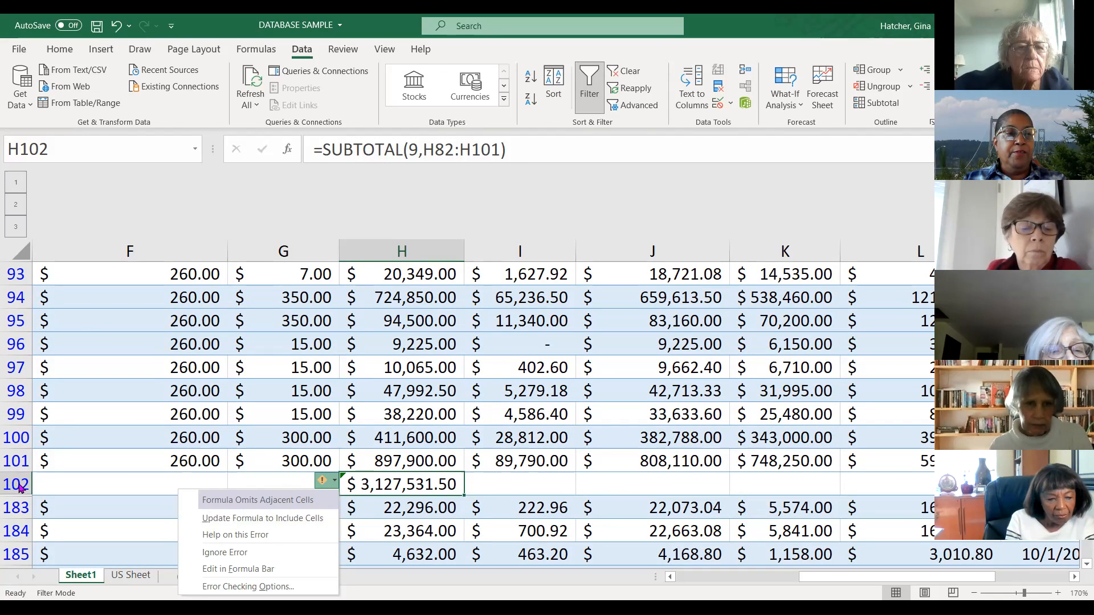
{"action": "scroll", "coordinate": [26, 381], "scroll_direction": "up", "scroll_amount": 3}
{"action": "scroll", "coordinate": [23, 377], "scroll_direction": "up", "scroll_amount": 1}
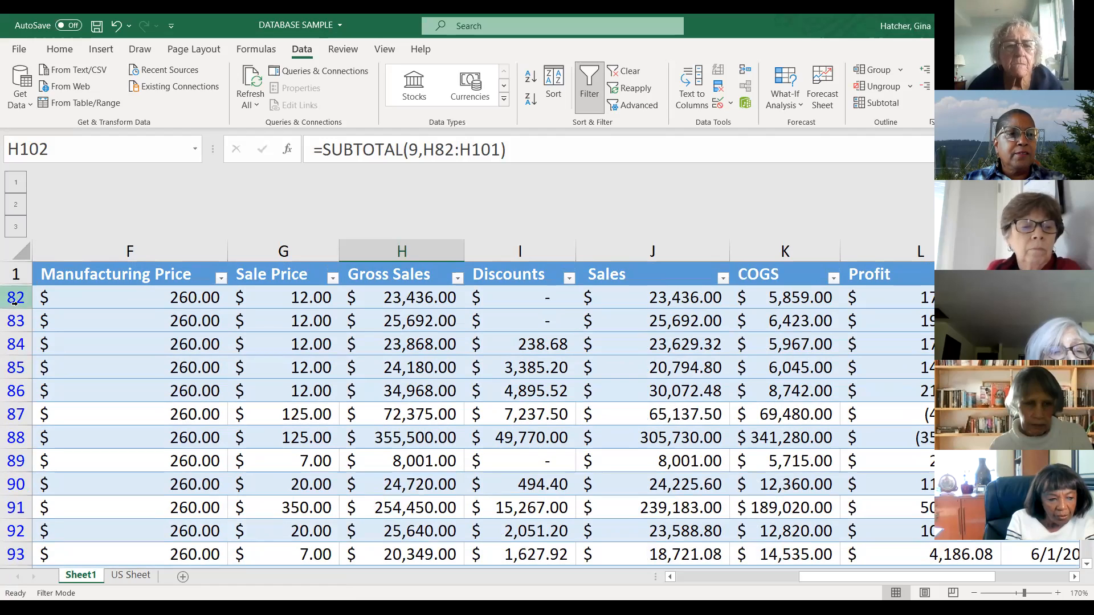
{"action": "scroll", "coordinate": [129, 371], "scroll_direction": "down", "scroll_amount": 4}
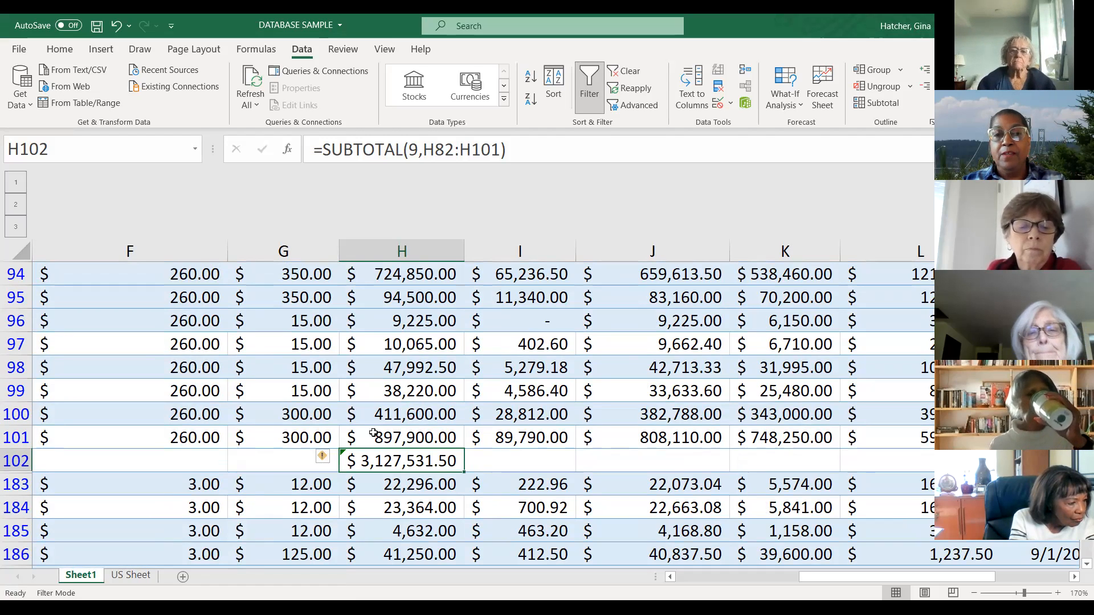
- Review the Error Checking Options for the Amarilla subtotal's warning, and leave the settings without making changes
{"action": "left_click", "coordinate": [328, 459]}
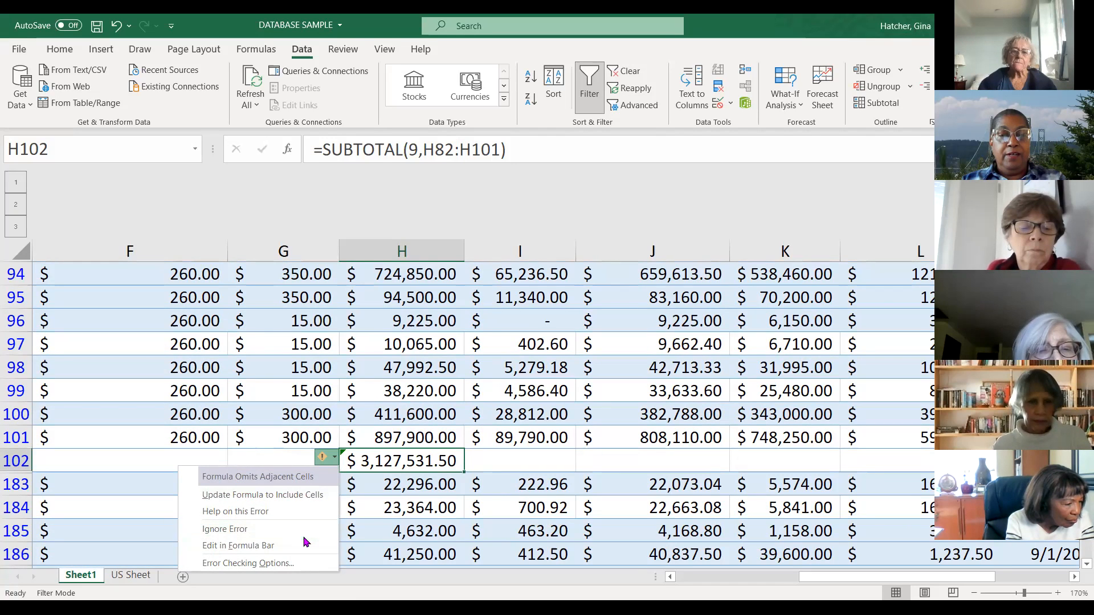
{"action": "left_click", "coordinate": [298, 562]}
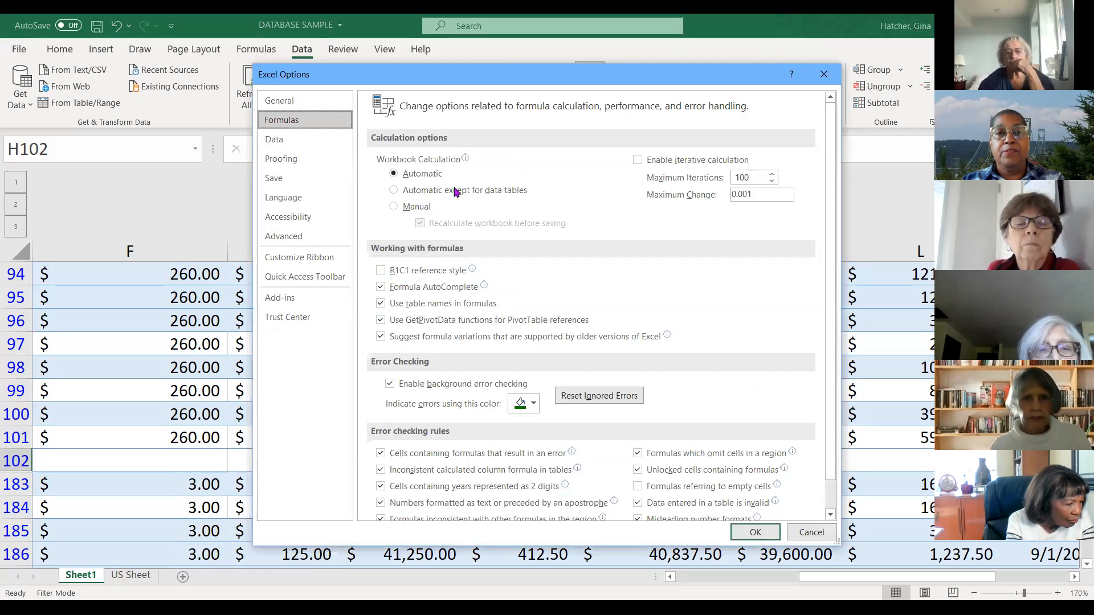
{"action": "left_click", "coordinate": [818, 539]}
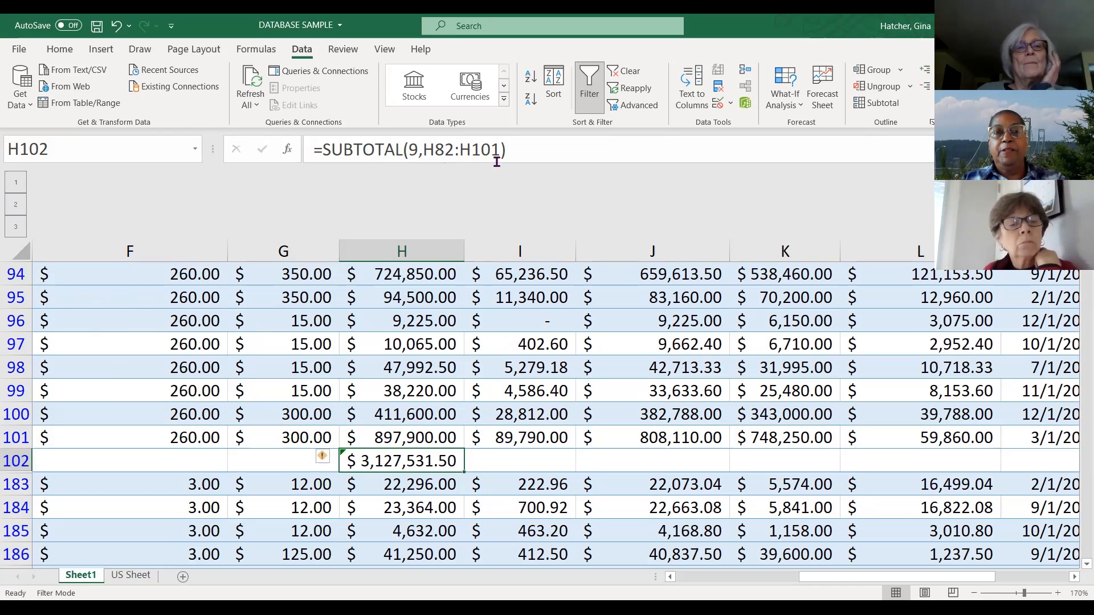
- Open the Amarilla Total SUBTOTAL formula for editing at its function number to examine the arguments
{"action": "left_click", "coordinate": [411, 151]}
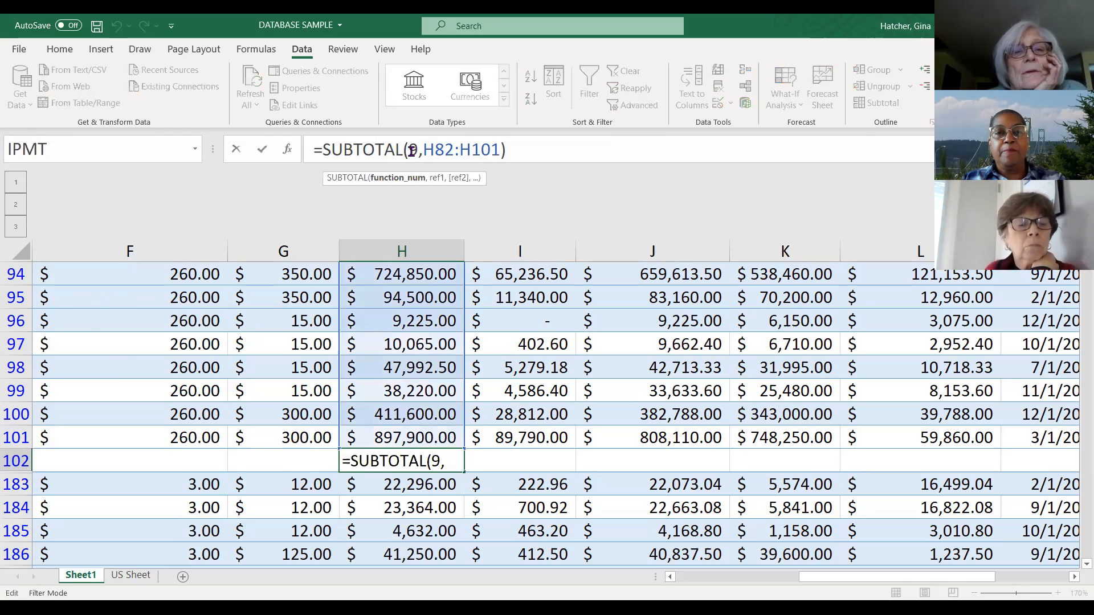